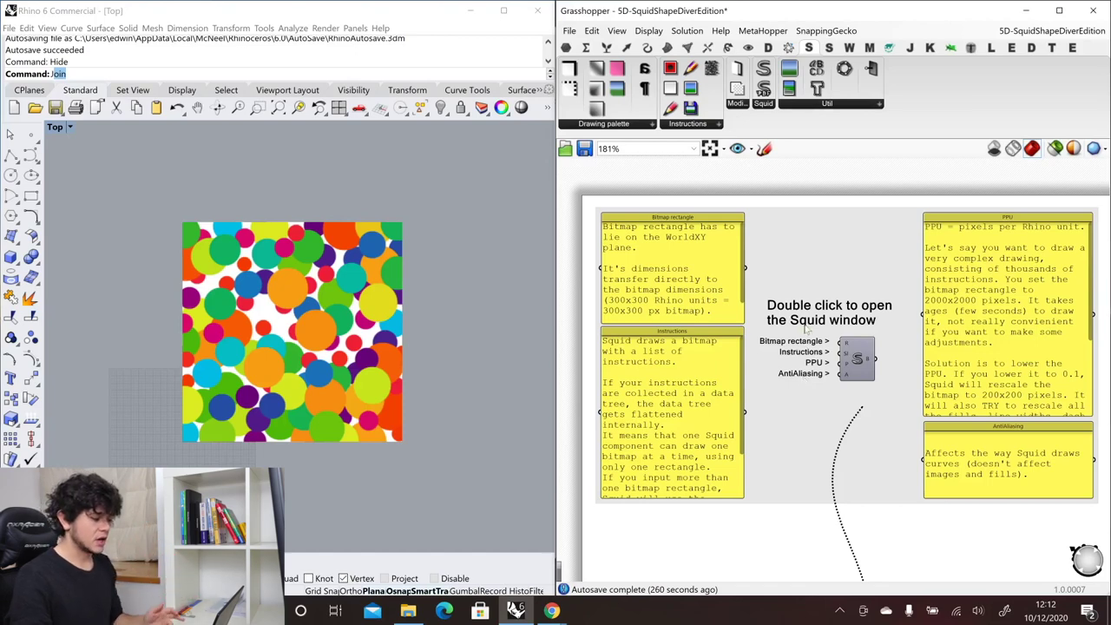
- Examine the Squid component's rectangle, instructions, PPU and antialiasing inputs and the available Instructions components
scroll(833, 351, "up", 5)
left_click(836, 345)
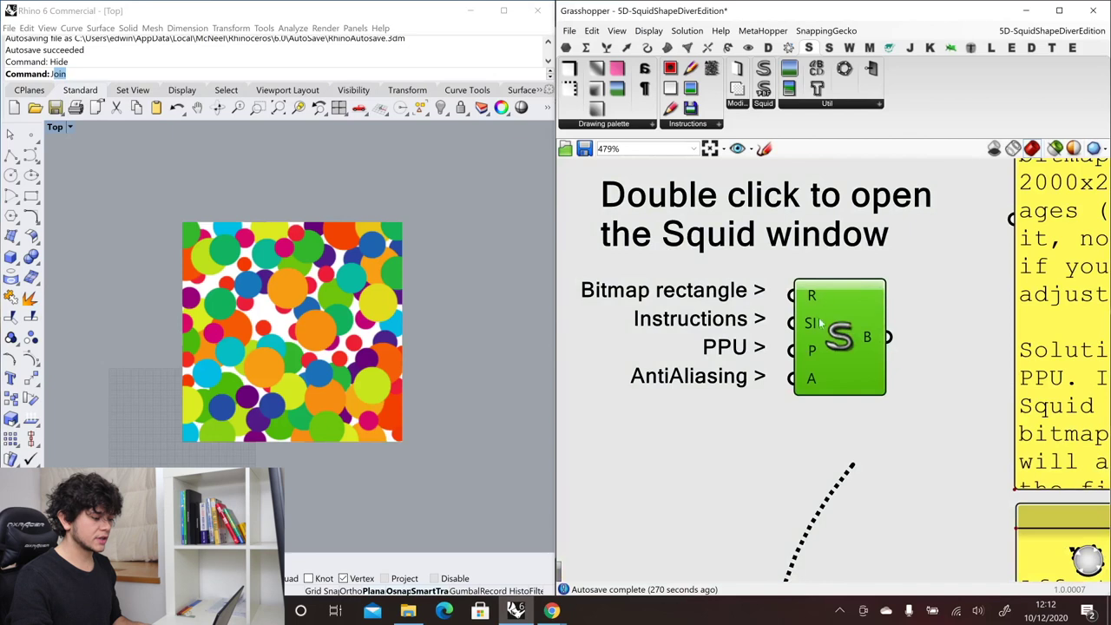
left_click(761, 104)
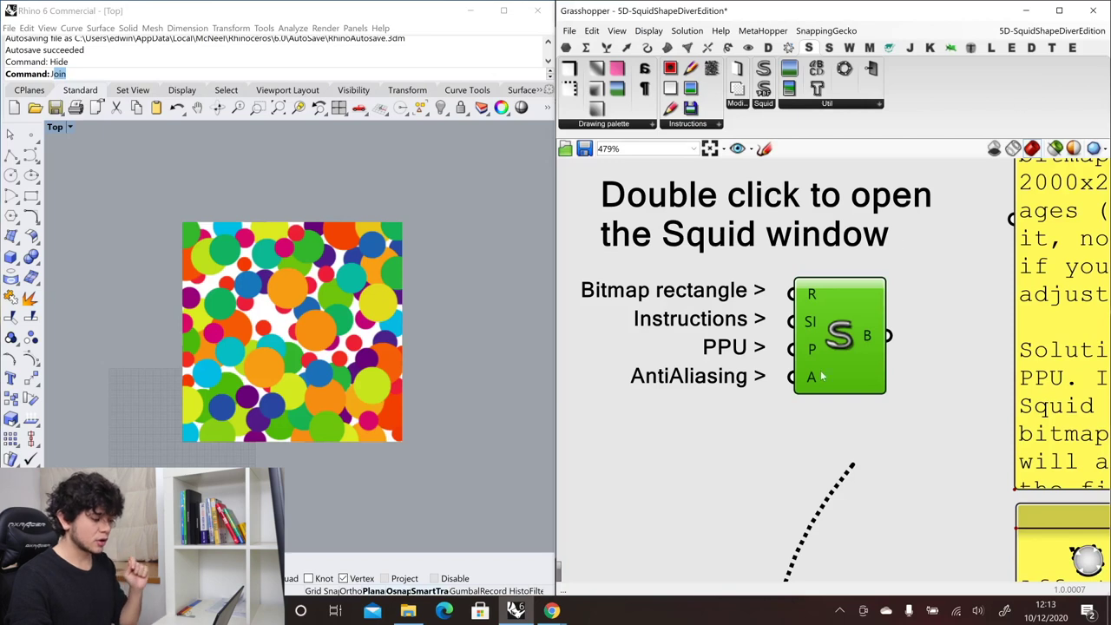
mouse_move(800, 293)
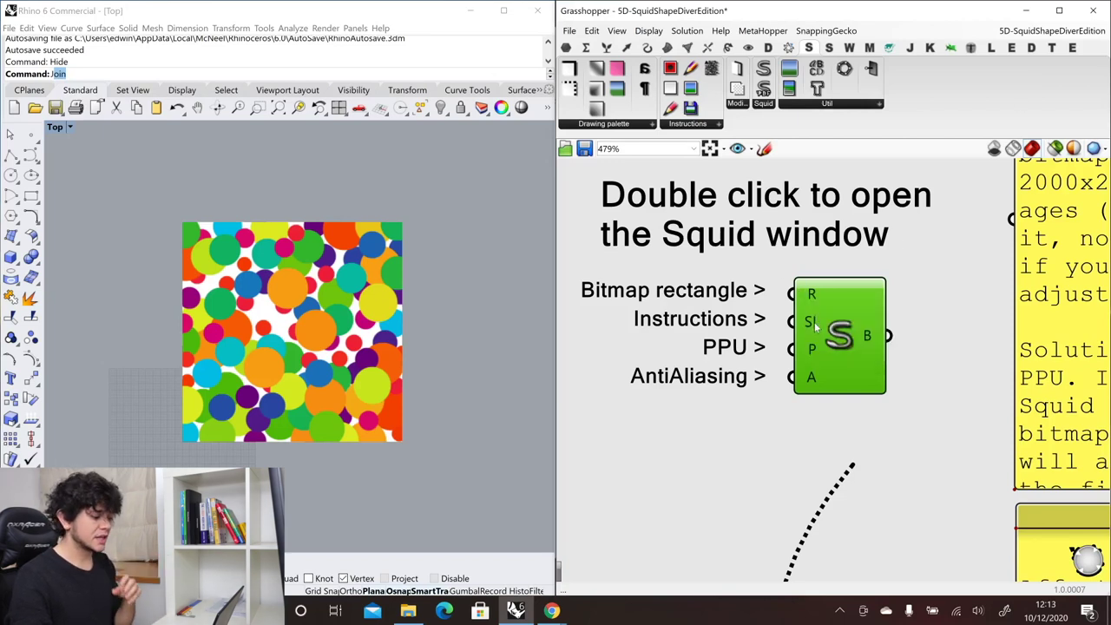
mouse_move(814, 323)
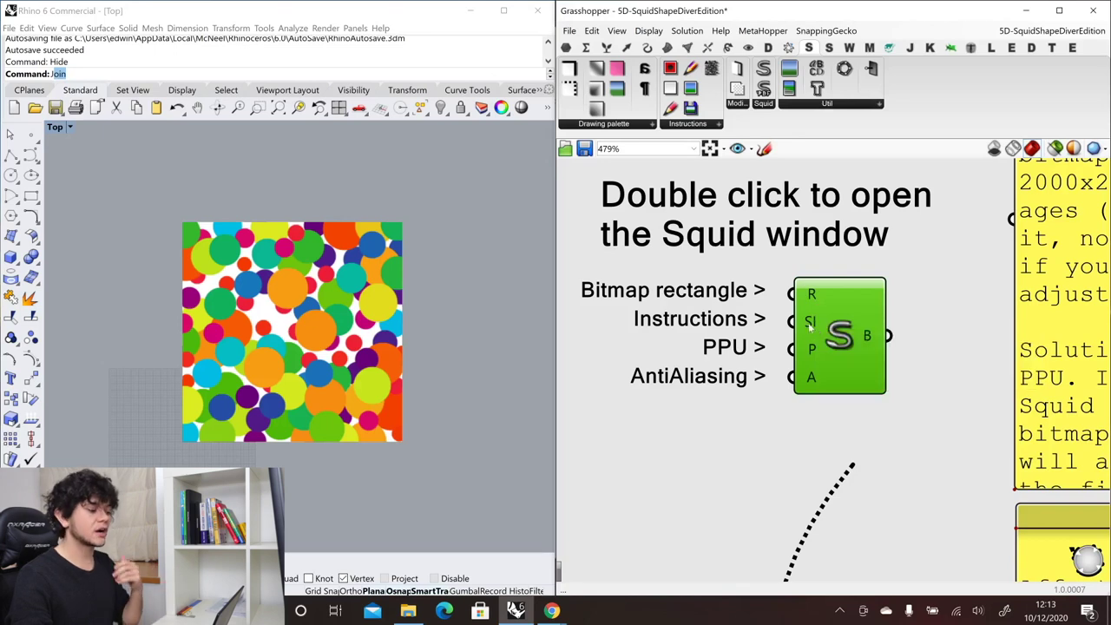
left_click(688, 124)
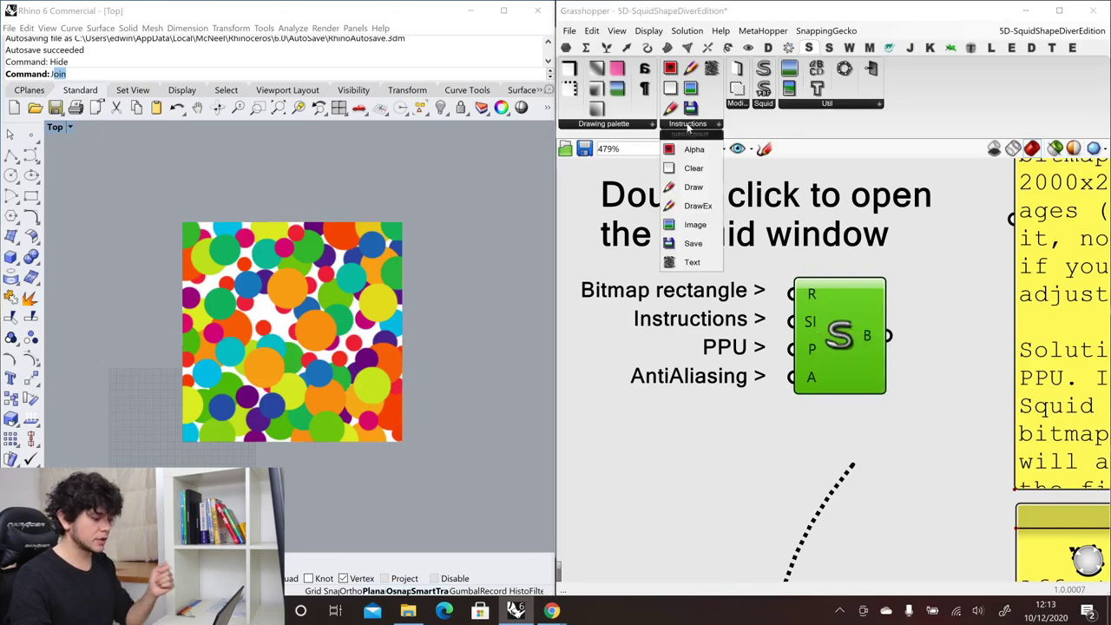
mouse_move(808, 355)
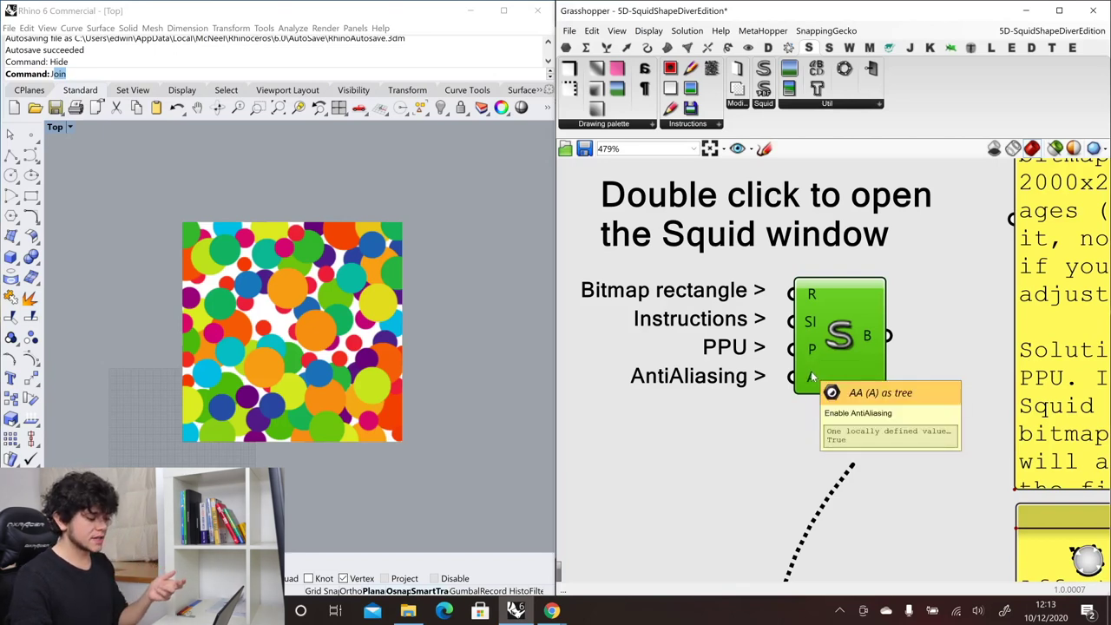
- Inspect the Rectangle, Populate 2D and Circle components in Steps 1 and 2 by previewing each one's geometry
scroll(816, 464, "down", 10)
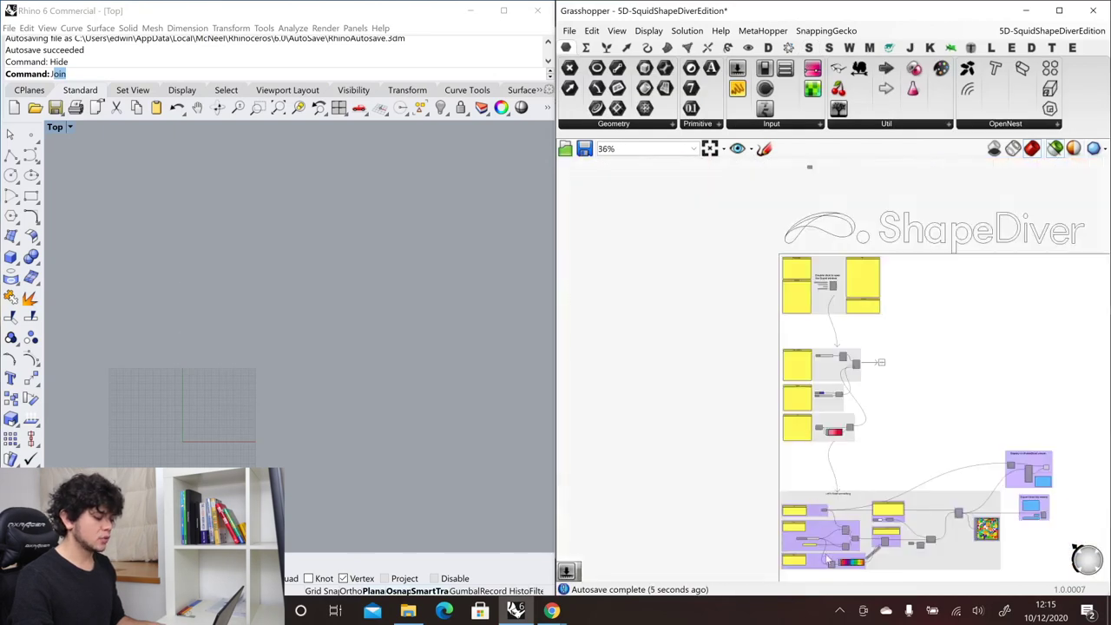
scroll(827, 560, "up", 6)
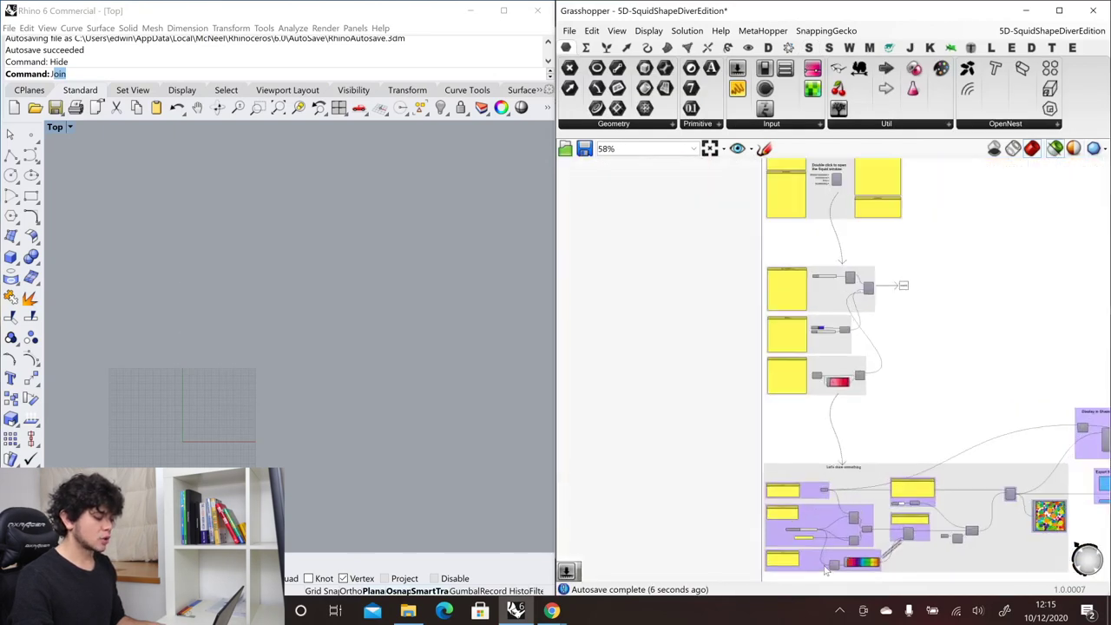
scroll(809, 519, "up", 3)
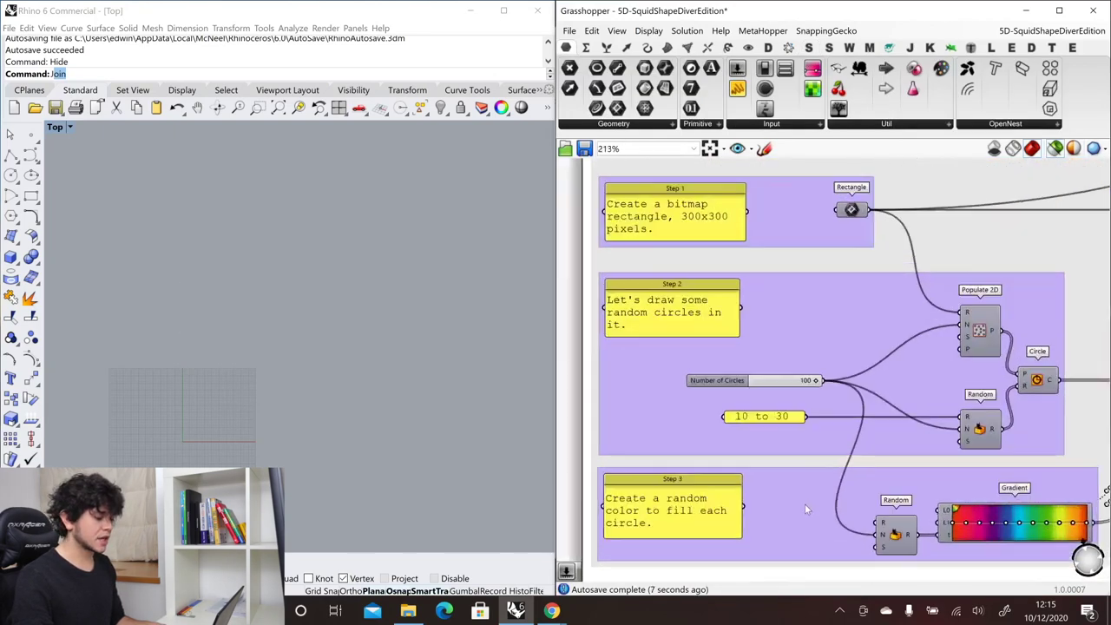
left_click(856, 228)
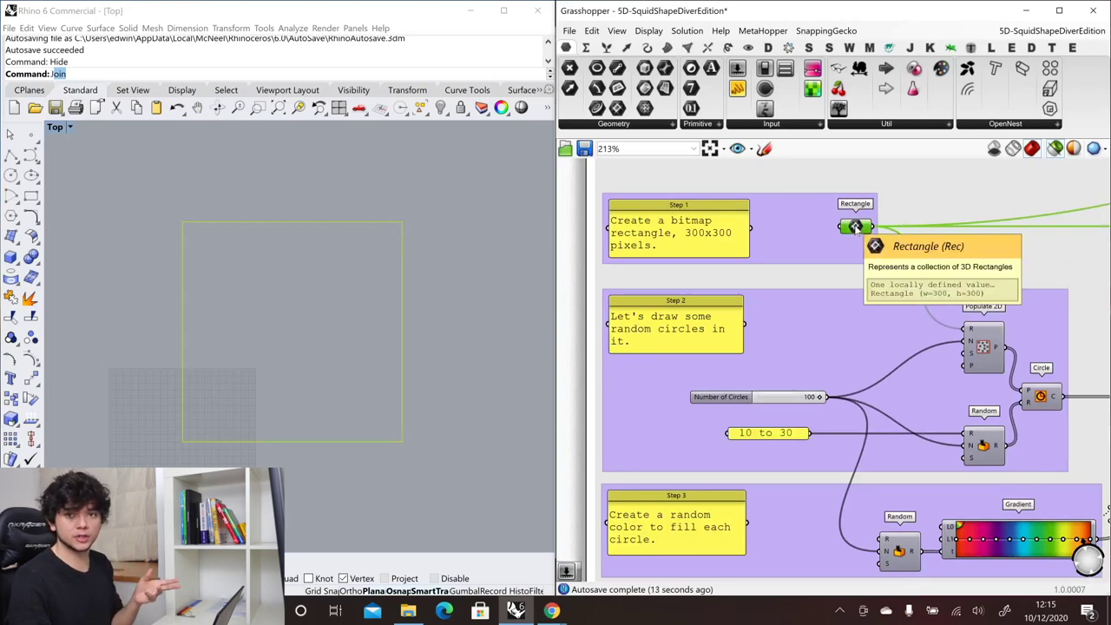
left_click(985, 349)
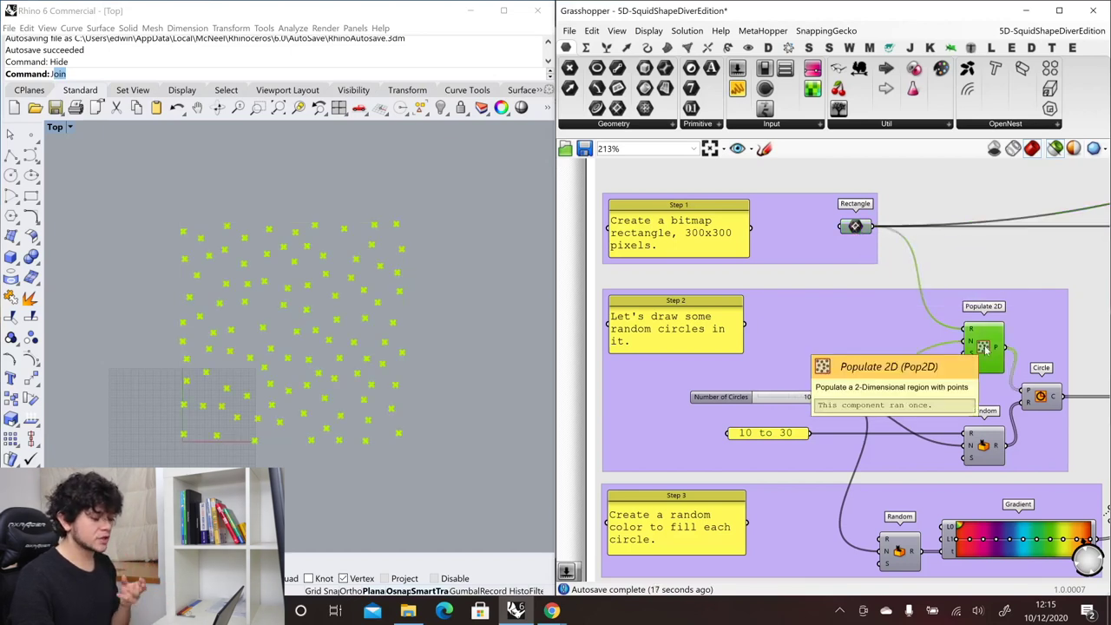
left_click(1051, 396)
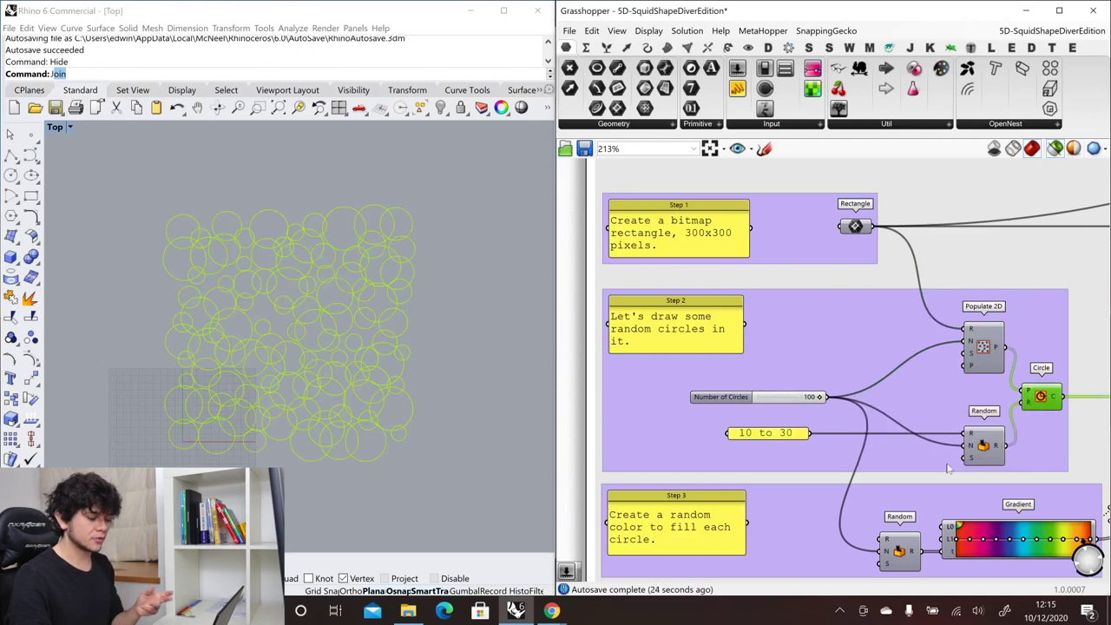
- Examine the Draw instruction's curve and fill inputs and the Random and Gradient components that supply the circle colors
scroll(712, 361, "down", 3)
right_click_drag(672, 360, 599, 360)
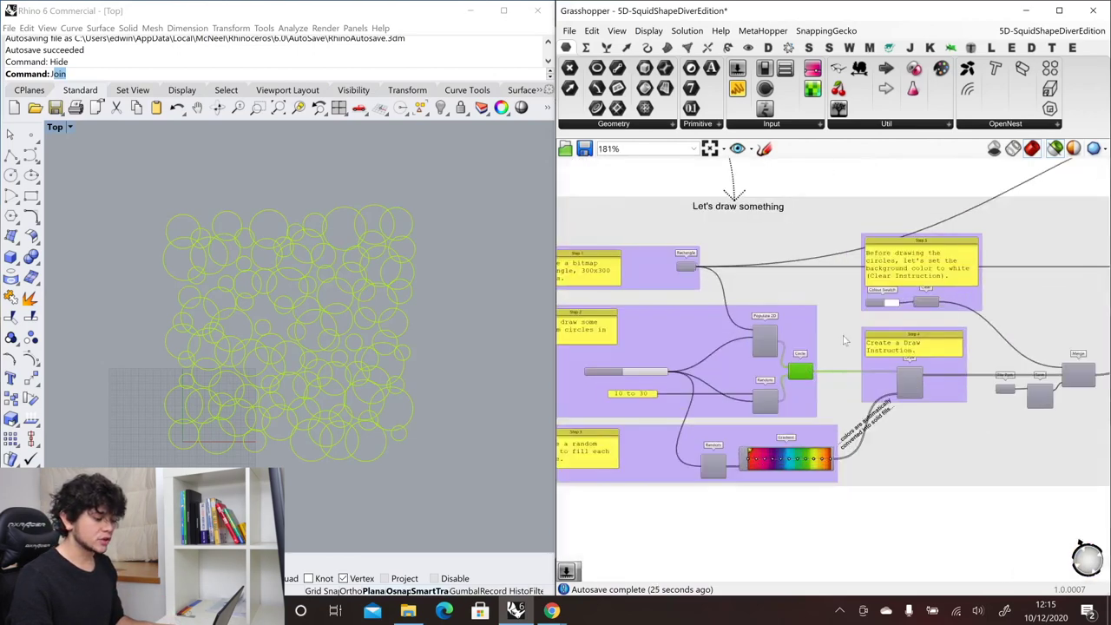
scroll(915, 382, "up", 3)
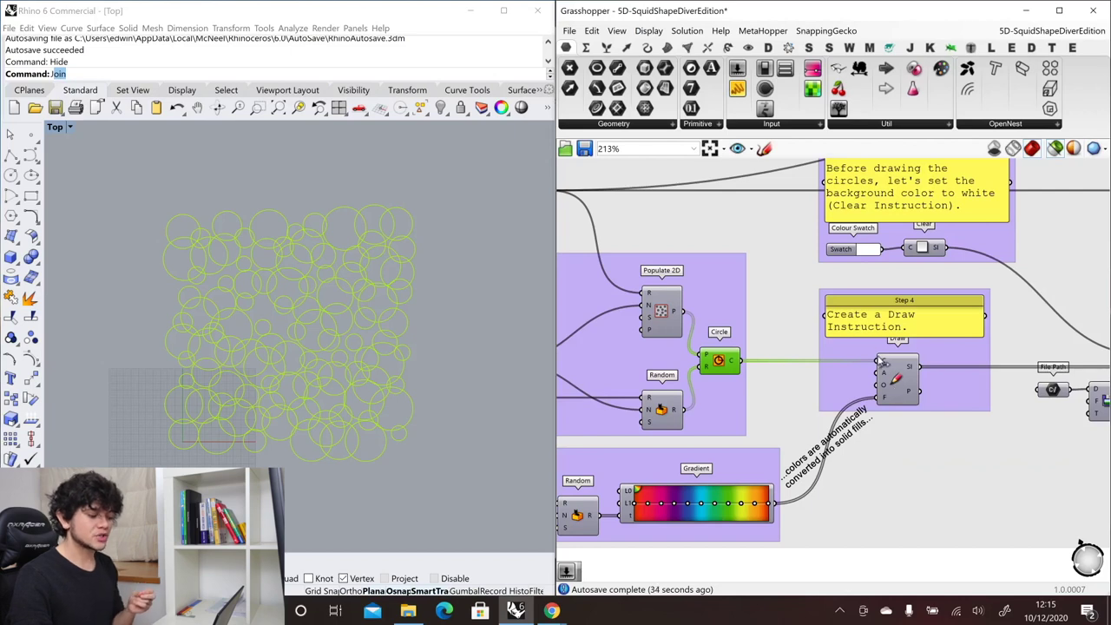
mouse_move(884, 369)
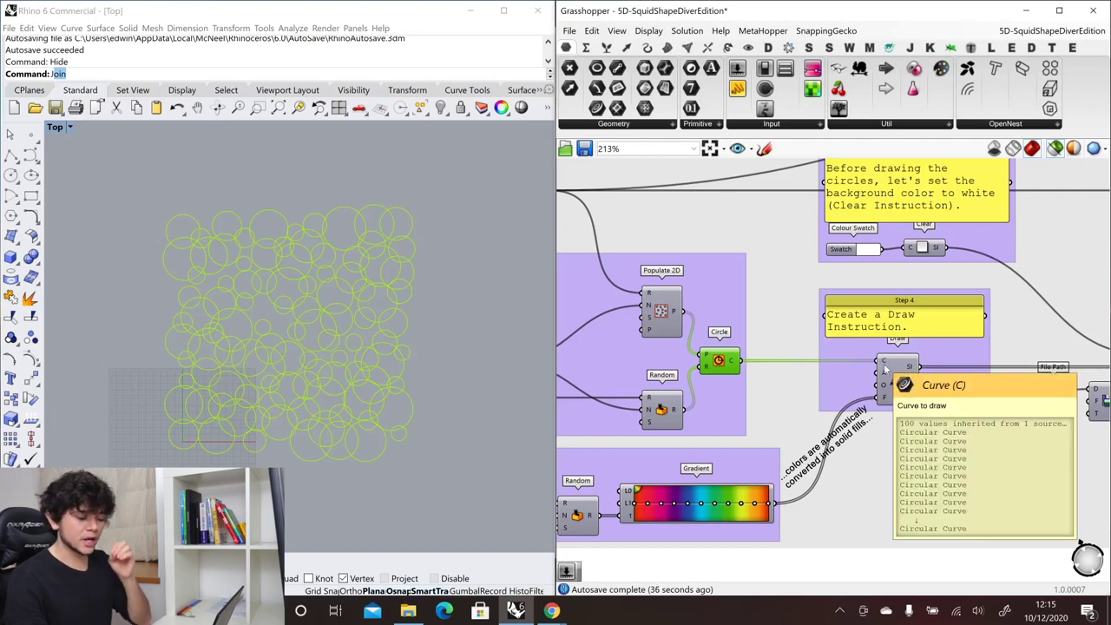
mouse_move(881, 400)
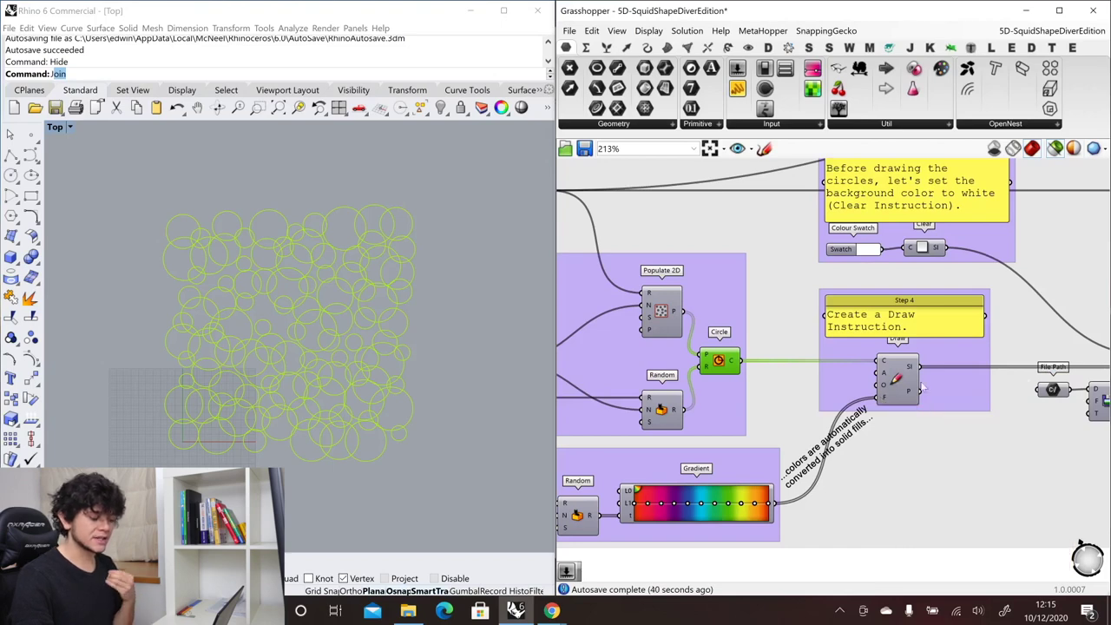
scroll(920, 408, "down", 2)
scroll(955, 415, "up", 4)
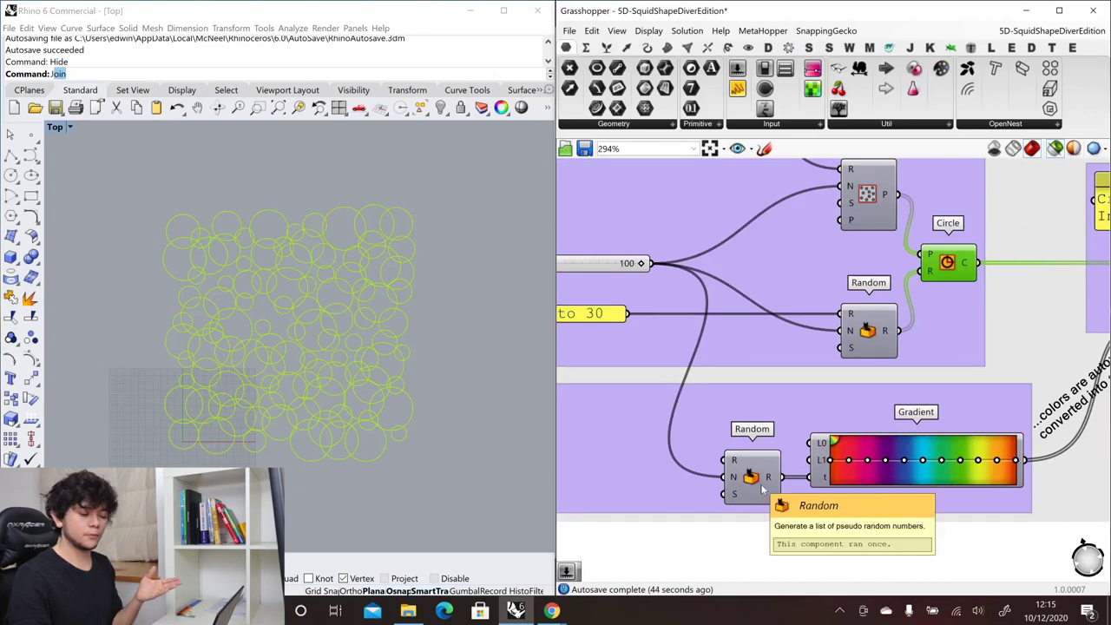
scroll(937, 473, "down", 3)
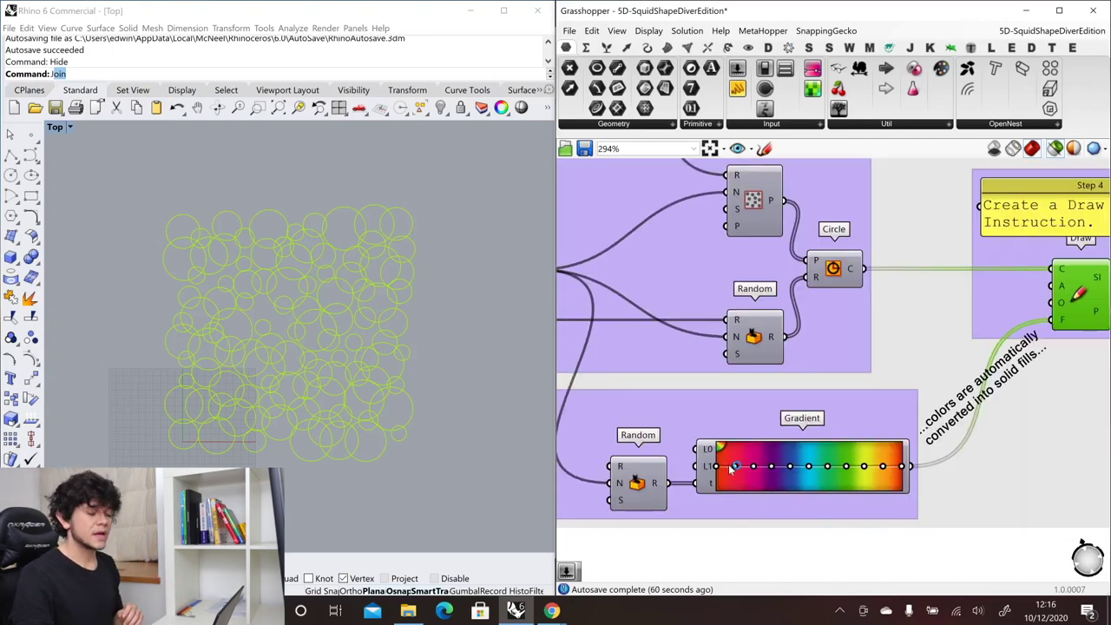
- Inspect the Clear instruction with its white colour swatch and the Save instruction with its file path
scroll(916, 271, "up", 4)
left_click(892, 268)
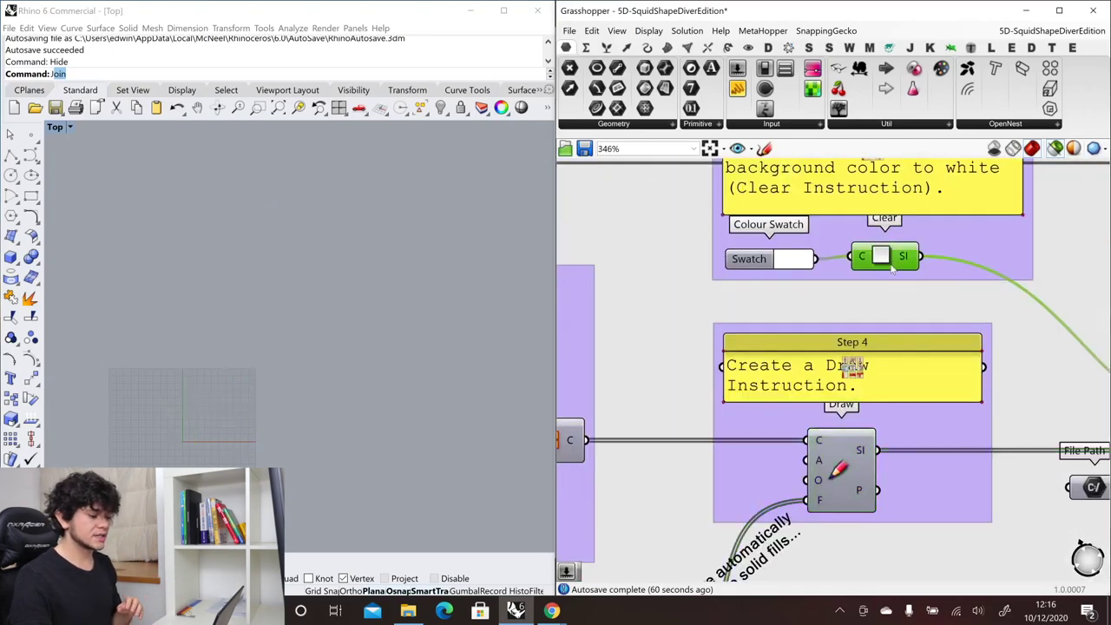
left_click_drag(892, 269, 892, 272)
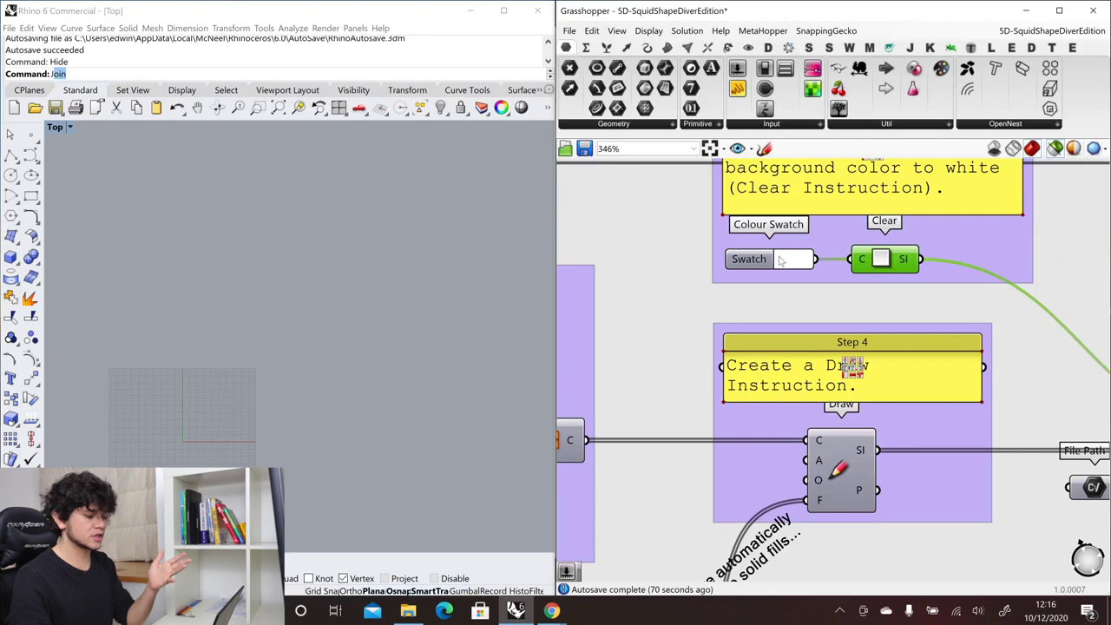
scroll(659, 274, "down", 1)
scroll(1015, 443, "down", 2)
scroll(937, 347, "up", 2)
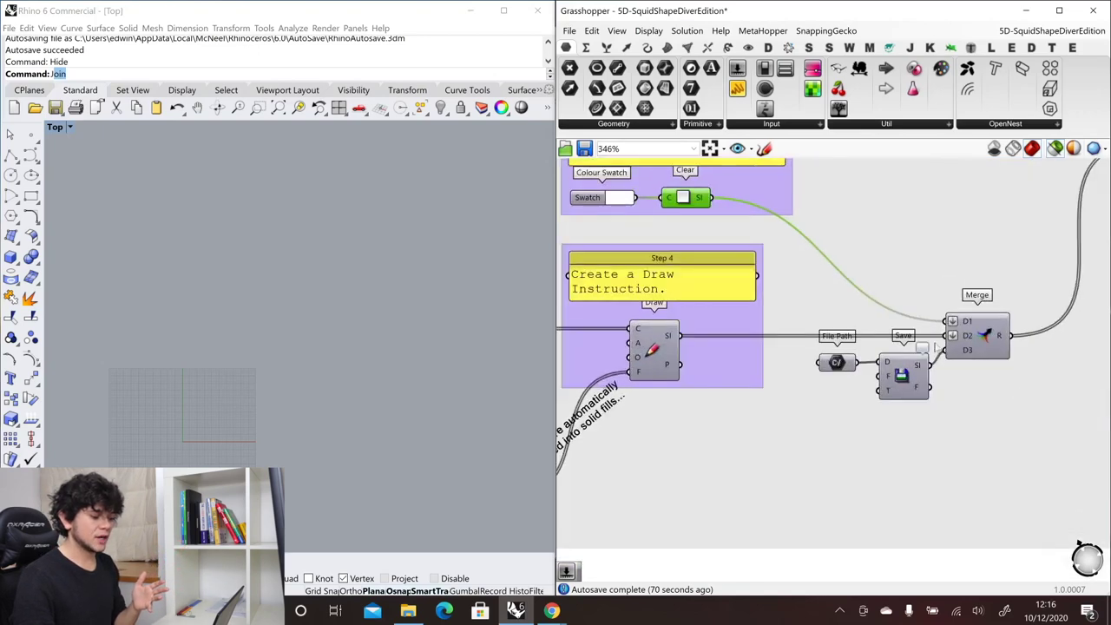
scroll(937, 345, "up", 1)
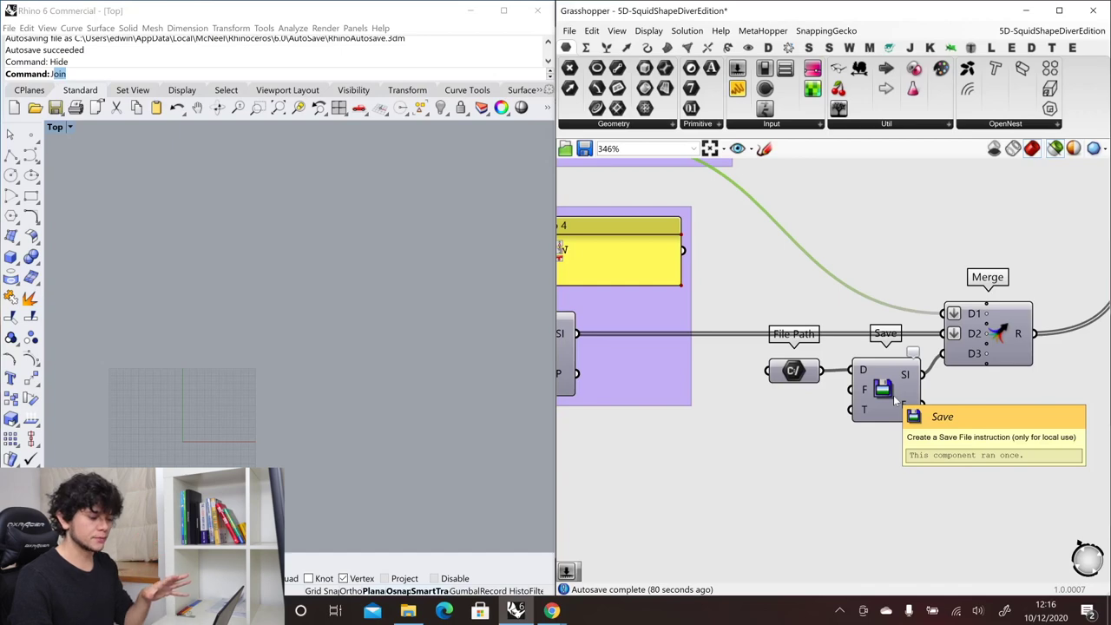
- Follow the merged instructions into the Squid component and examine the bitmap in the Quick Preview
scroll(894, 399, "down", 3)
scroll(881, 402, "up", 1)
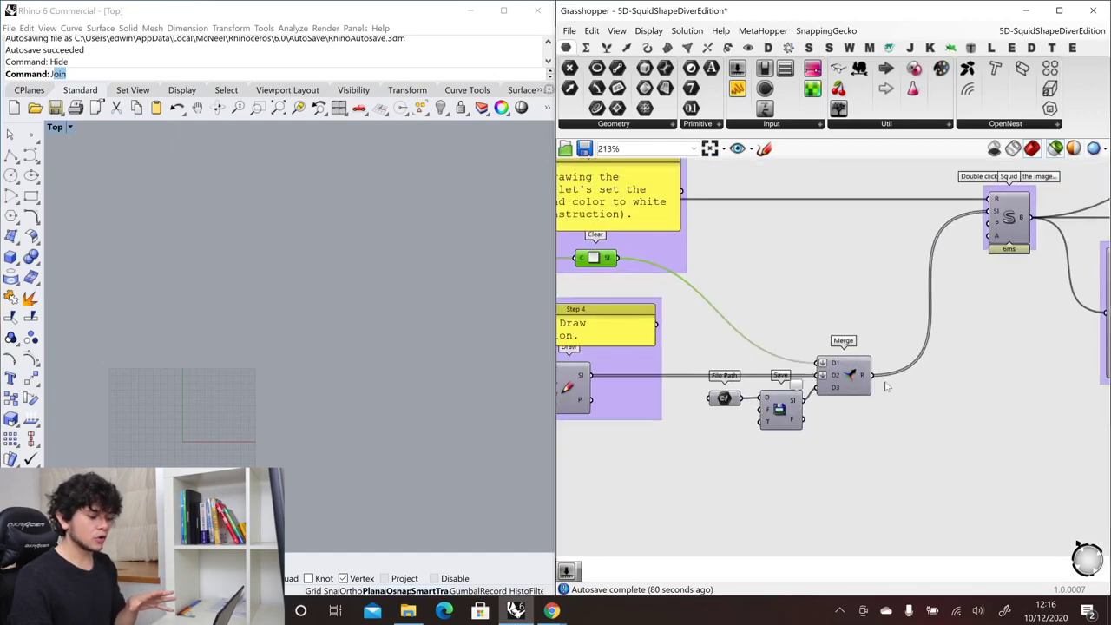
scroll(1028, 281, "up", 1)
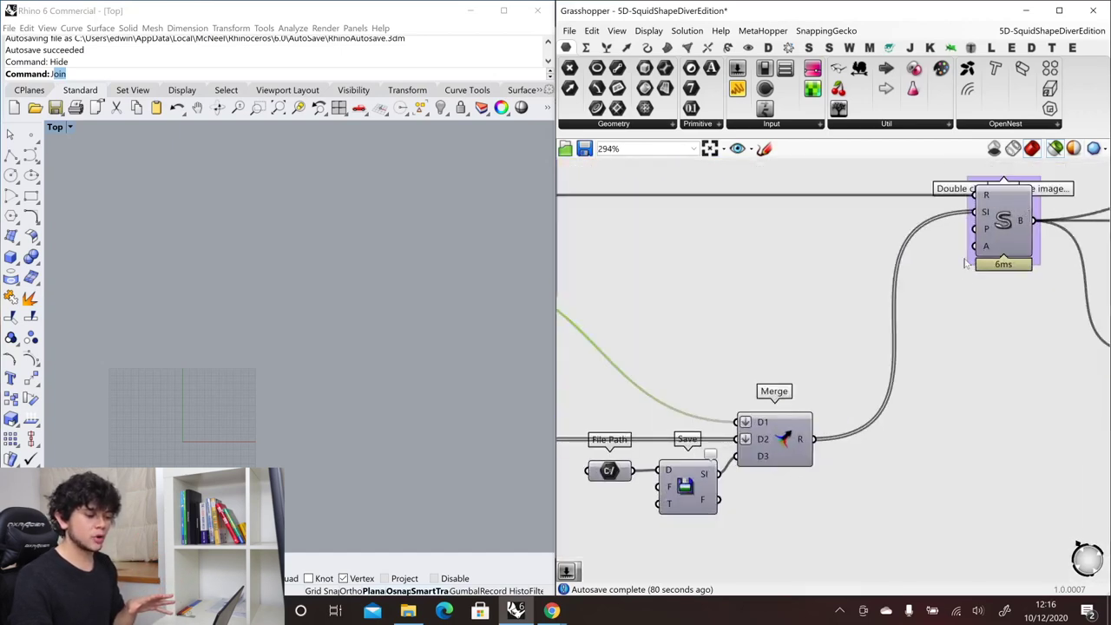
scroll(868, 286, "down", 2)
scroll(997, 243, "up", 1)
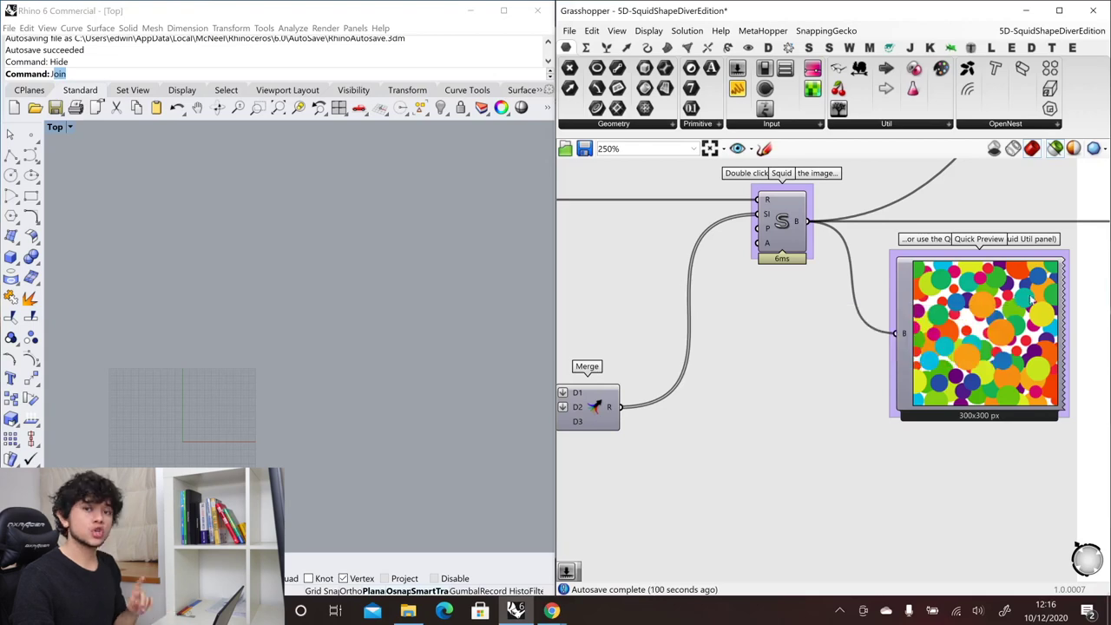
- Turn off the selected-objects-only preview and set the Number of Circles slider to 61
scroll(998, 312, "down", 6)
scroll(850, 334, "up", 6)
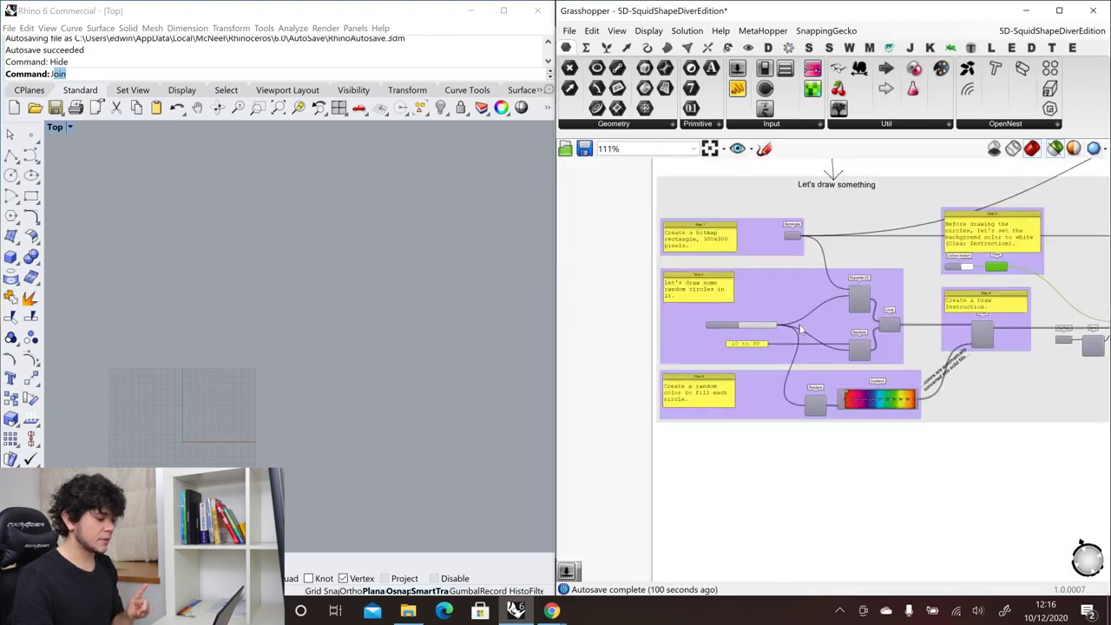
left_click(1055, 150)
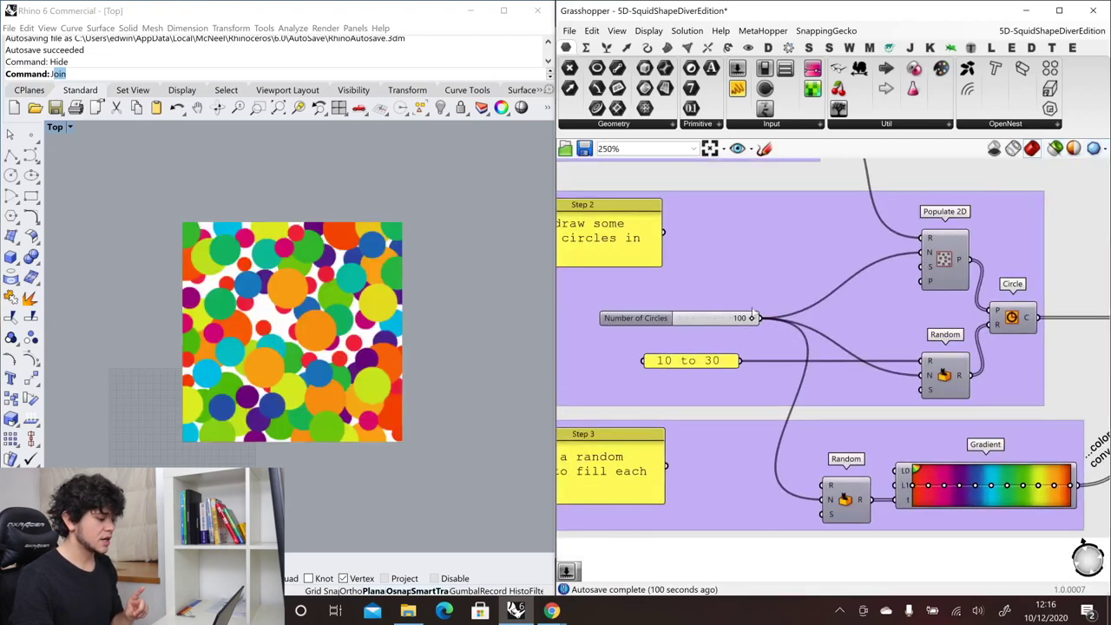
scroll(698, 346, "up", 2)
left_click_drag(772, 310, 733, 310)
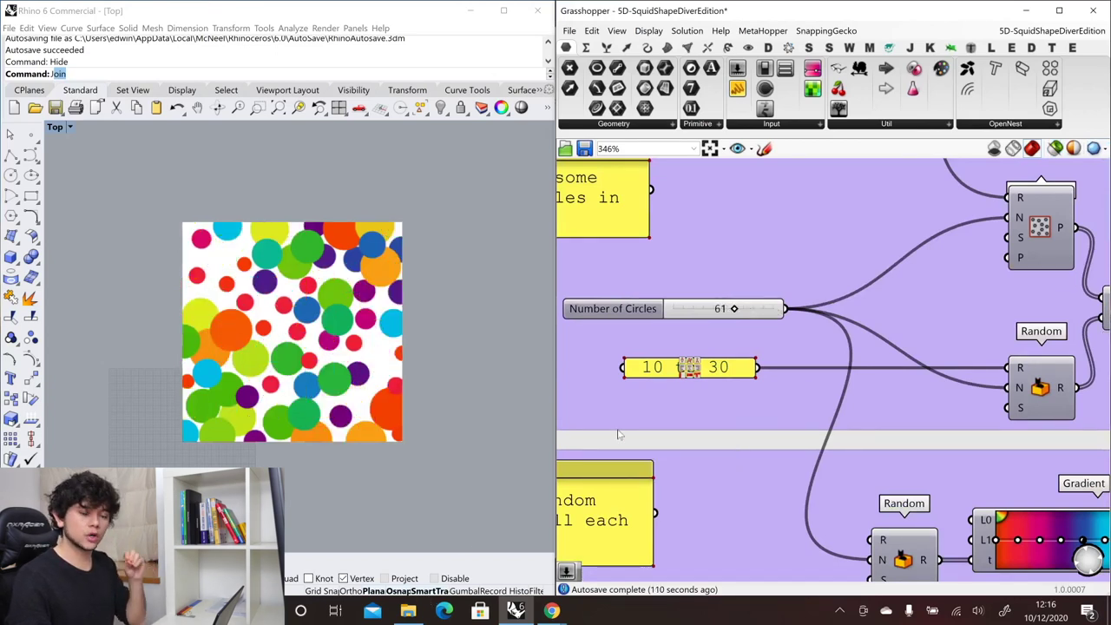
- Switch to File Explorer, view the exported SquidPrint.png in the testImage folder, and close the image and folder windows
left_click(408, 610)
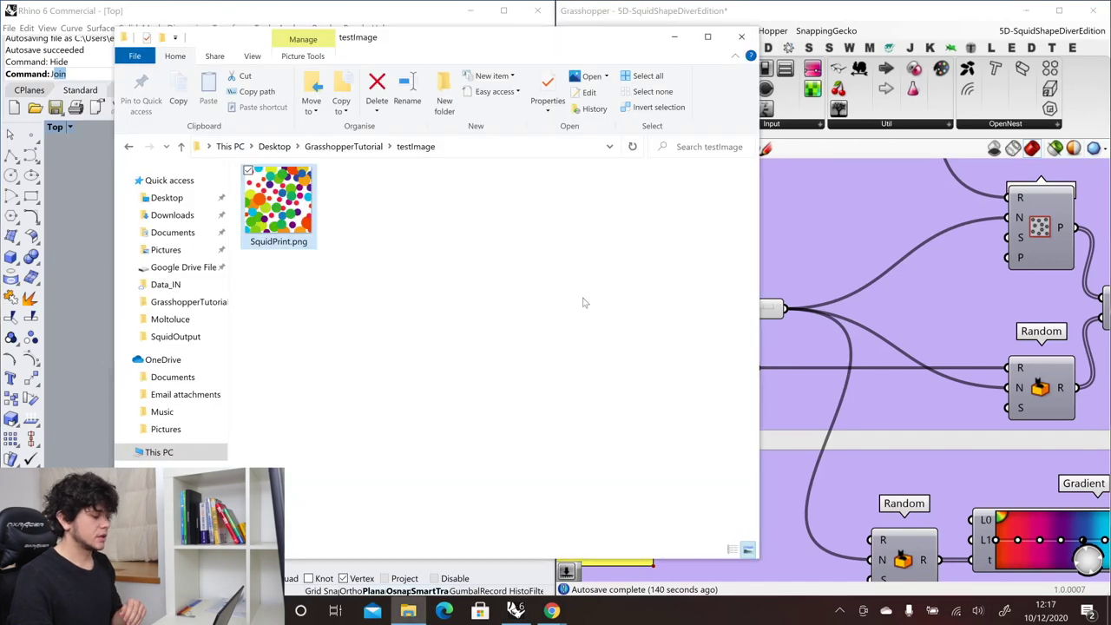
double_click(312, 229)
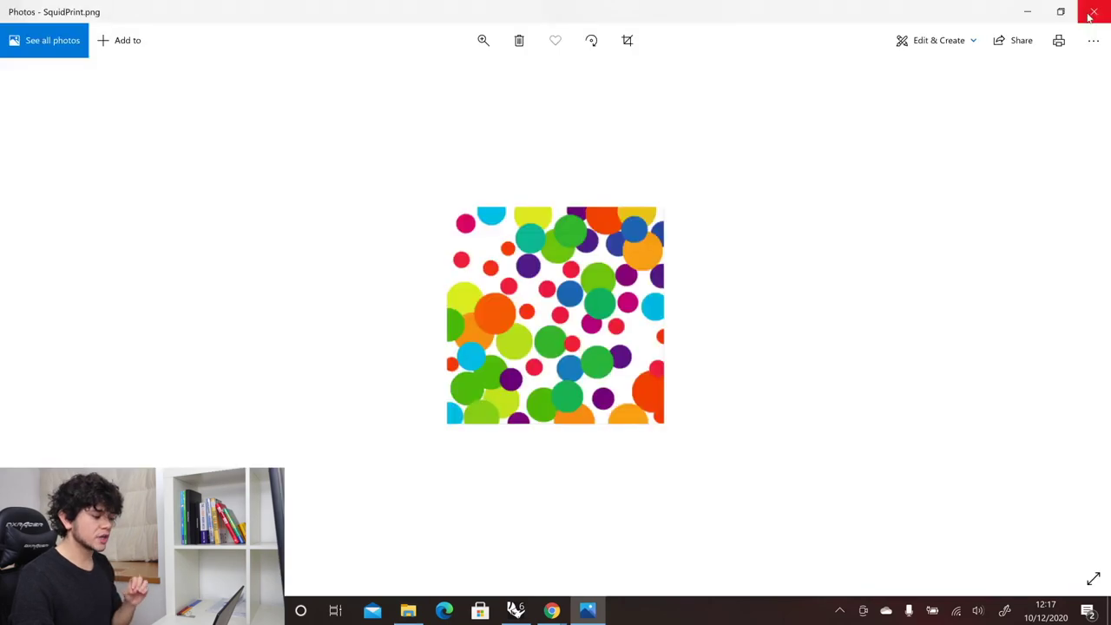
left_click(1091, 16)
left_click(748, 31)
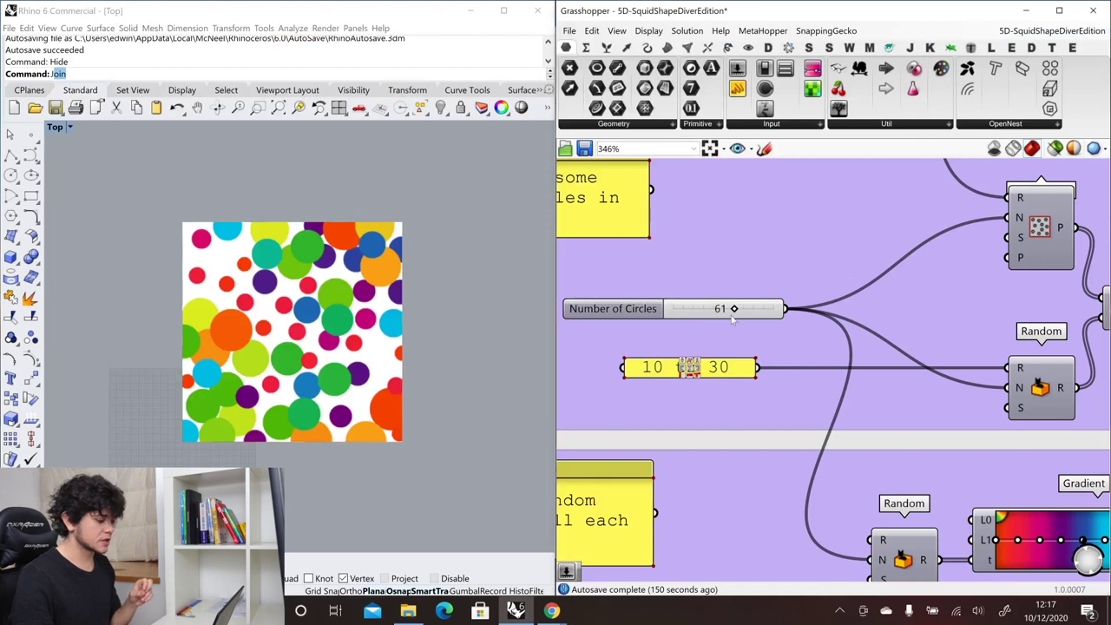
- Set the Number of Circles slider to 27
left_click_drag(733, 308, 699, 309)
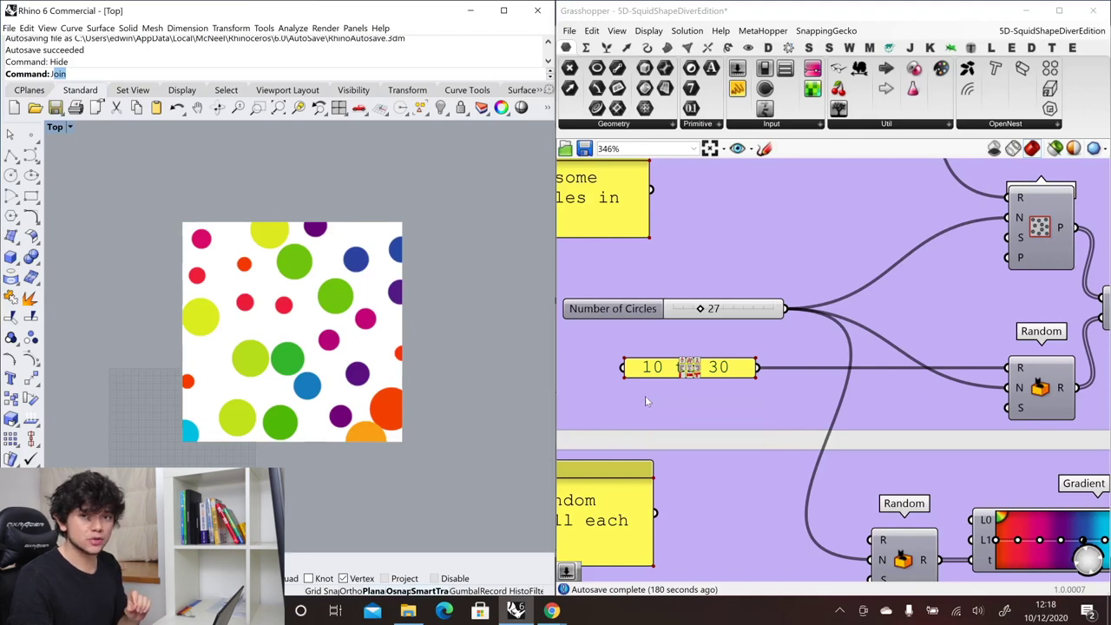
- Preview only the Mesh Plane component from the Display in ShapeDiver viewer group
scroll(661, 385, "down", 4)
scroll(632, 382, "down", 2)
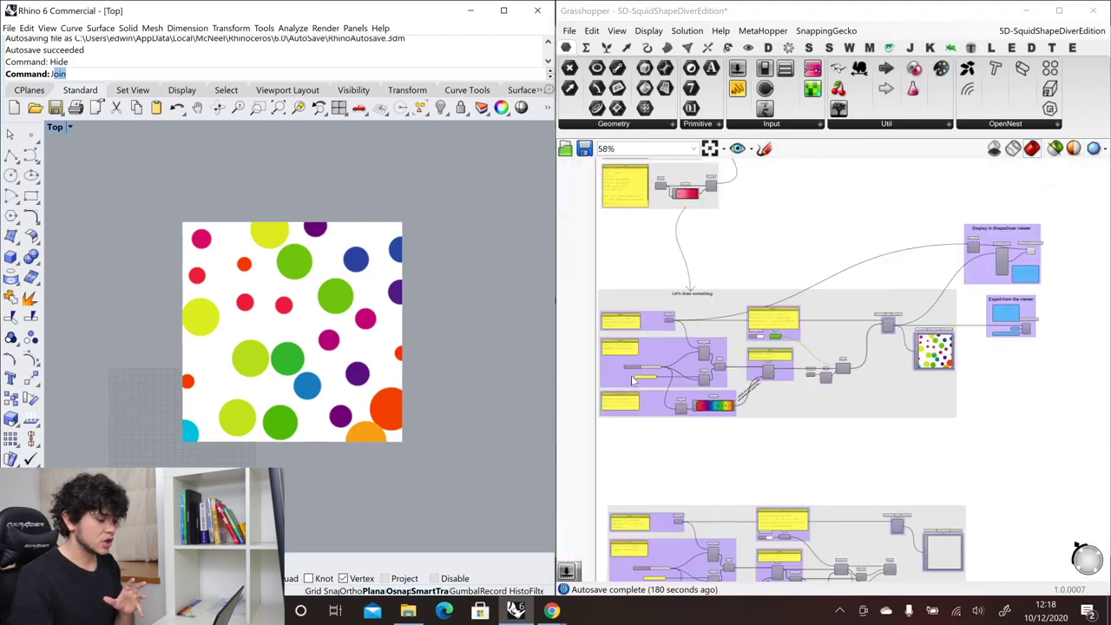
scroll(919, 229, "up", 5)
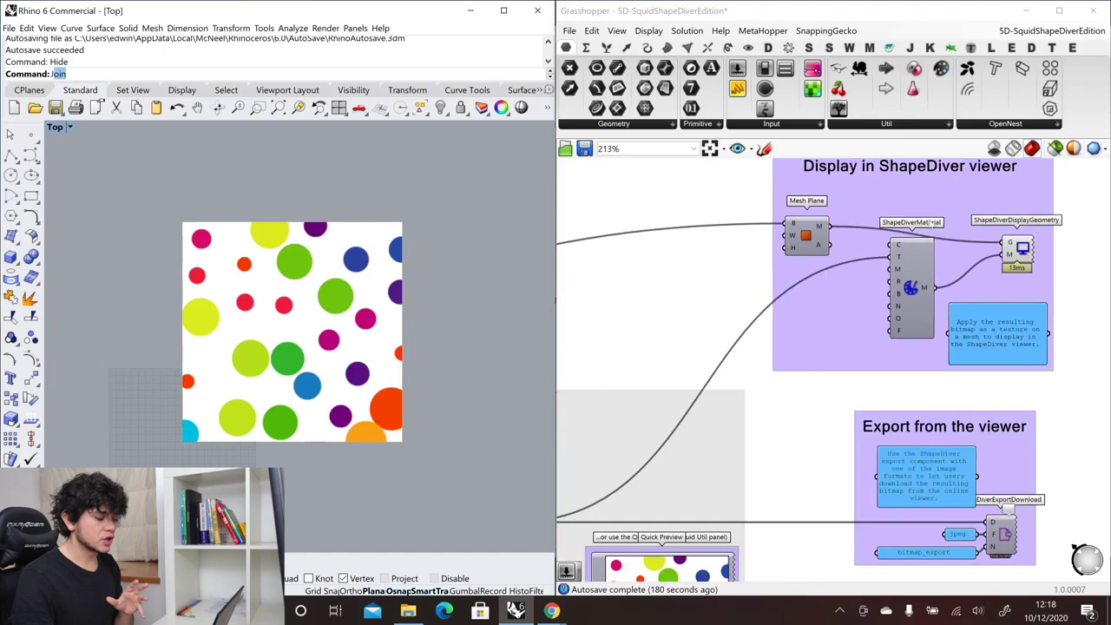
left_click(820, 236)
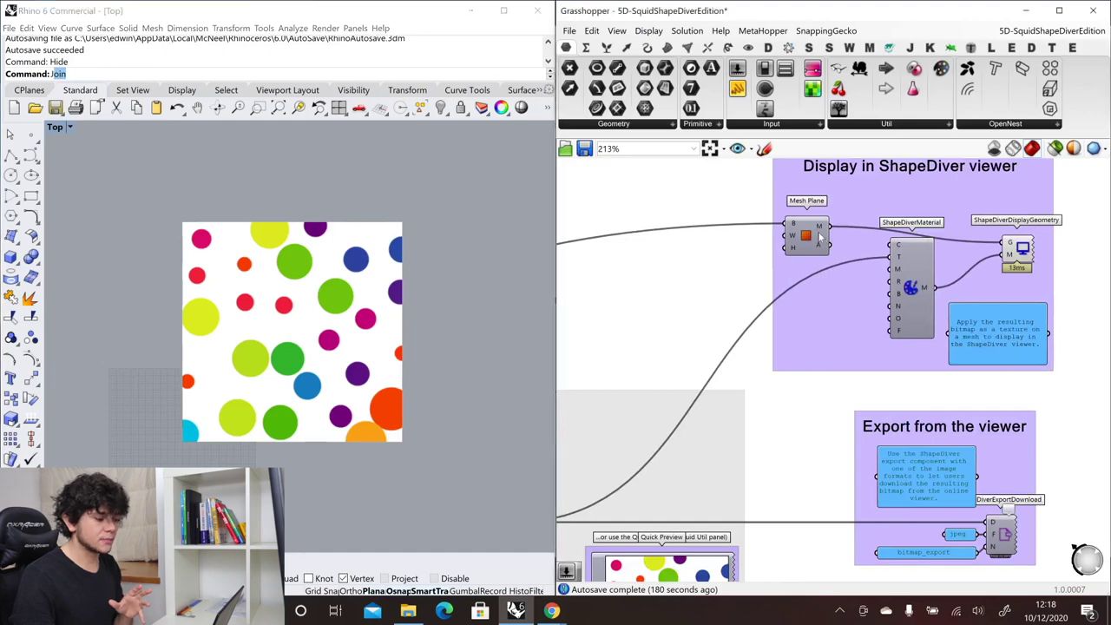
left_click(1055, 149)
- Trace the Squid component's bitmap output to the Texture input of the ShapeDiverMaterial component
scroll(646, 490, "up", 5)
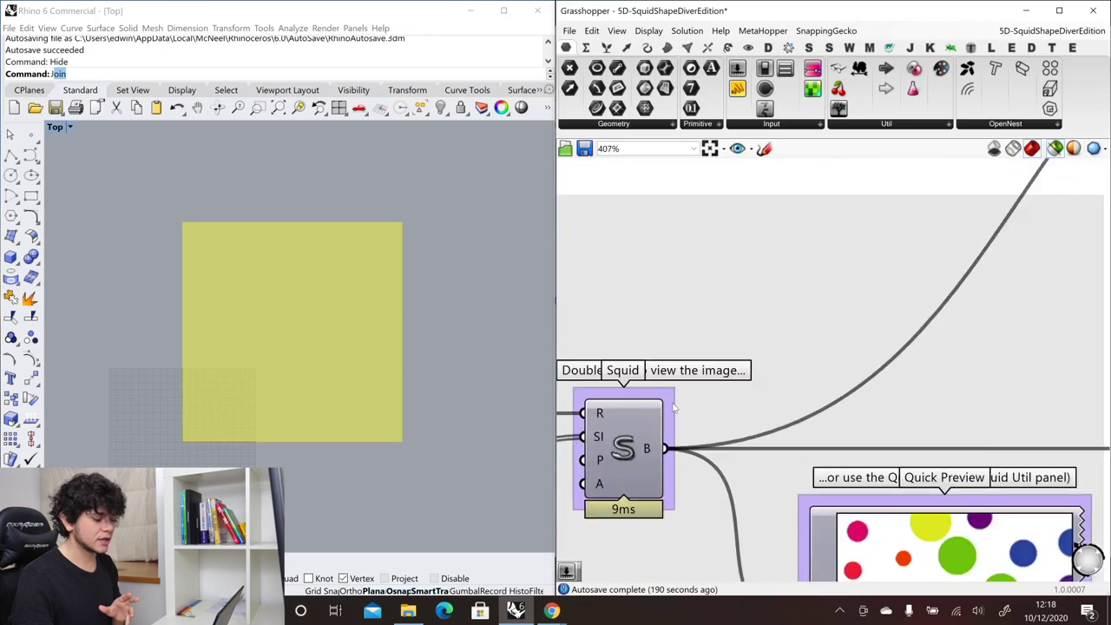
scroll(651, 486, "down", 3)
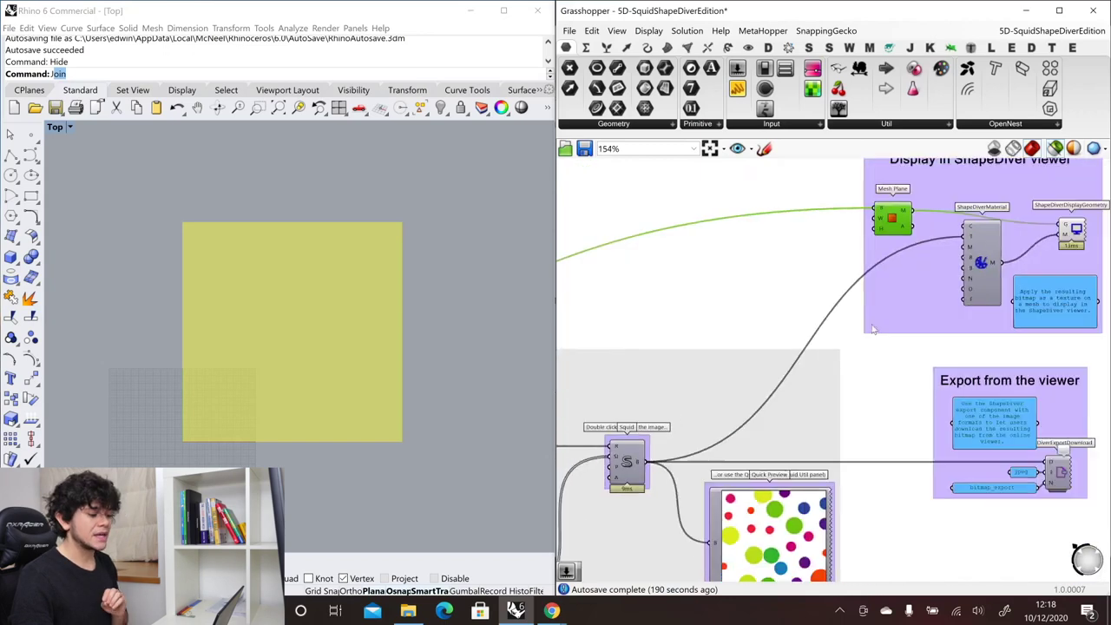
scroll(836, 315, "up", 4)
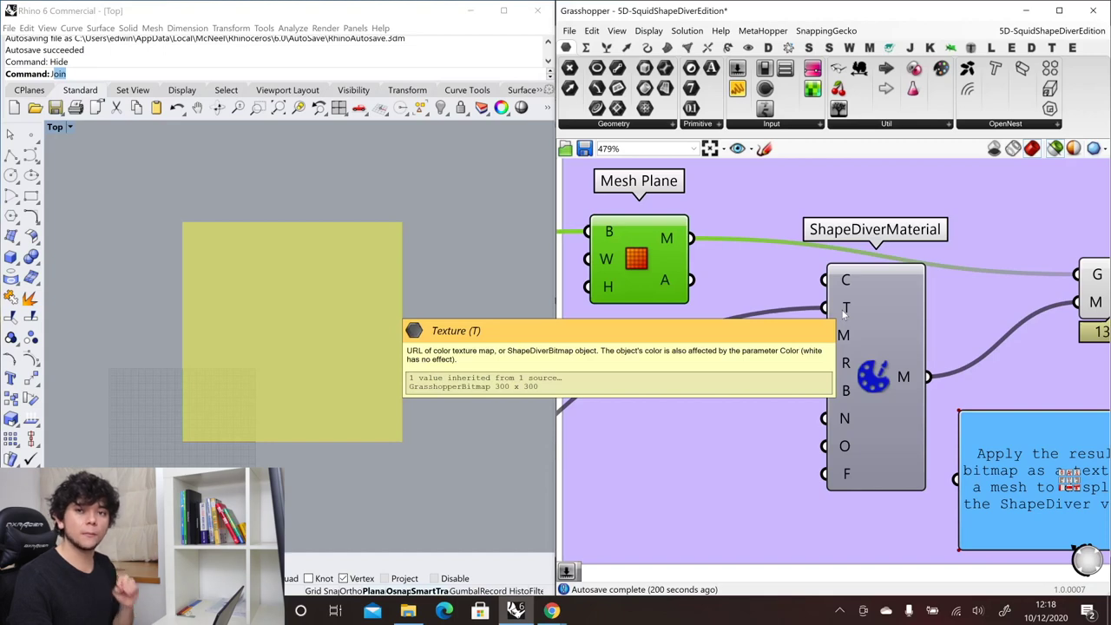
scroll(755, 330, "down", 3)
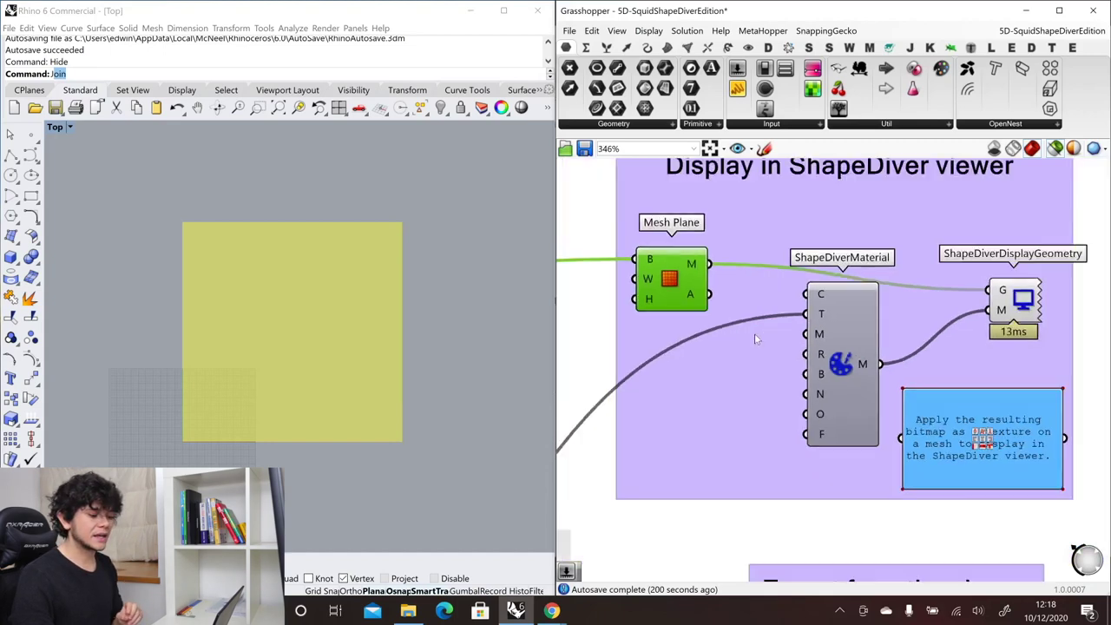
- Move the ShapeDiverDisplayGeometry component slightly up, deselect it and turn off the selected-objects-only preview
left_click_drag(1041, 297, 1044, 270)
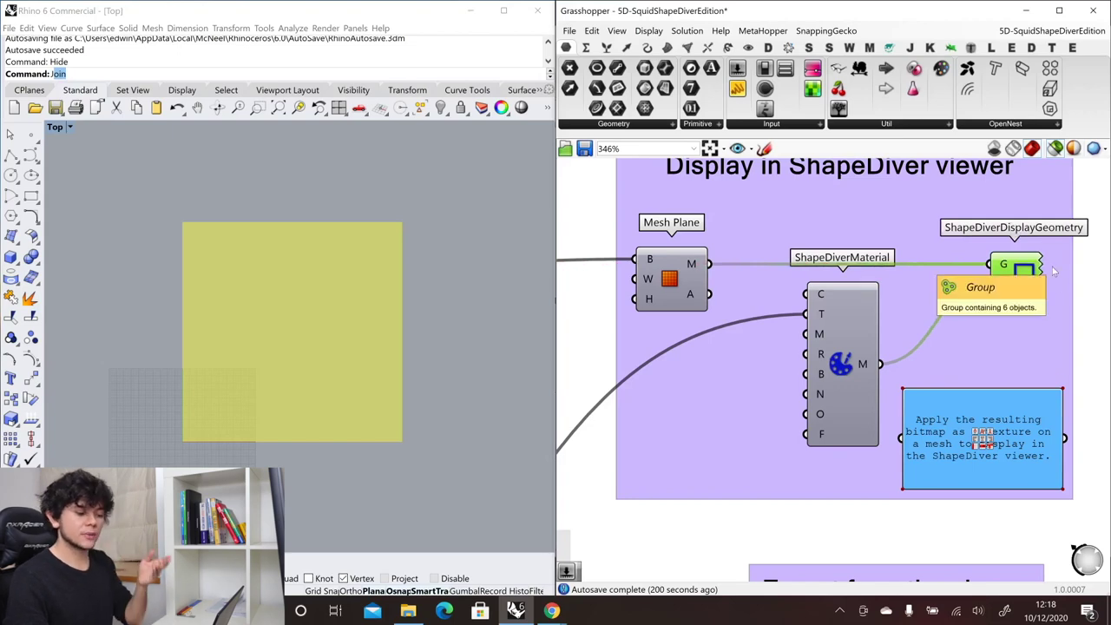
left_click(1097, 282)
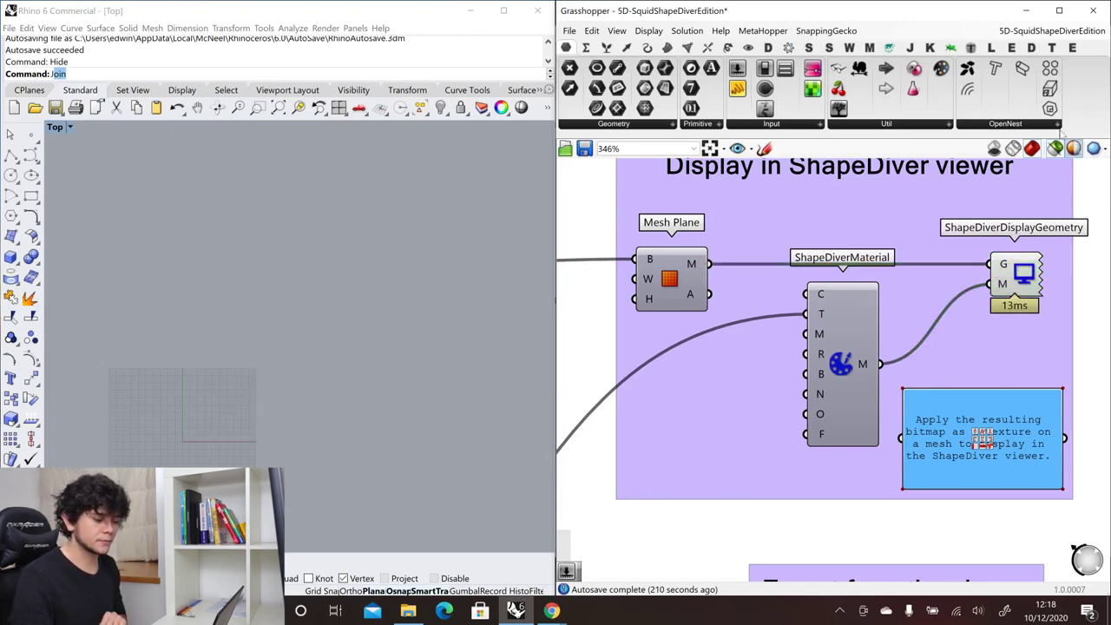
scroll(967, 357, "down", 2)
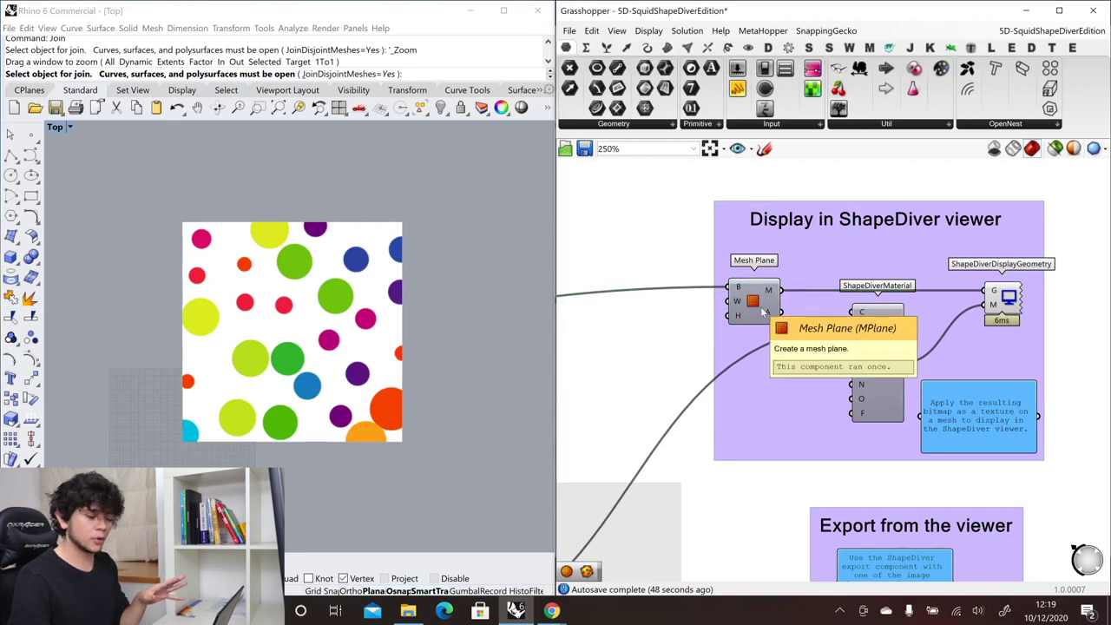
- Add a Mesh Sphere component beside the Display in ShapeDiver viewer group and connect its mesh to the G input of ShapeDiverDisplayGeometry
double_click(657, 253)
type("sphere")
key("Up")
key("Return")
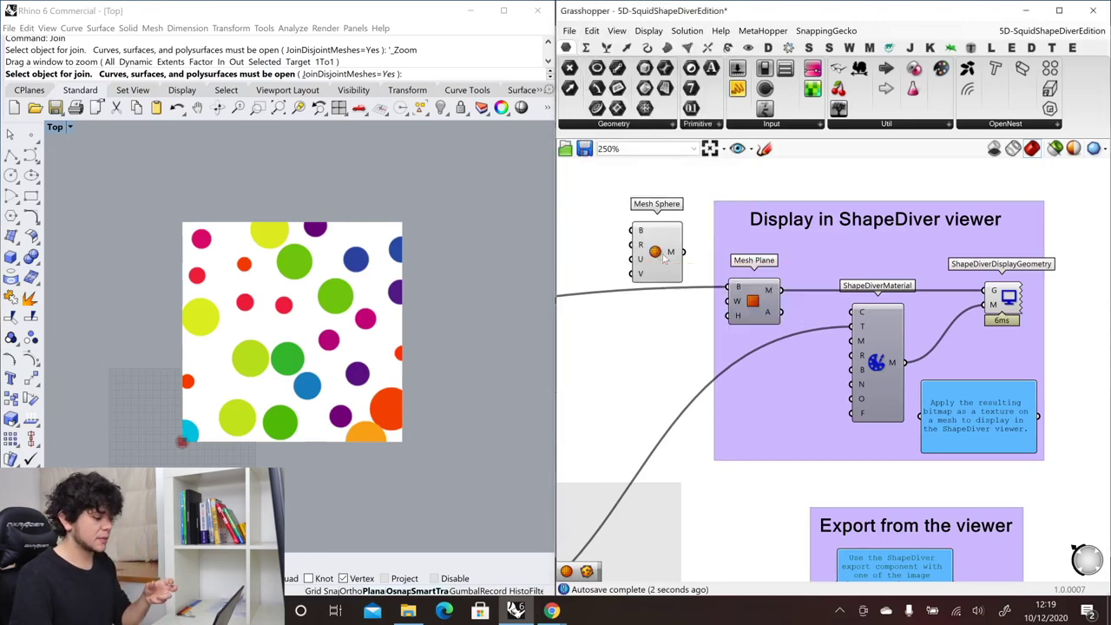
left_click_drag(683, 252, 984, 292)
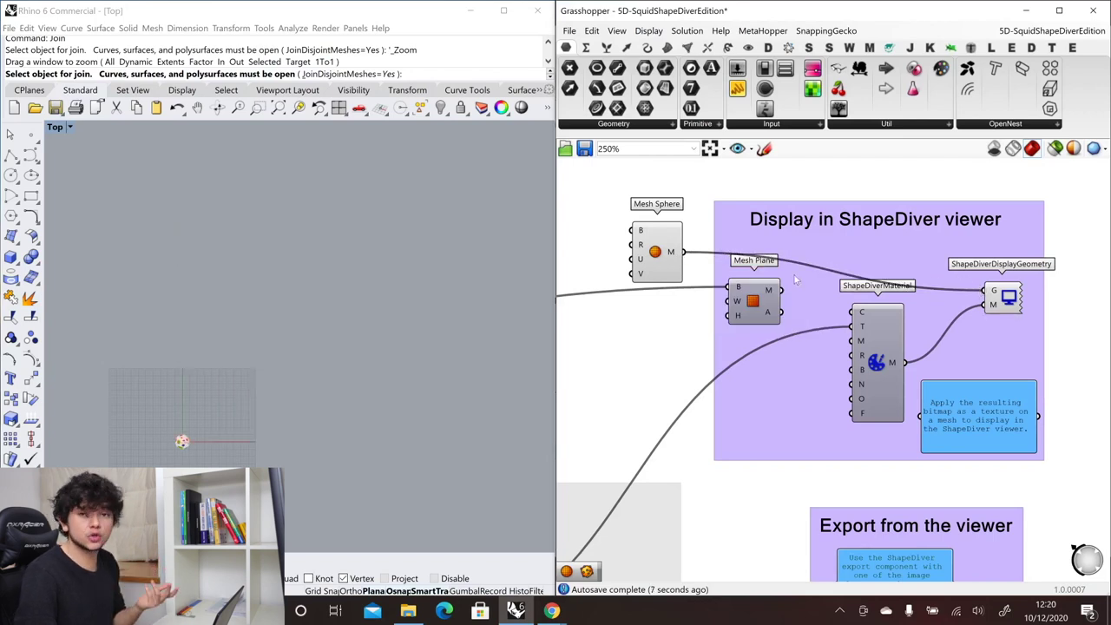
- Maximize Rhino's Perspective viewport and view the textured sphere from another angle
right_click(661, 253)
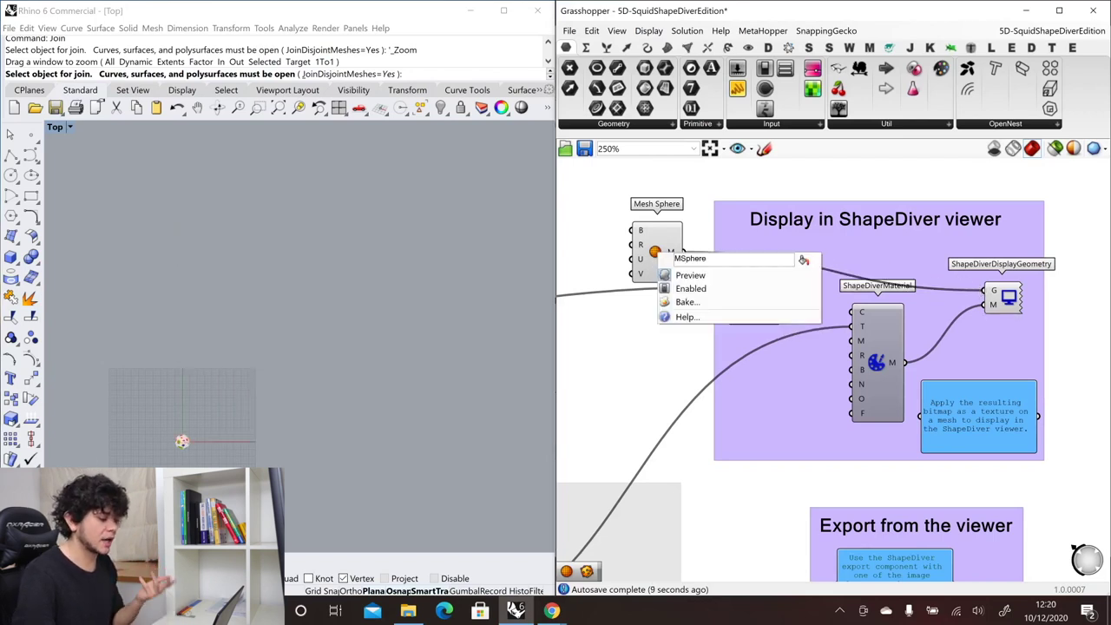
left_click(319, 243)
double_click(56, 127)
left_click(362, 138)
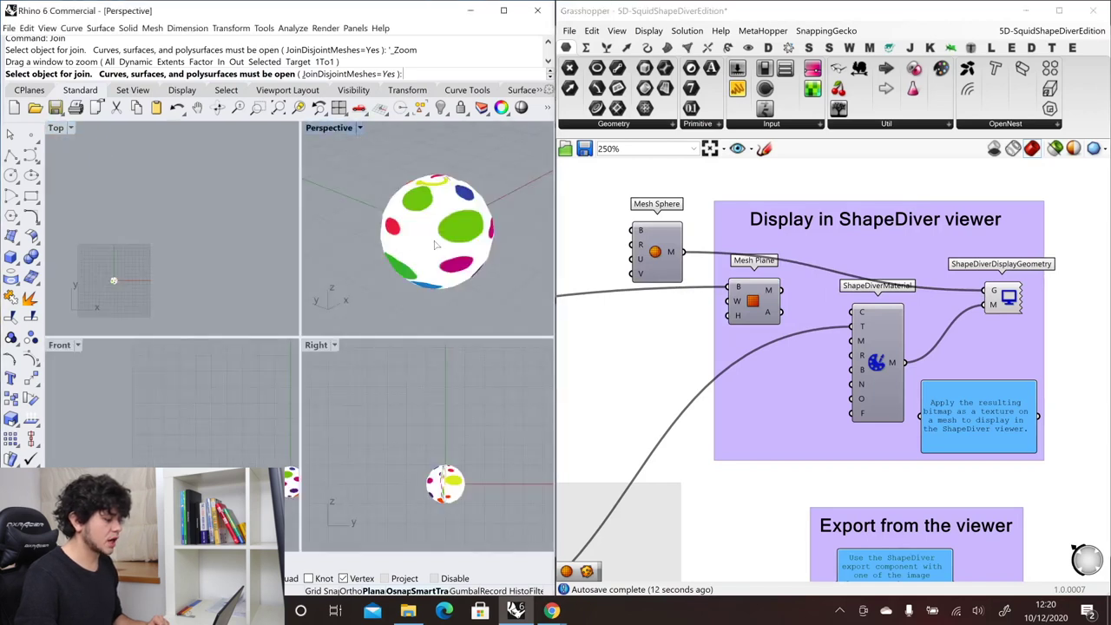
key("ctrl+m")
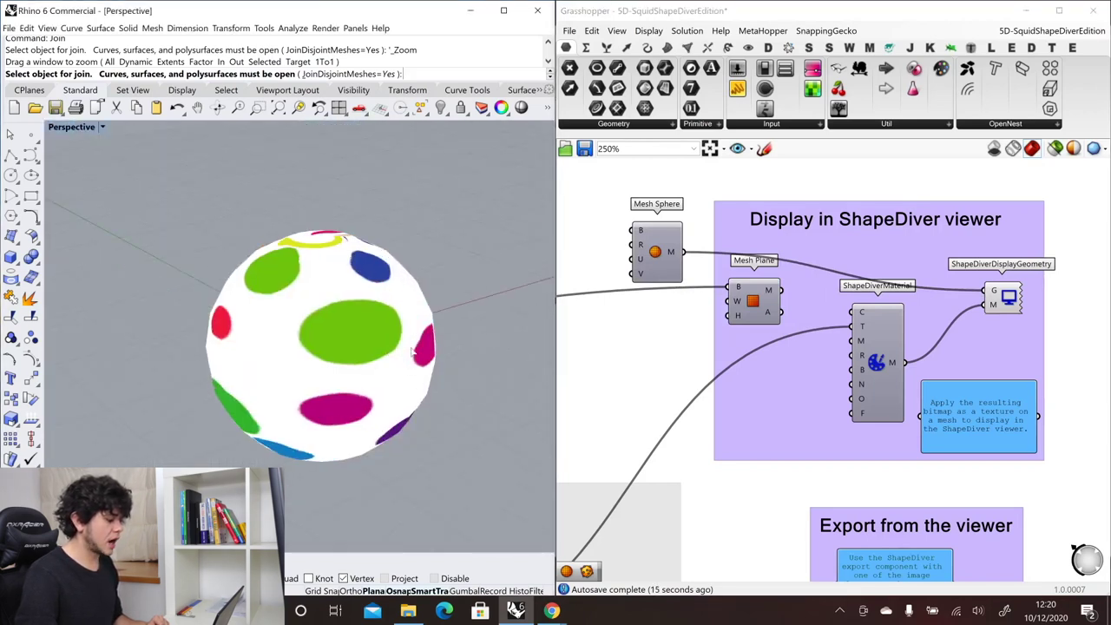
right_click_drag(442, 320, 473, 276)
- Examine the Export from the viewer group with its ShapeDiver export component and jpeg and bitmap_export panels
scroll(812, 223, "up", 1)
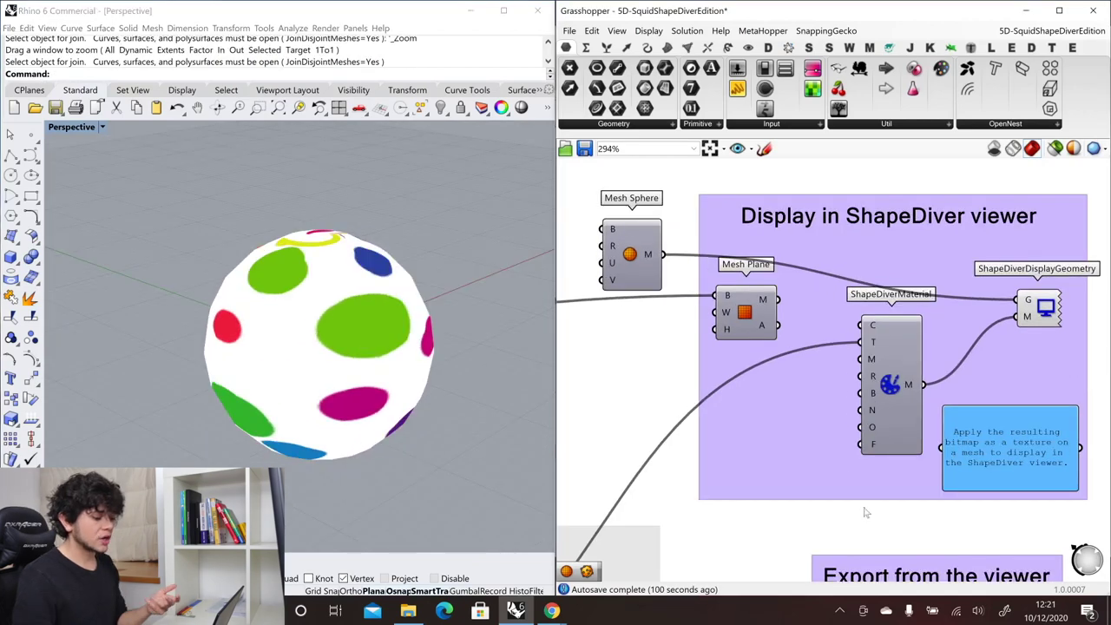
scroll(813, 223, "down", 2)
scroll(812, 223, "down", 1)
scroll(893, 512, "up", 4)
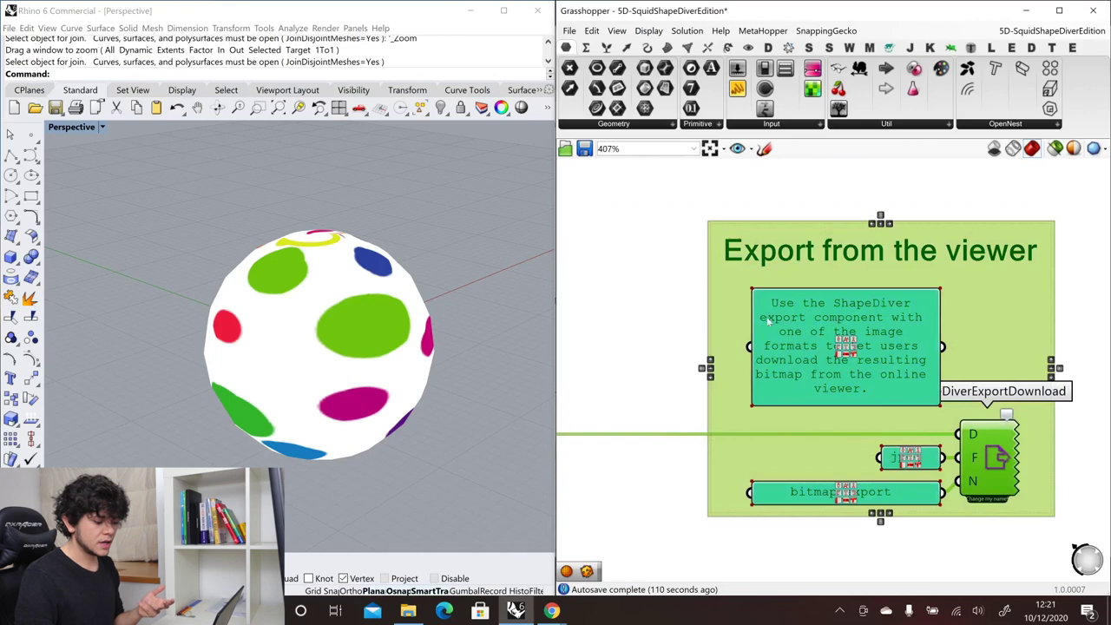
mouse_move(999, 460)
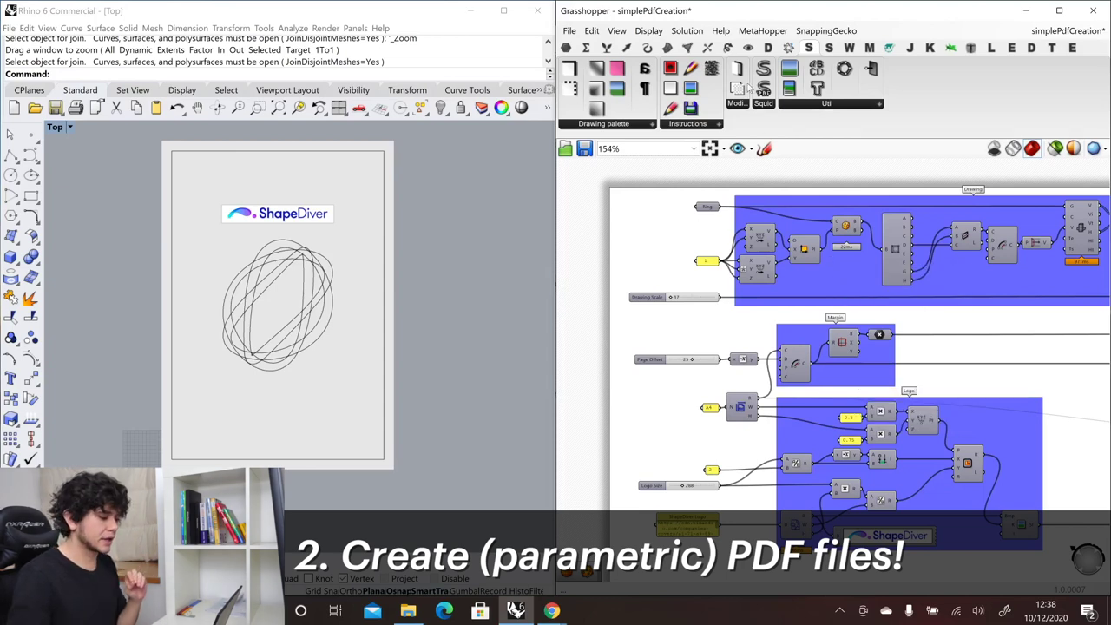
- In the simplePdfCreation definition, look up the SquidPdf component and the ShapeDiver plugin's PDF components
left_click(764, 105)
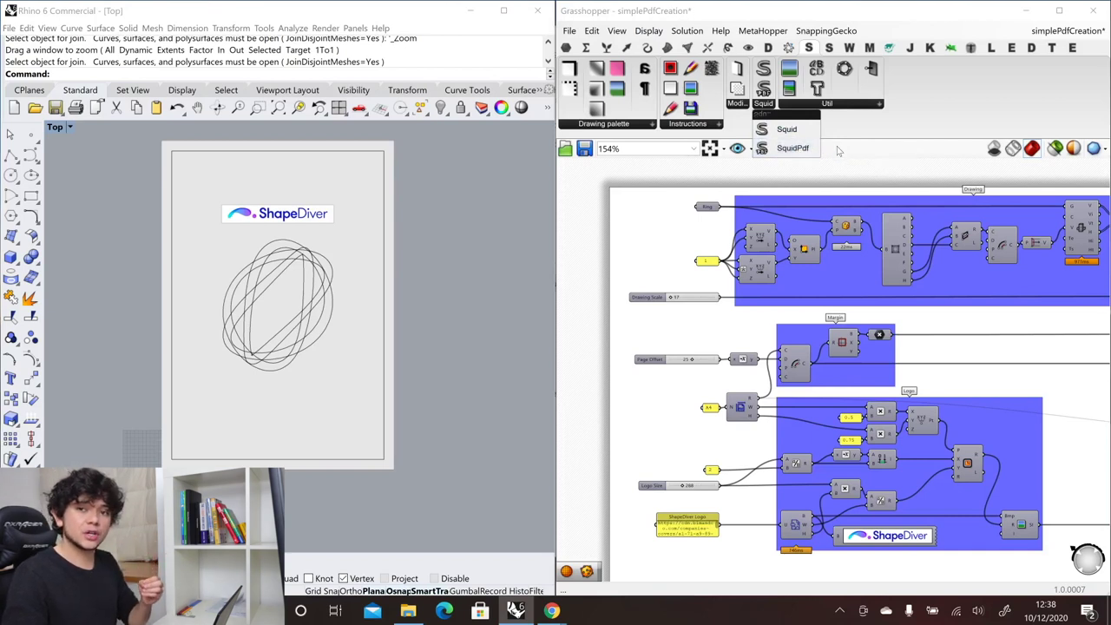
left_click(829, 48)
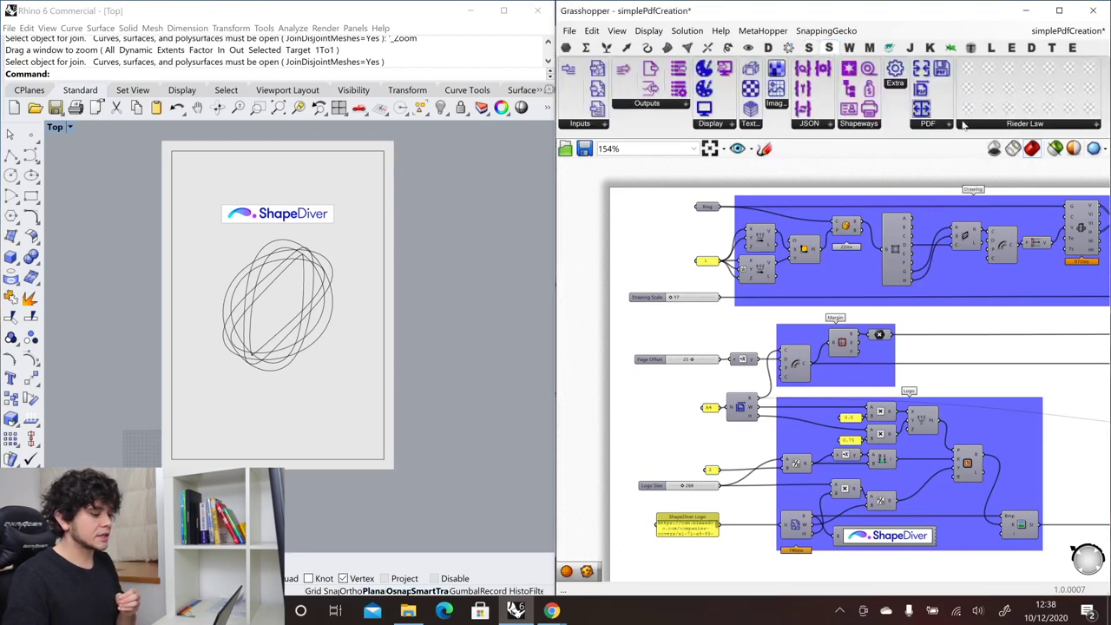
left_click(927, 124)
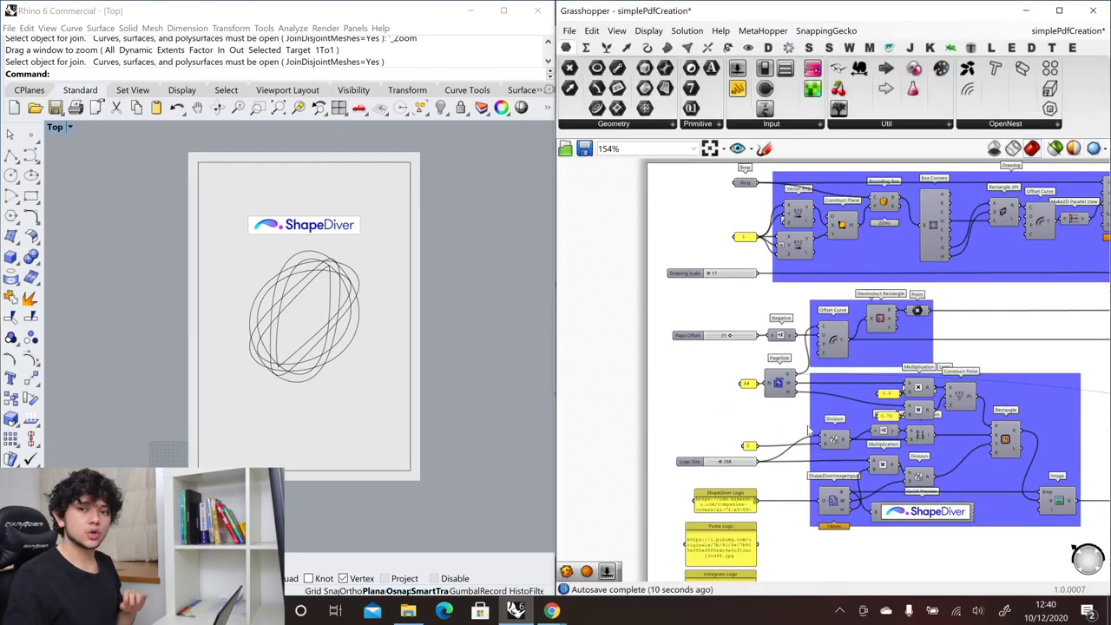
- Examine the PageSize component fed by the A4 panel, and preview only the Rectangle that frames the logo
scroll(805, 429, "up", 5)
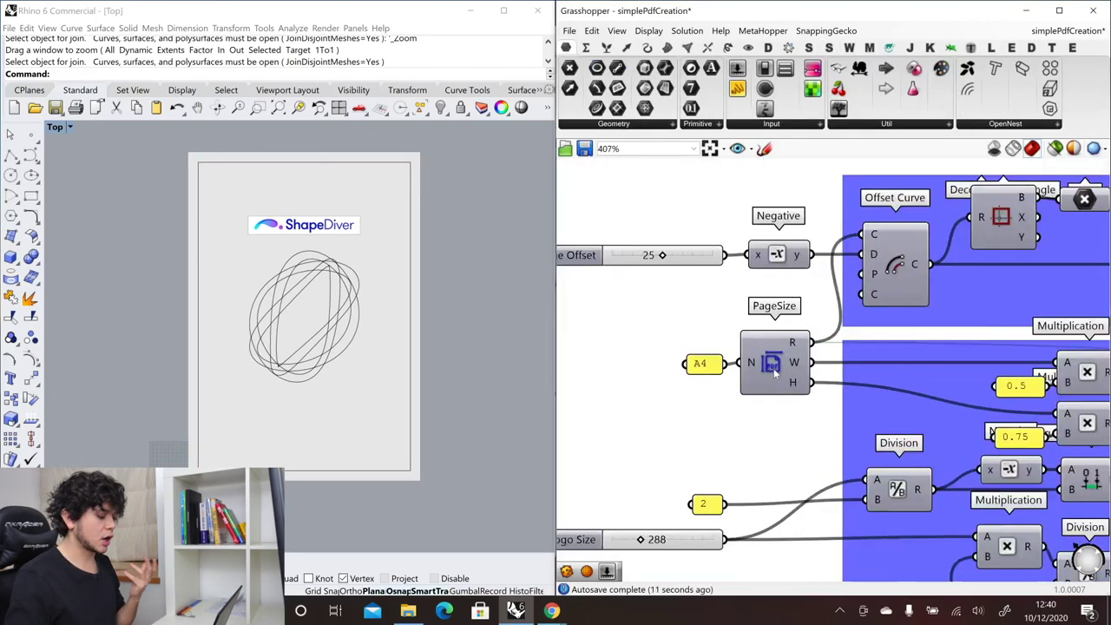
scroll(762, 423, "down", 5)
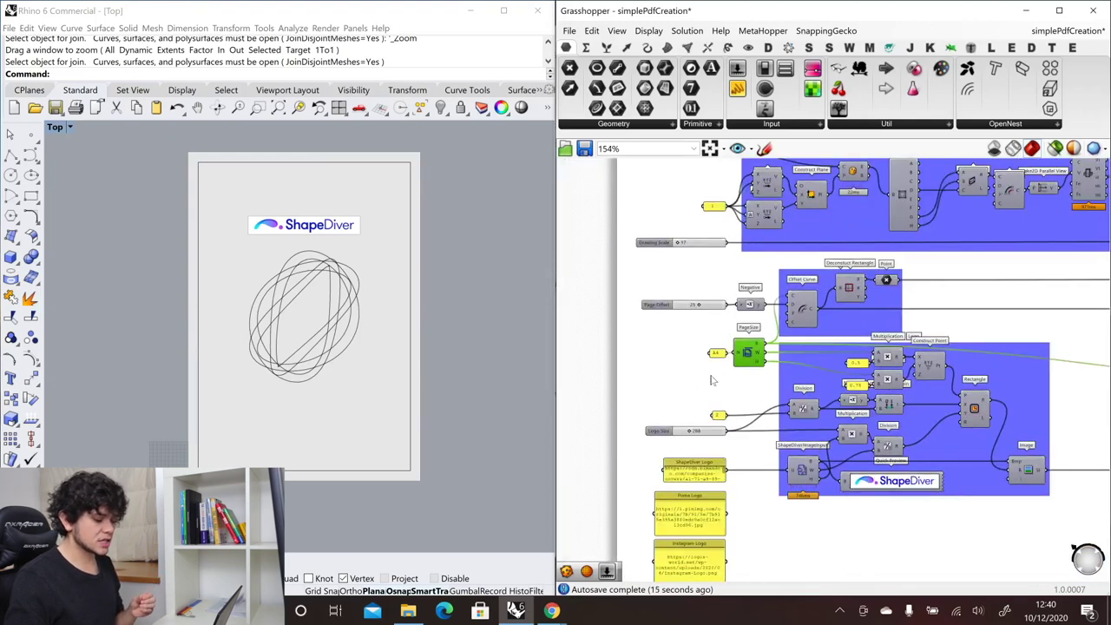
scroll(737, 330, "up", 1)
left_click(947, 386)
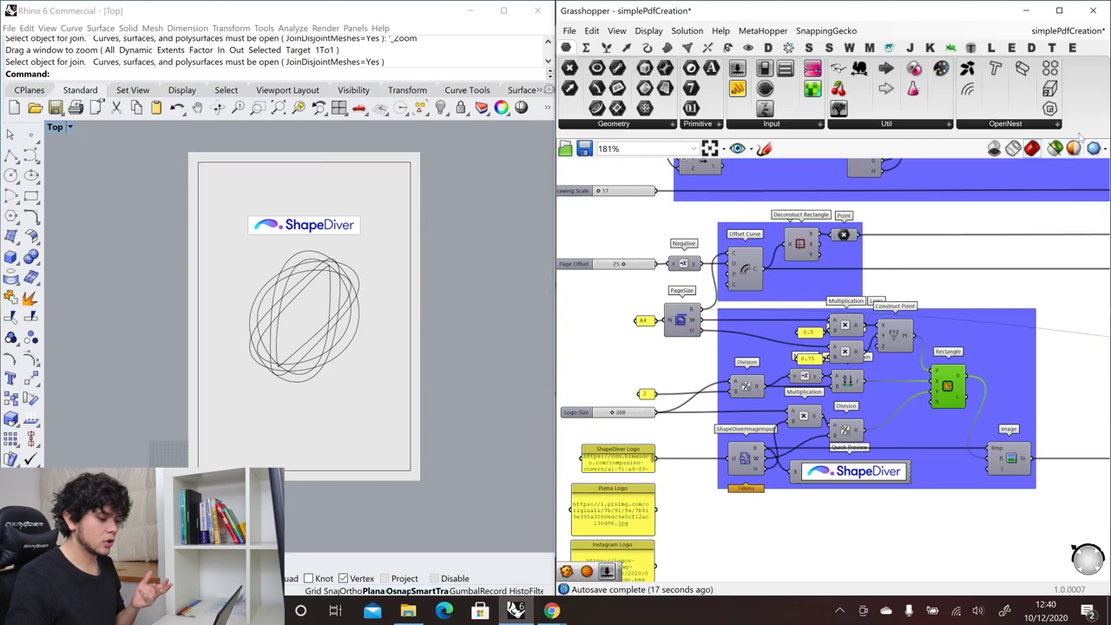
left_click(1054, 148)
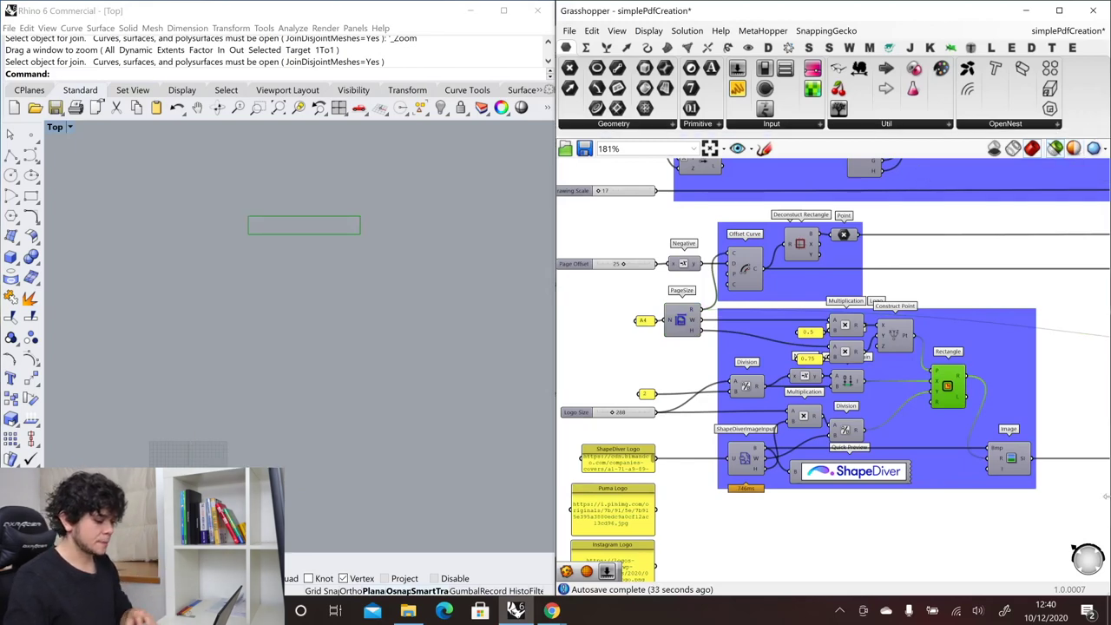
- Inspect the logo's Image component and find the Image entry among Squid's Instructions components
scroll(1054, 129, "up", 3)
scroll(986, 308, "up", 2)
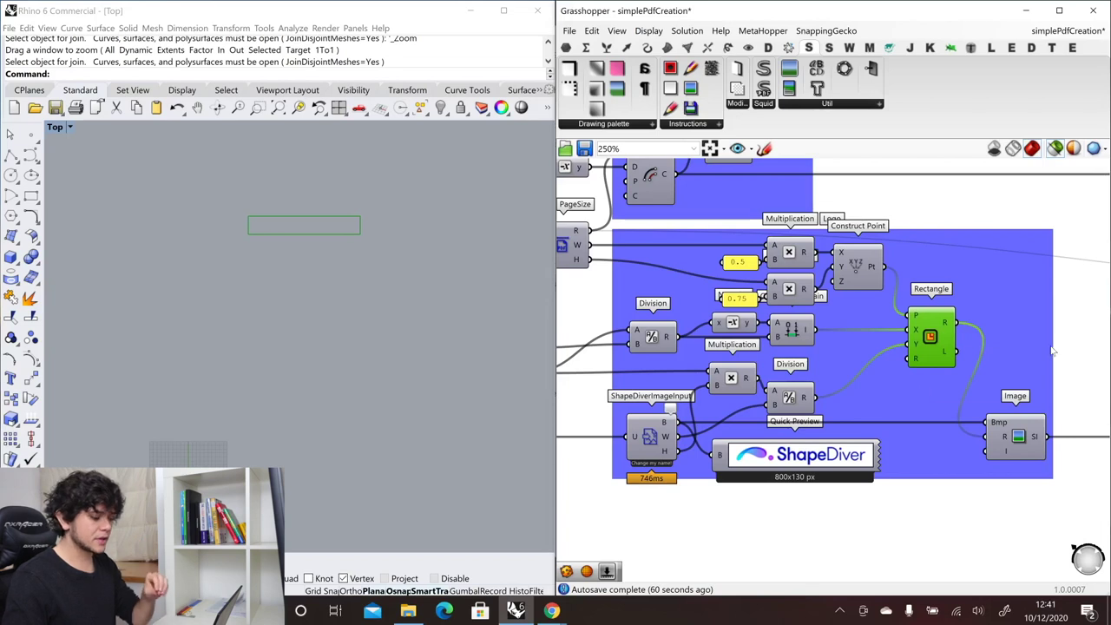
left_click(1018, 438)
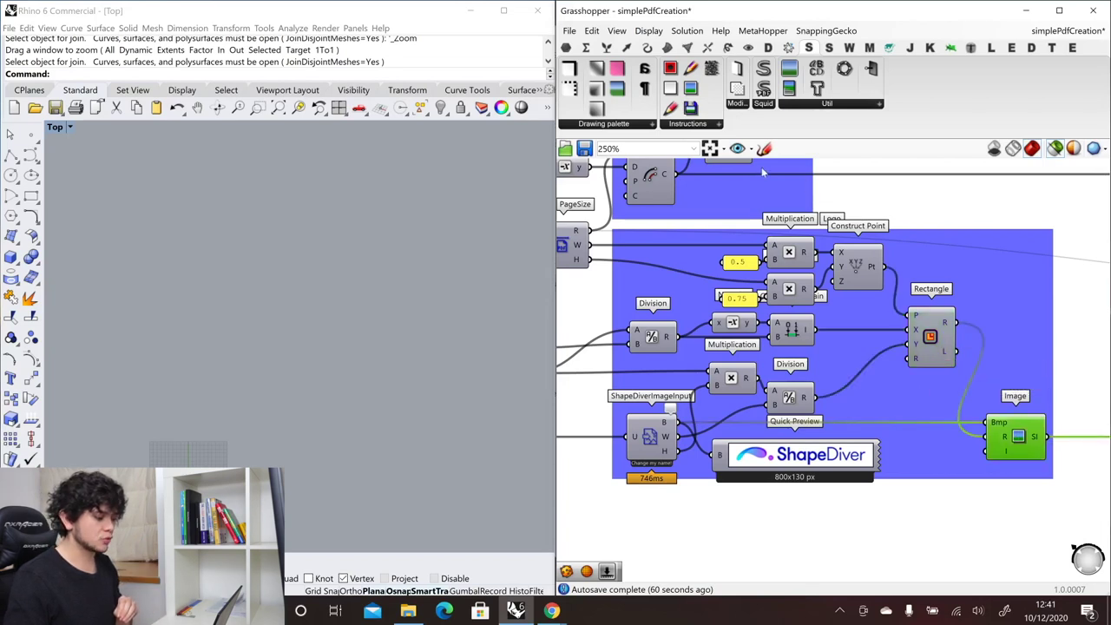
left_click(690, 123)
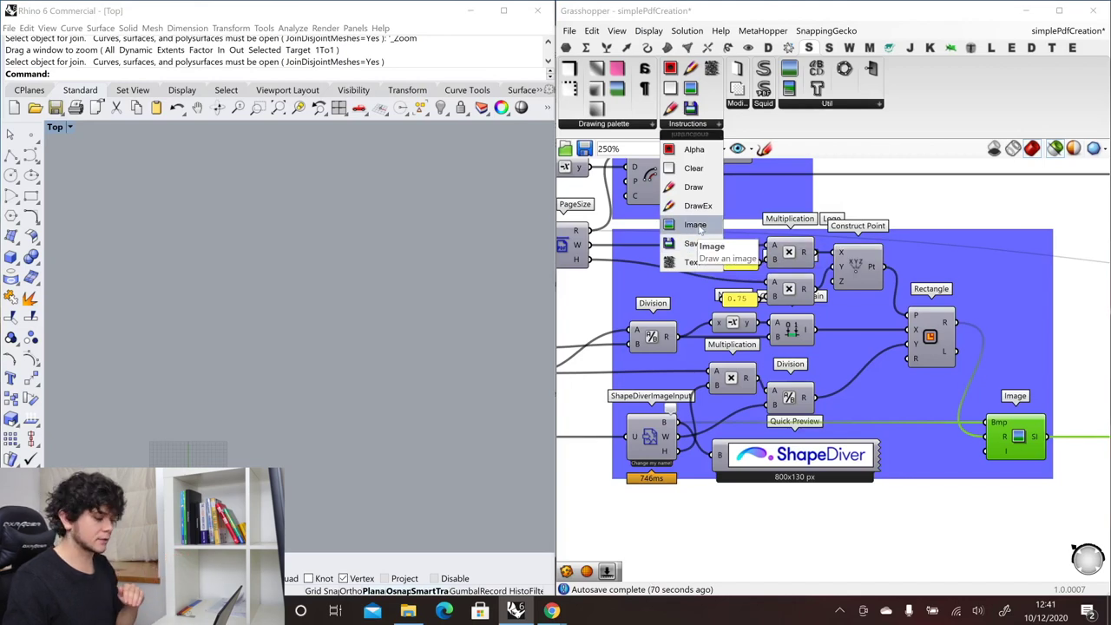
- Try the Puma and Instagram logo URLs as the source of ShapeDiverImageInput, and reconnect the ShapeDiver Logo URL
scroll(699, 260, "down", 1)
right_click_drag(568, 472, 754, 395)
scroll(754, 395, "up", 2)
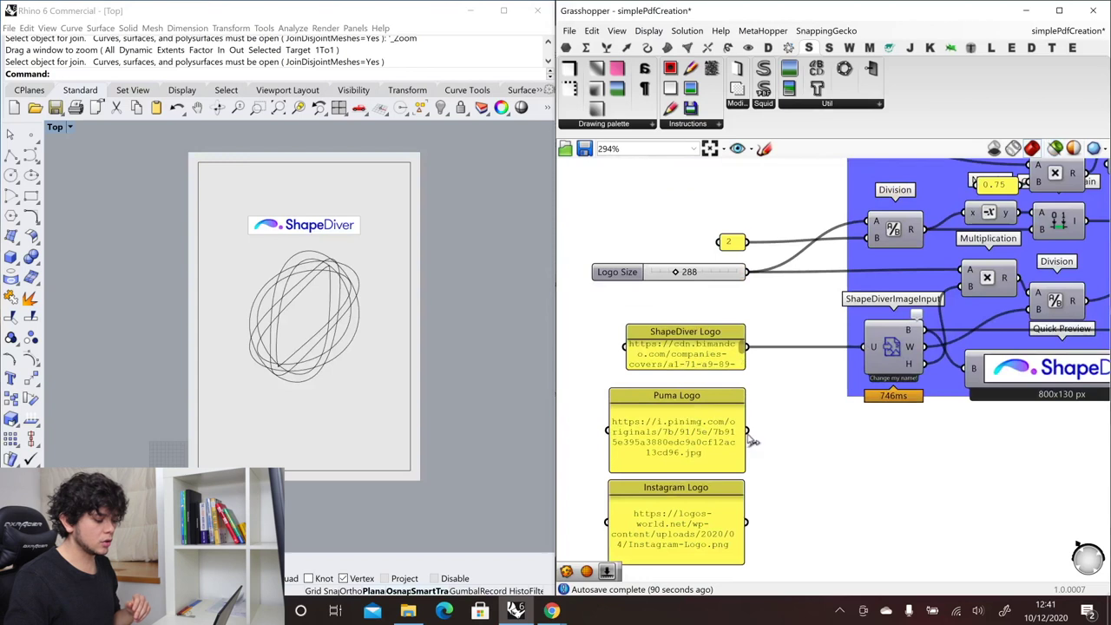
left_click_drag(820, 388, 870, 348)
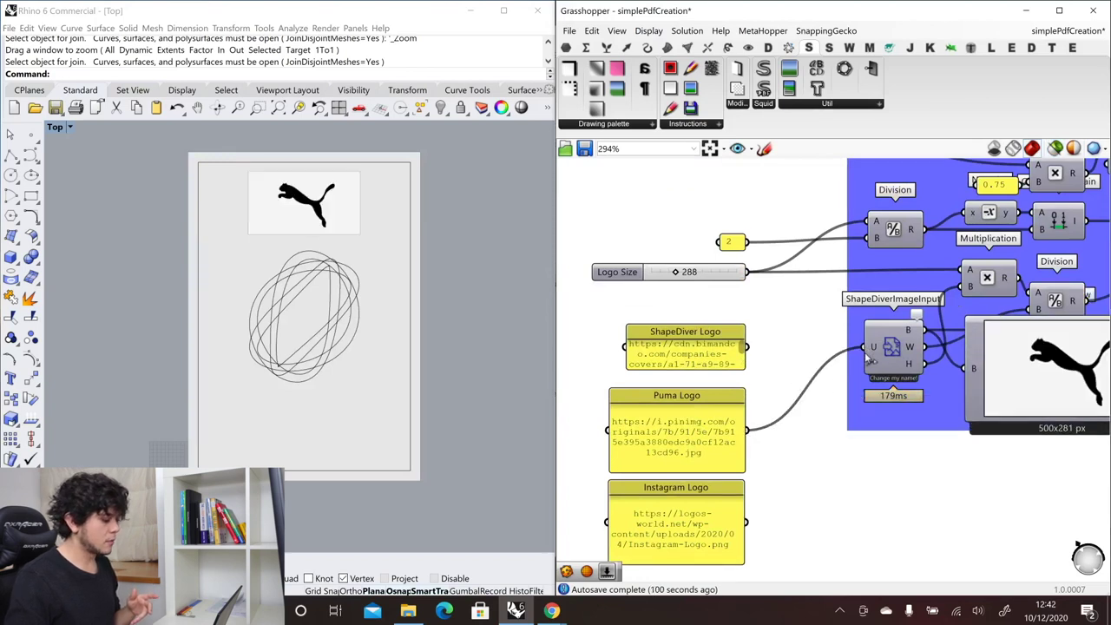
left_click_drag(746, 521, 872, 347, "shift")
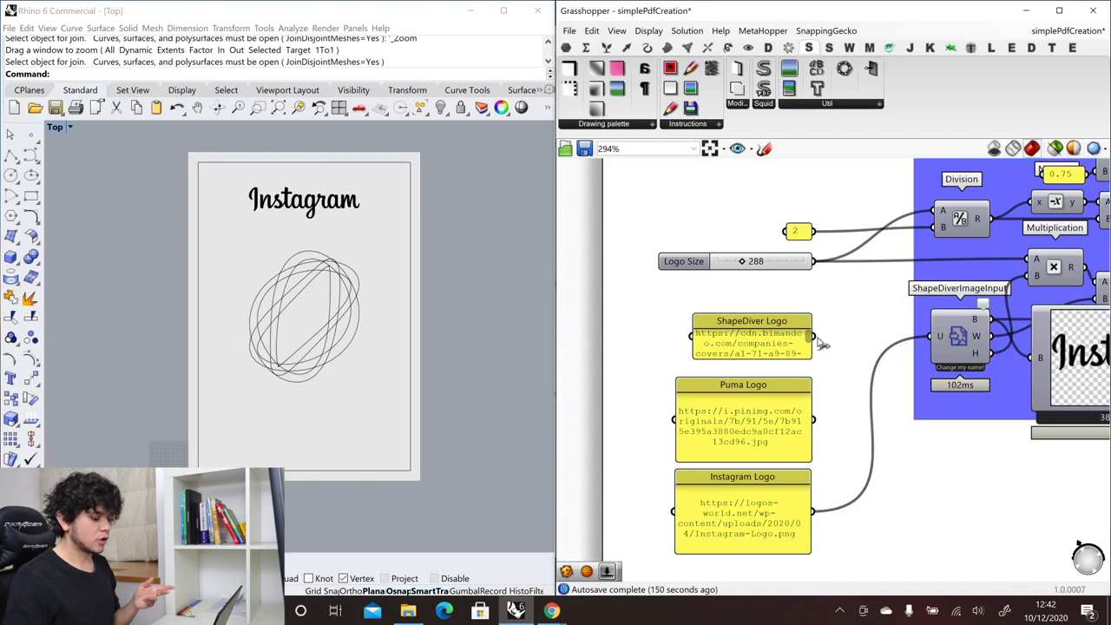
left_click_drag(816, 338, 939, 337, "shift")
- Follow the Ring Brep through the Drawing group and preview the Make2D and Make2D Parallel View components
scroll(811, 473, "down", 5)
scroll(736, 295, "up", 5)
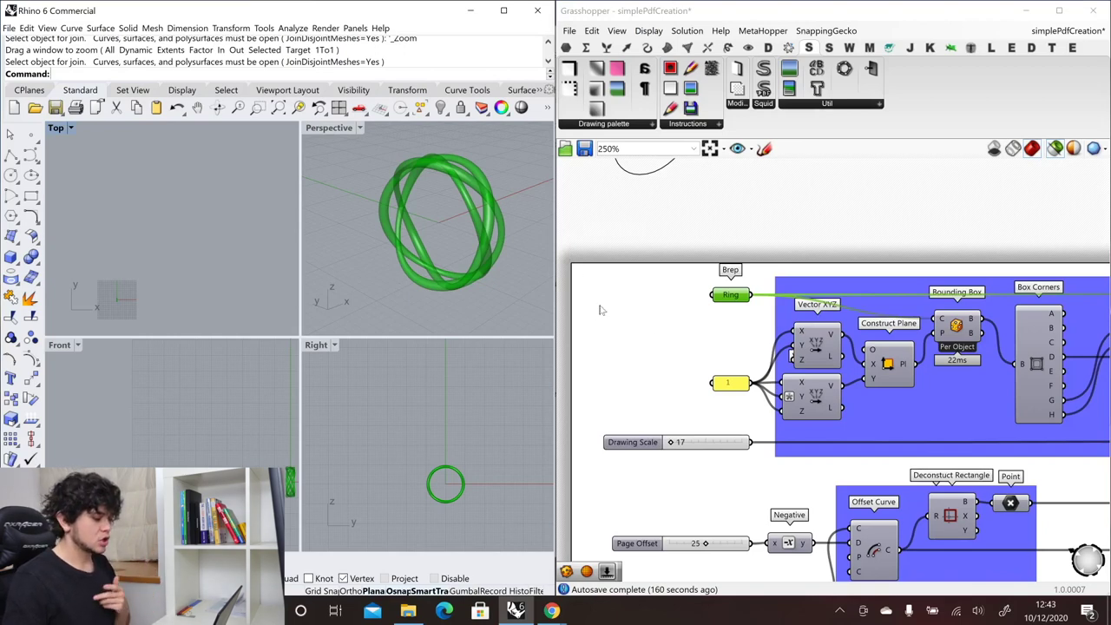
scroll(608, 315, "down", 3)
scroll(856, 303, "up", 3)
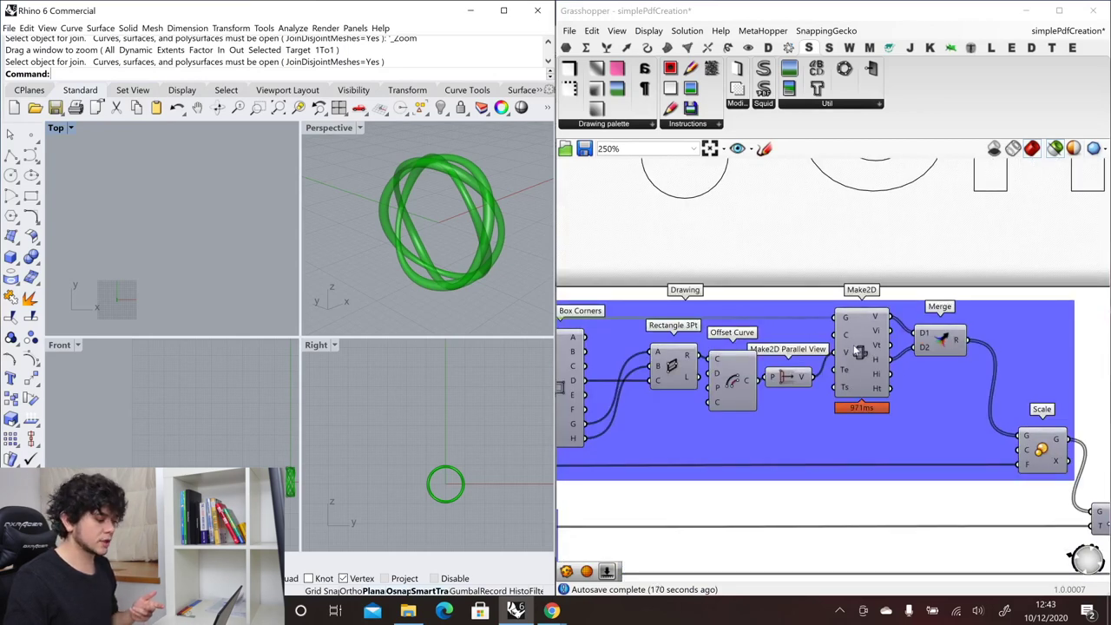
left_click(859, 352)
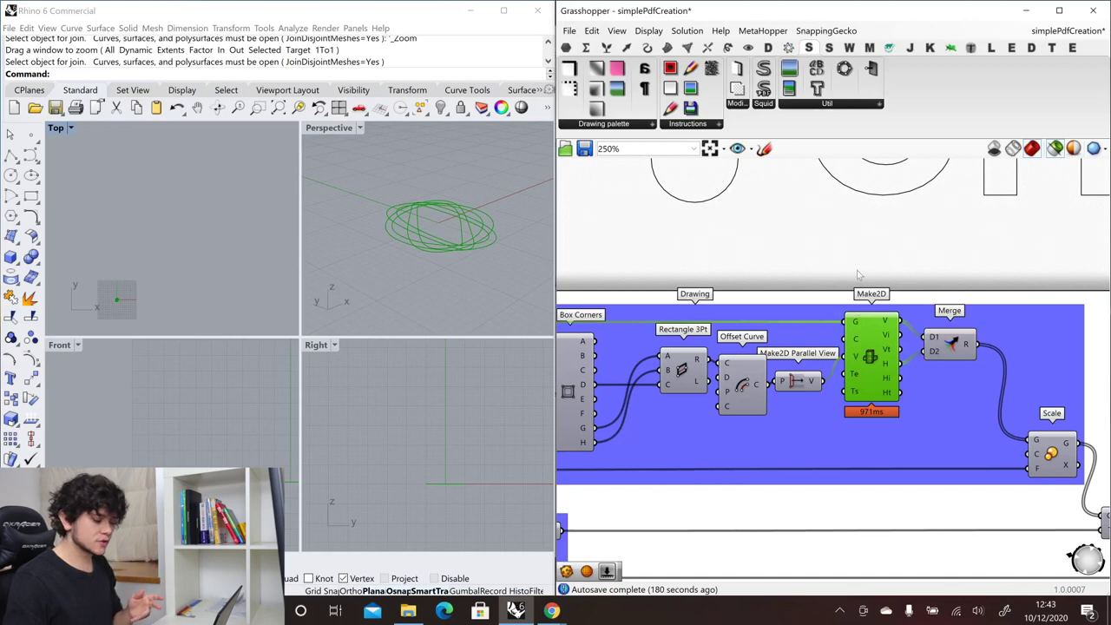
left_click(809, 384)
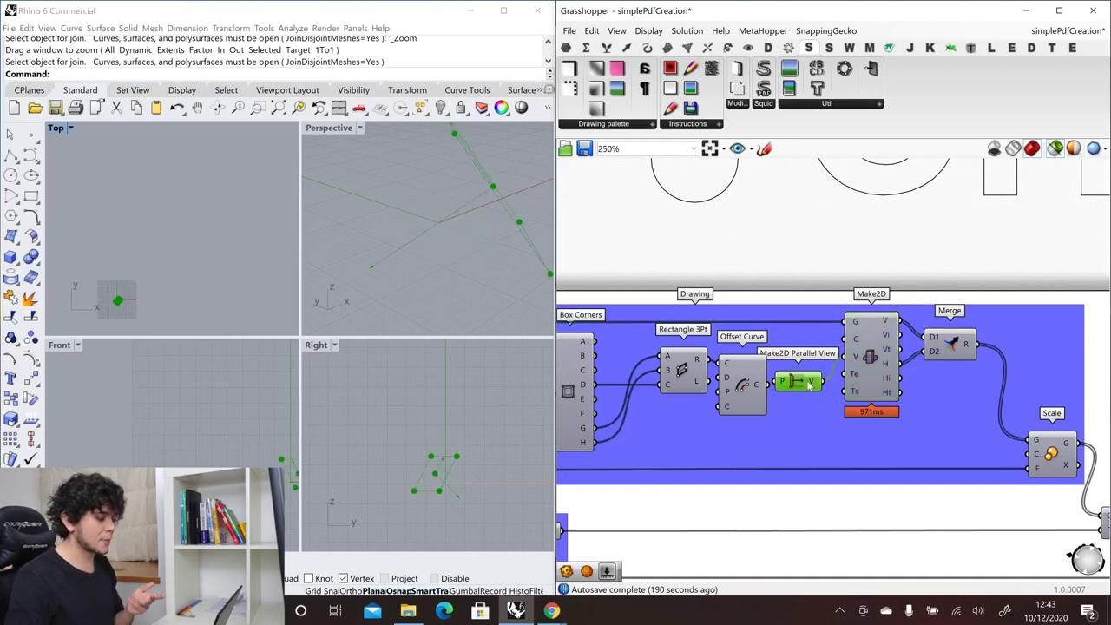
- Preview the Bounding Box, Make2D Parallel View and Make2D components of the Drawing group in the viewports
right_click_drag(965, 377, 691, 356)
left_click(694, 351)
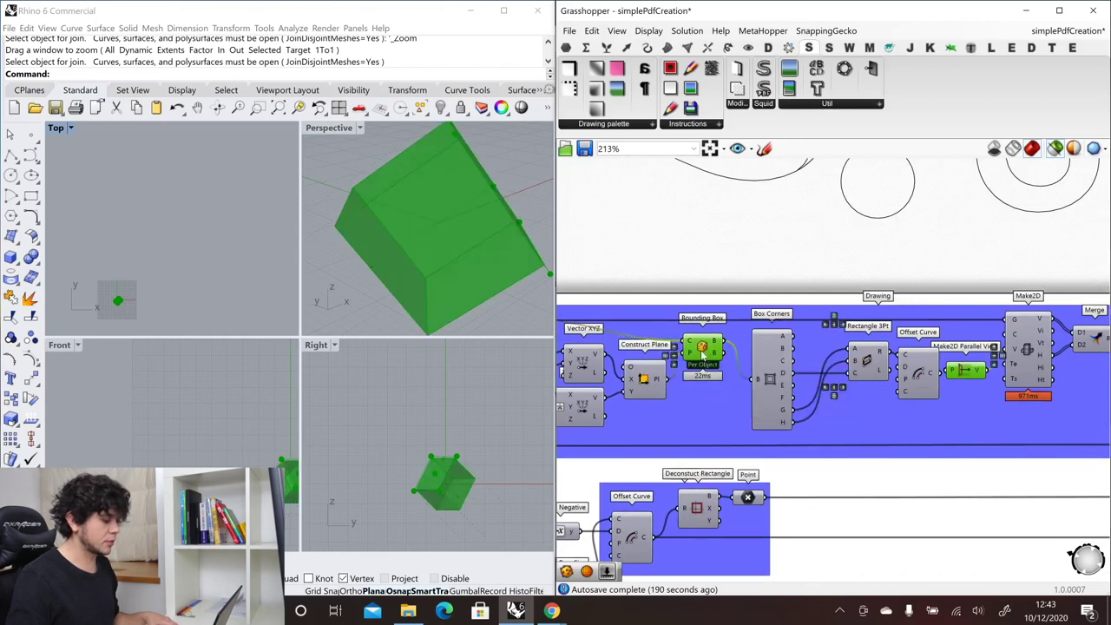
scroll(980, 350, "down", 1)
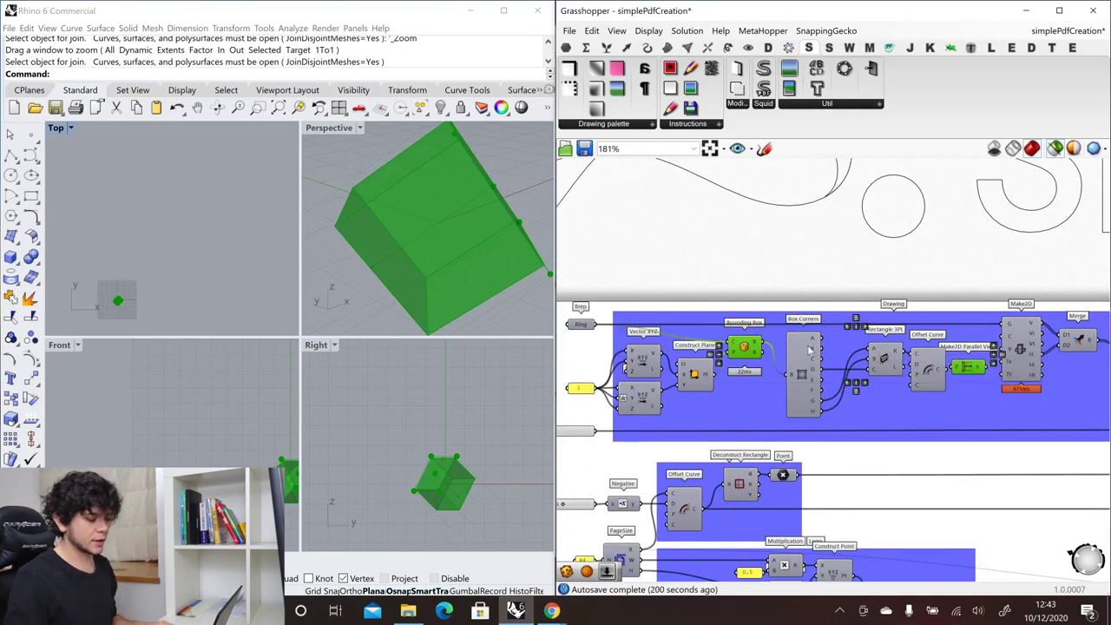
right_click_drag(880, 352, 876, 260)
scroll(876, 260, "up", 1)
left_click(874, 254)
left_click(833, 352)
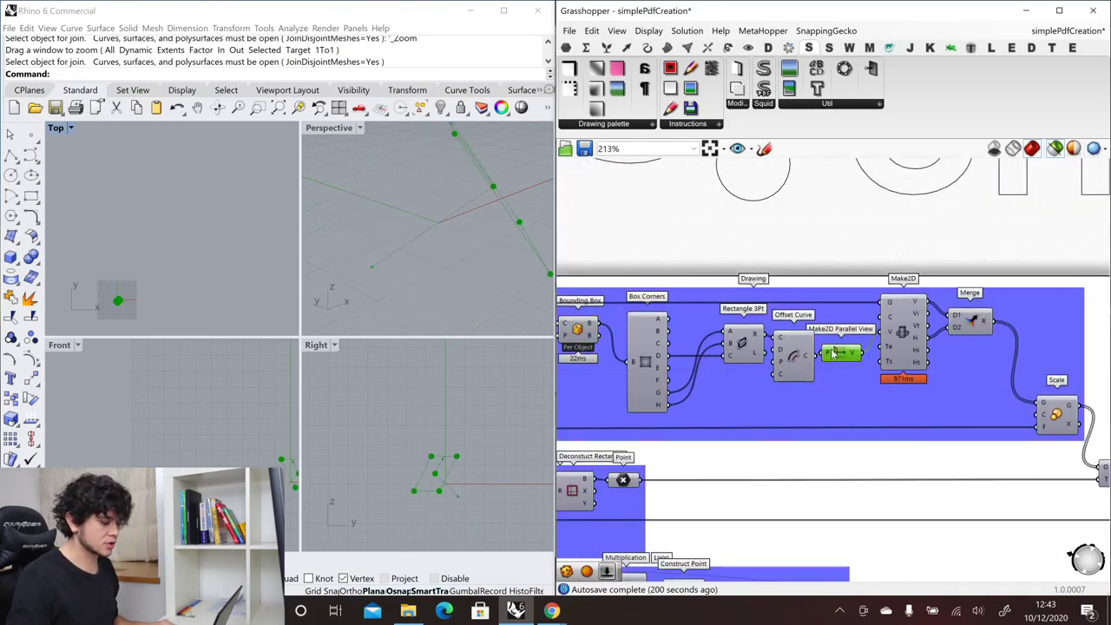
left_click(902, 335, "shift")
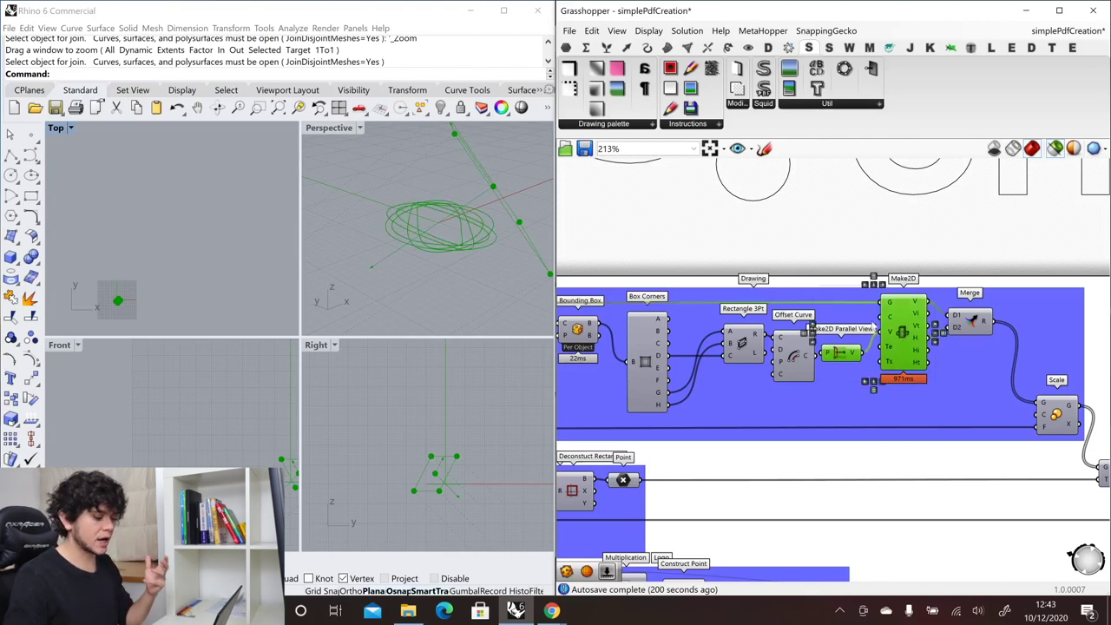
- Trace the drawing instructions through the Merge component into the Squid and SquidPdf components
scroll(876, 328, "down", 2)
scroll(1041, 427, "up", 3)
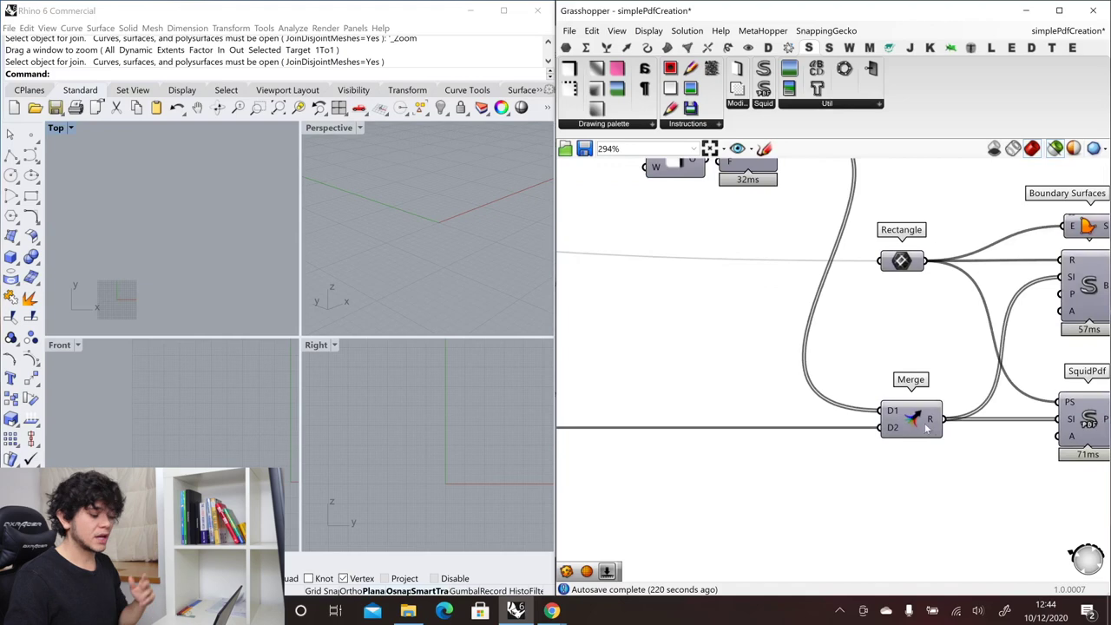
left_click_drag(862, 363, 911, 449)
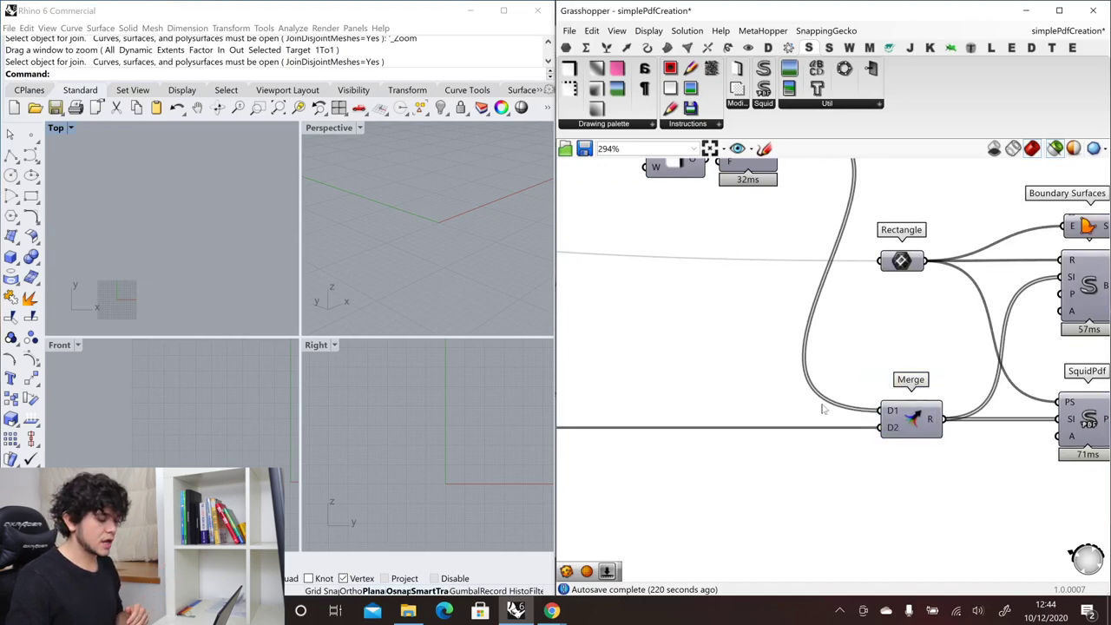
scroll(910, 449, "down", 3)
scroll(976, 521, "up", 5)
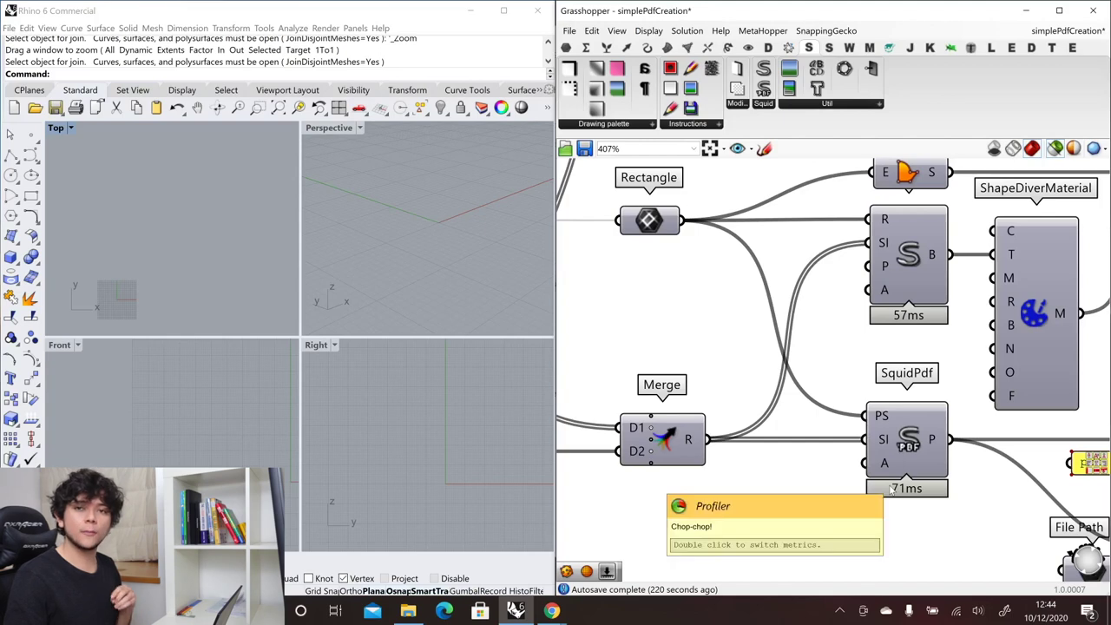
scroll(891, 489, "down", 3)
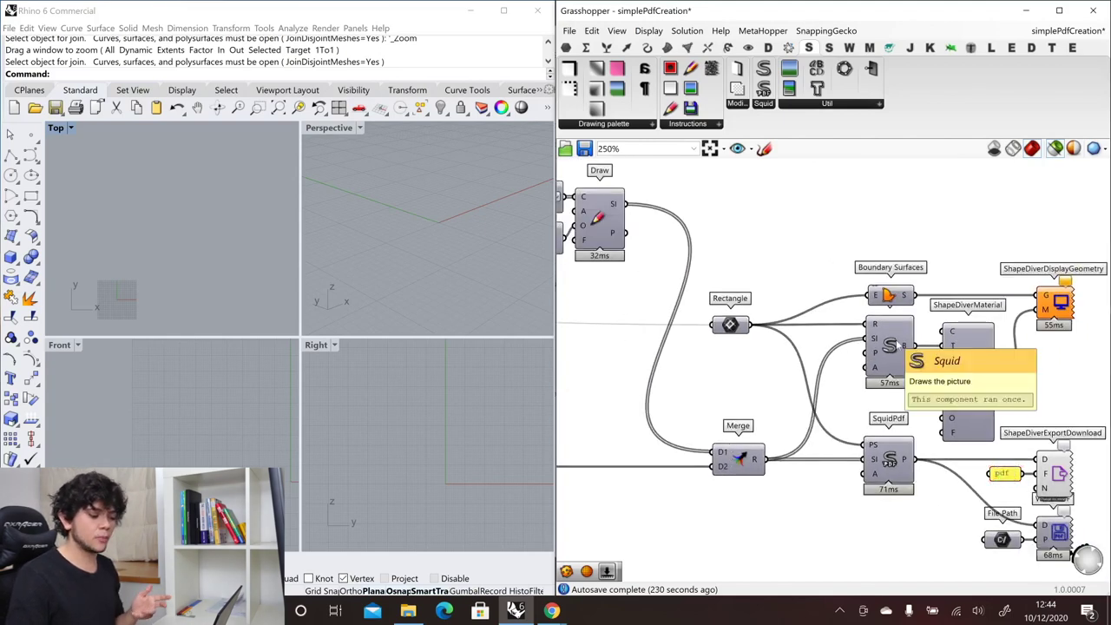
- Disable the selected-only preview so the whole page is displayed, and select the ShapeDiverExportDownload component fed by SquidPdf
left_click(1054, 150)
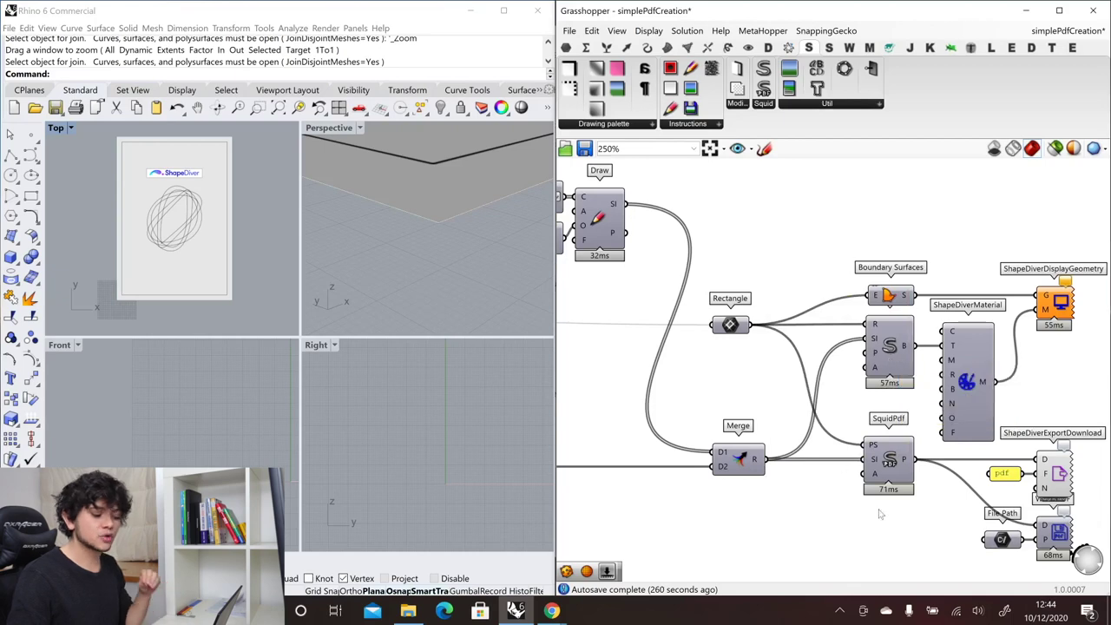
scroll(976, 417, "up", 2)
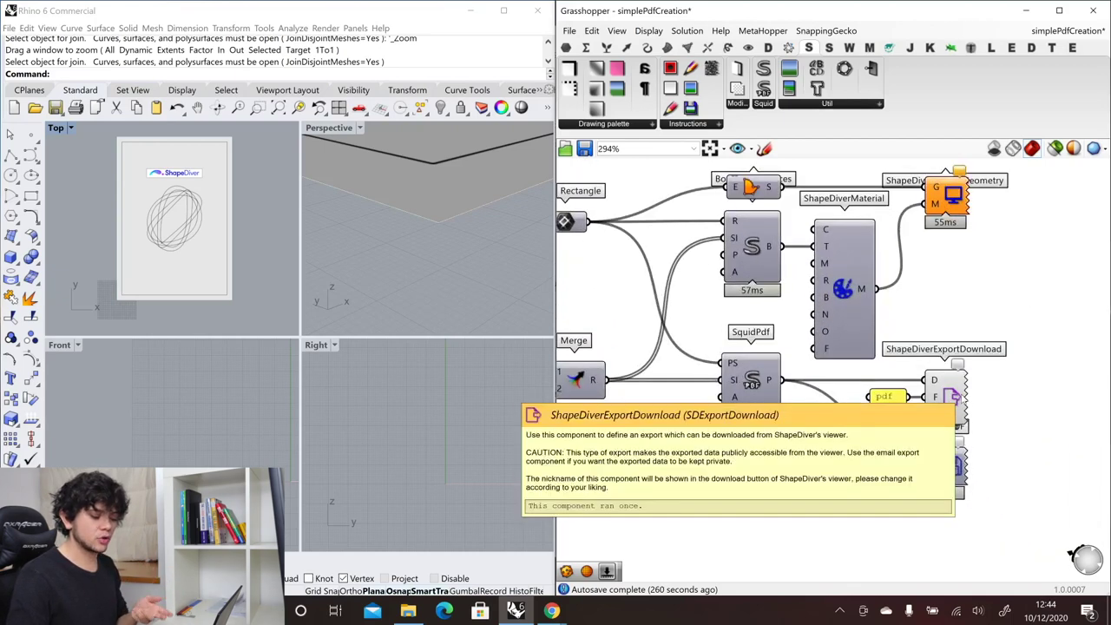
left_click(960, 398)
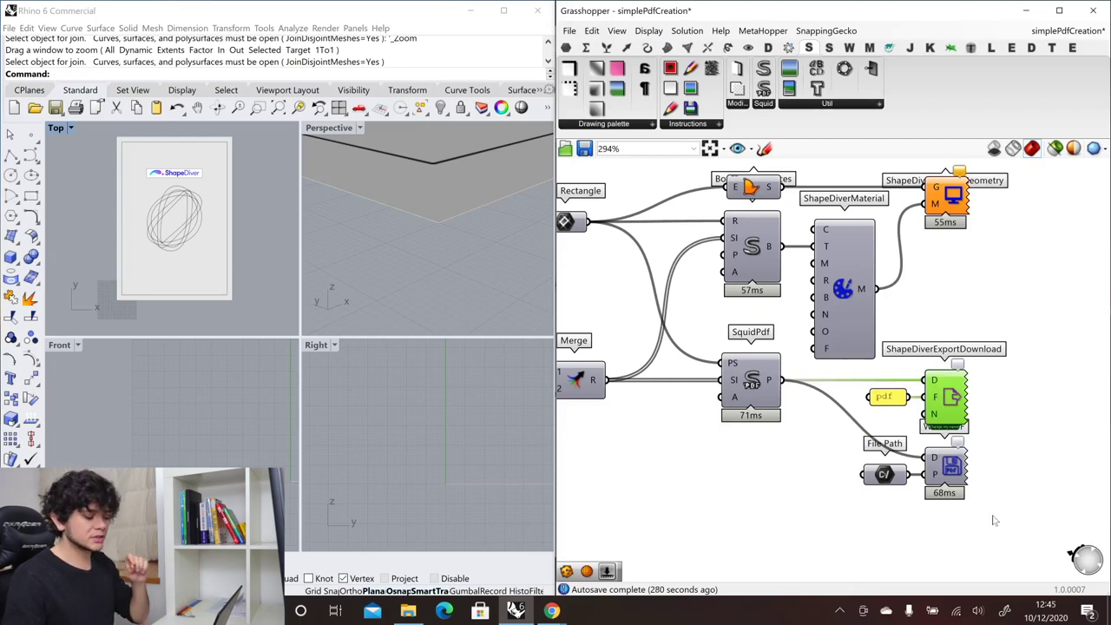
- Move File Path and Write PDF down, clear of ShapeDiverExportDownload, and show the ShapeDiver plugin's PDF component group
left_click_drag(972, 531, 847, 434)
left_click_drag(938, 473, 938, 497)
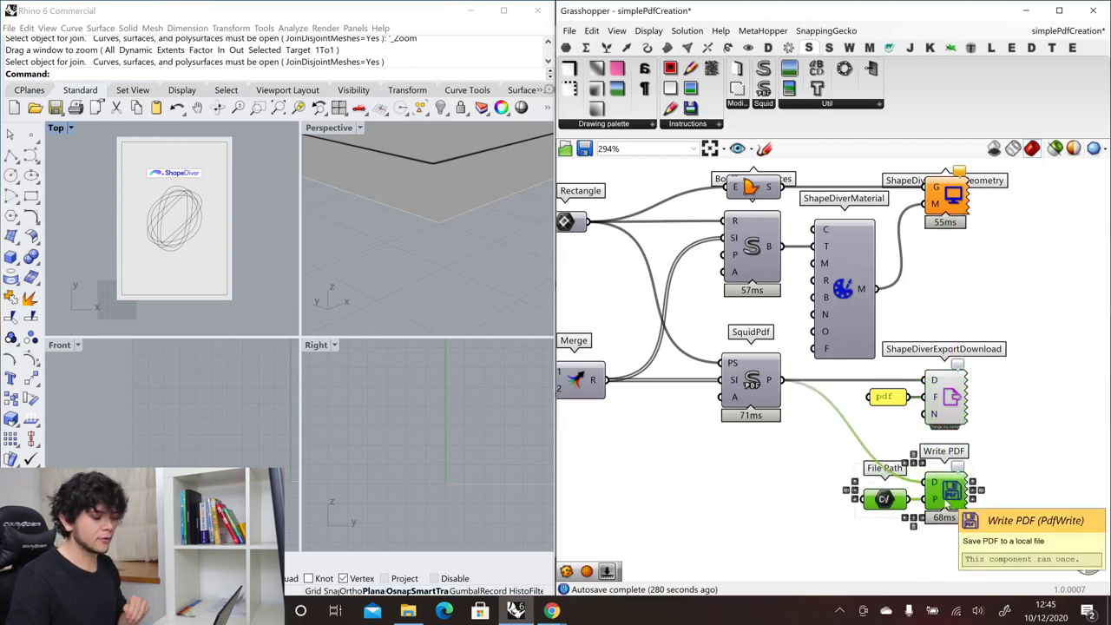
left_click(828, 48)
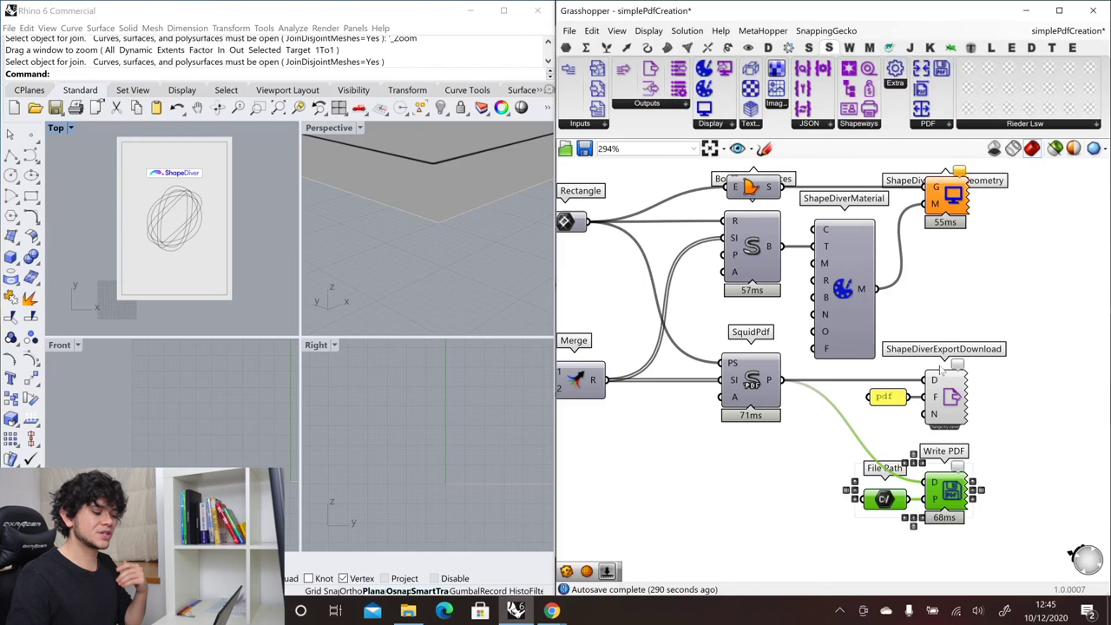
left_click(930, 126)
left_click(914, 553)
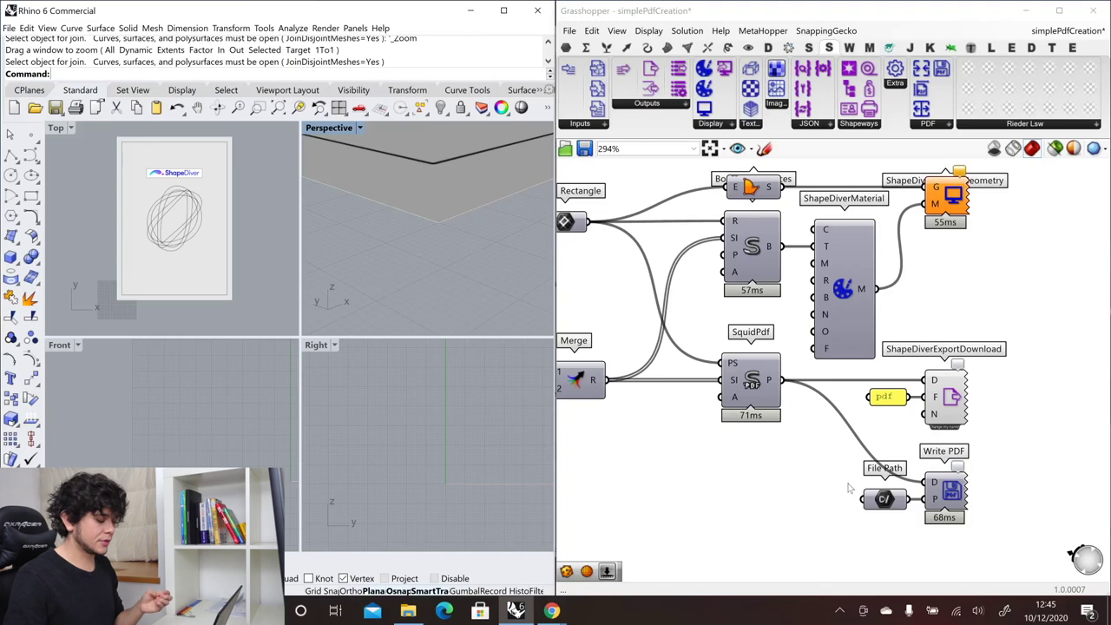
- Switch to File Explorer, view the exported test.pdf from the testPdf folder, and close it
left_click(408, 610)
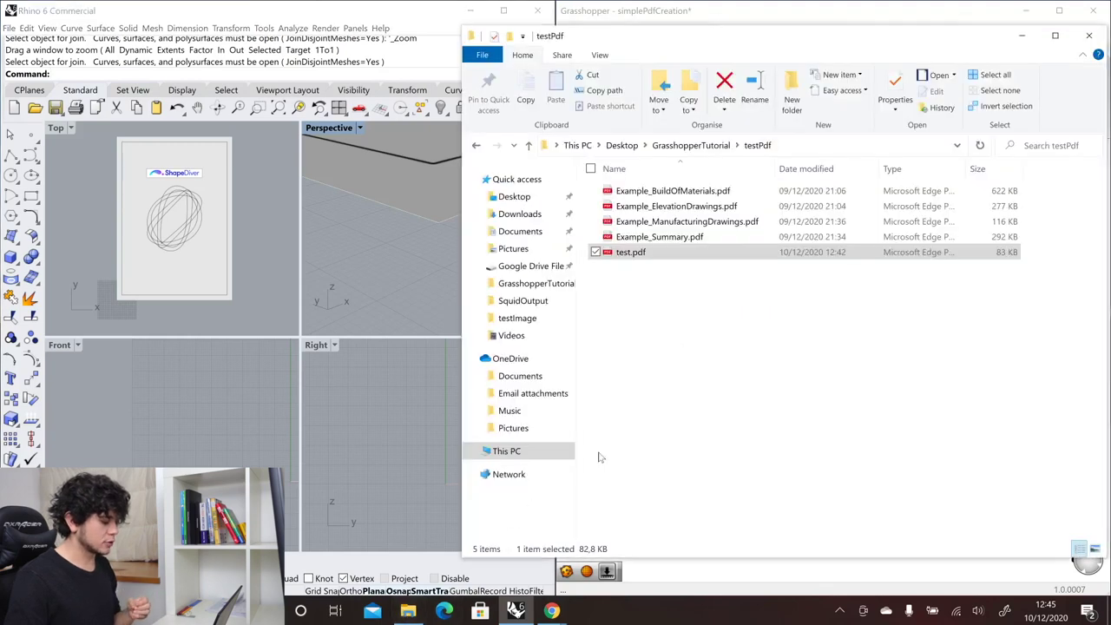
double_click(633, 258)
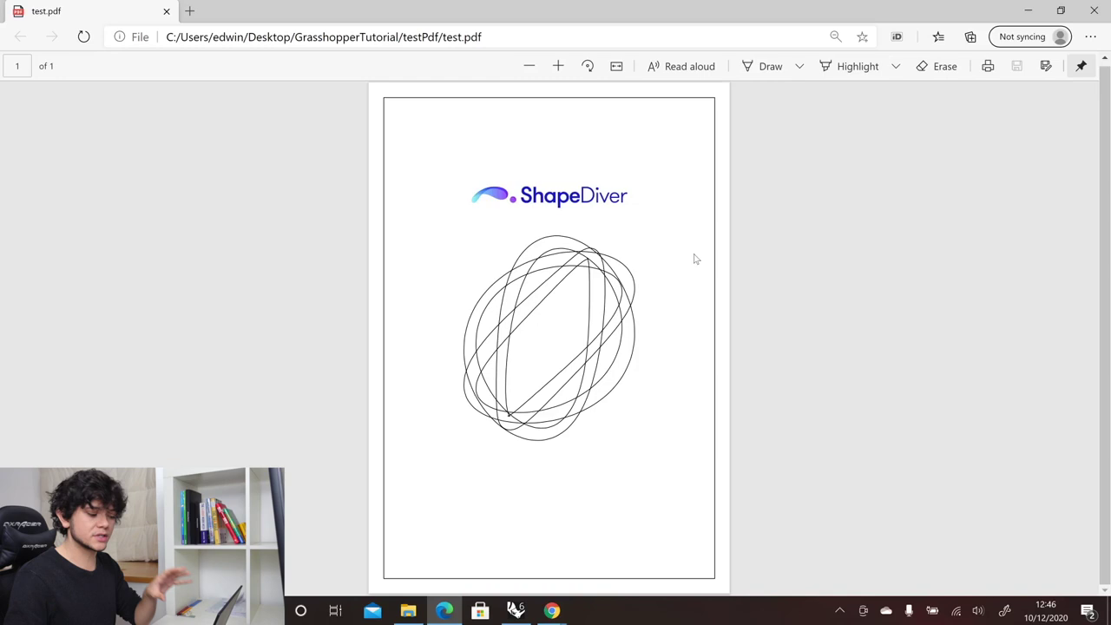
left_click(1093, 11)
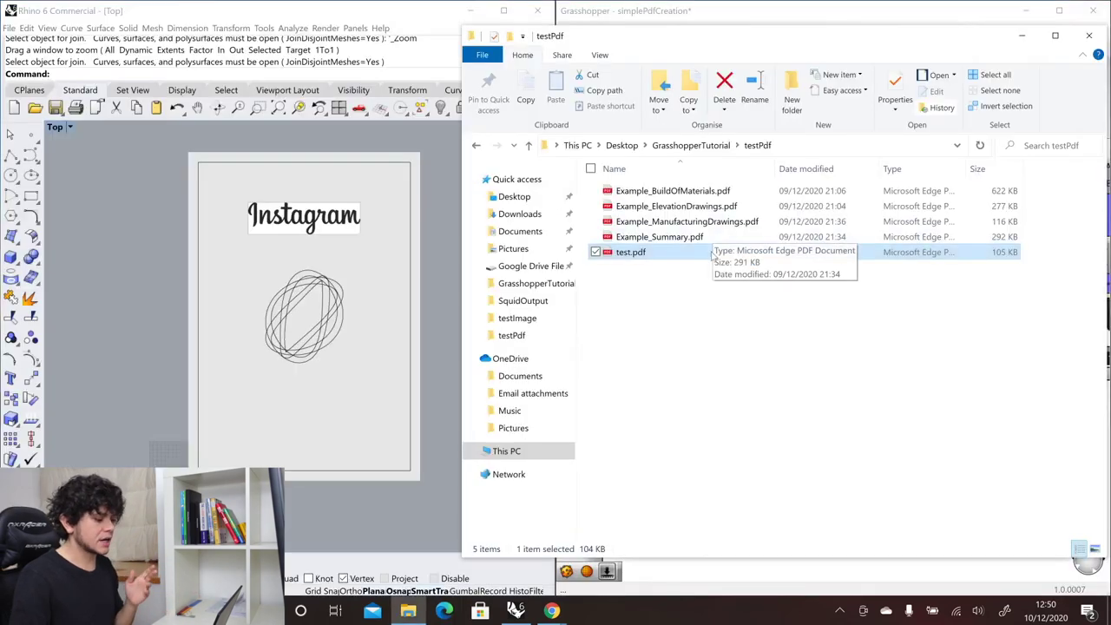
- View the example documents Example_BuildOfMaterials.pdf and Example_ManufacturingDrawings.pdf from the testPdf folder
left_click(715, 191)
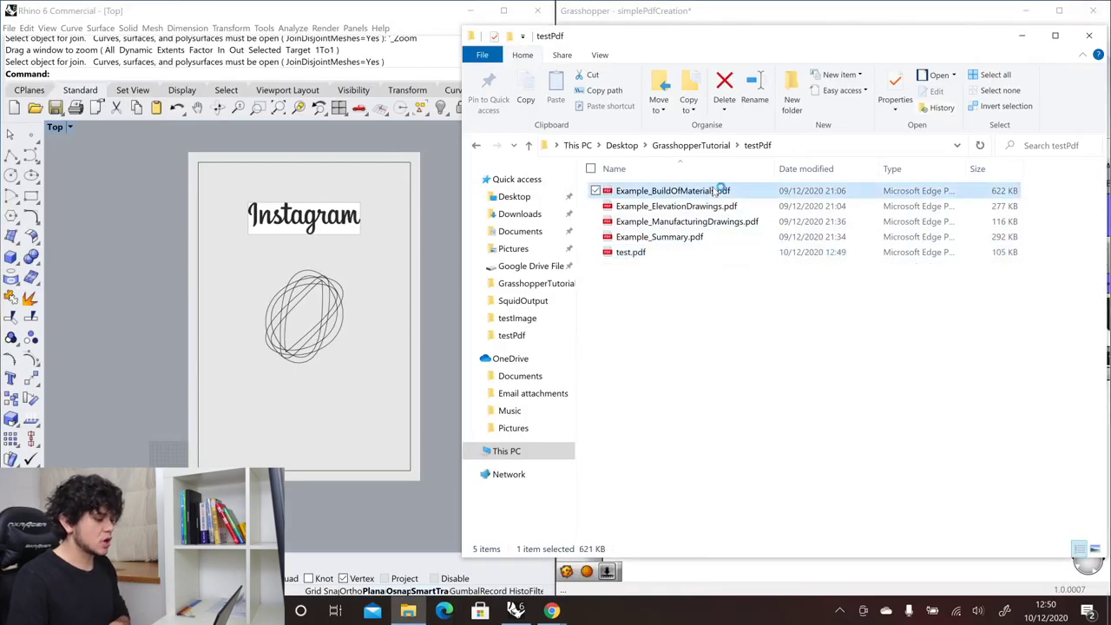
double_click(713, 190)
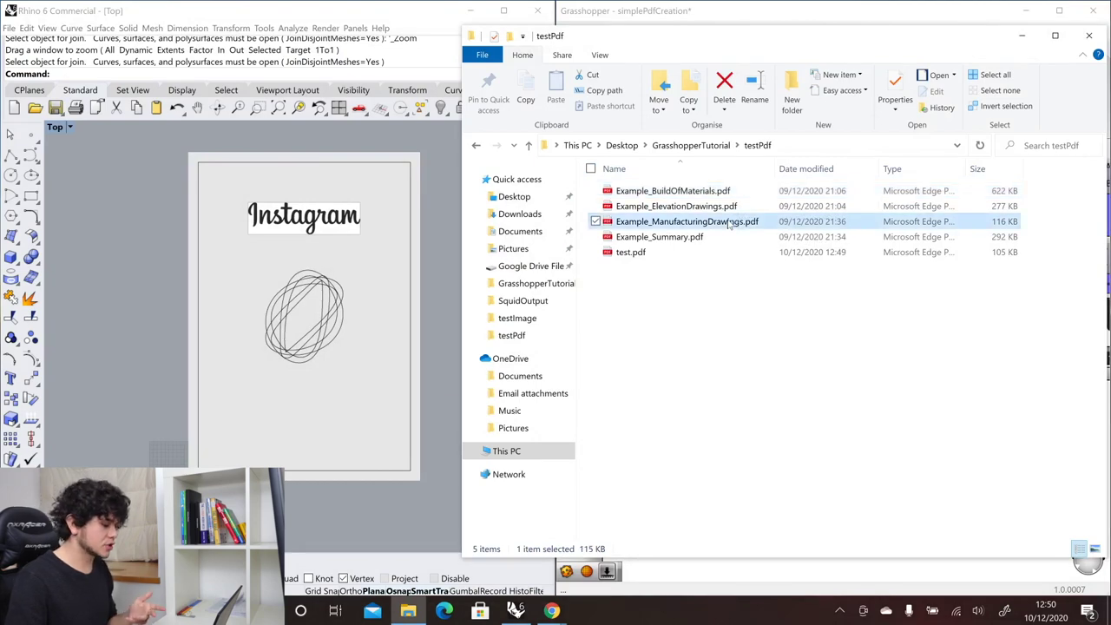
double_click(729, 223)
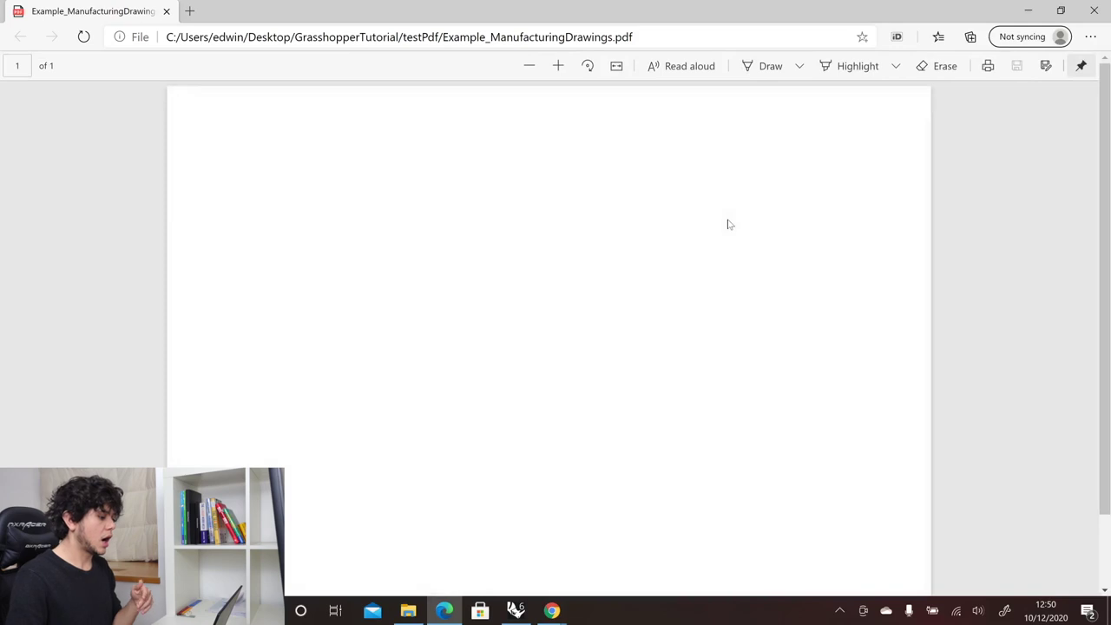
scroll(610, 226, "down", 2)
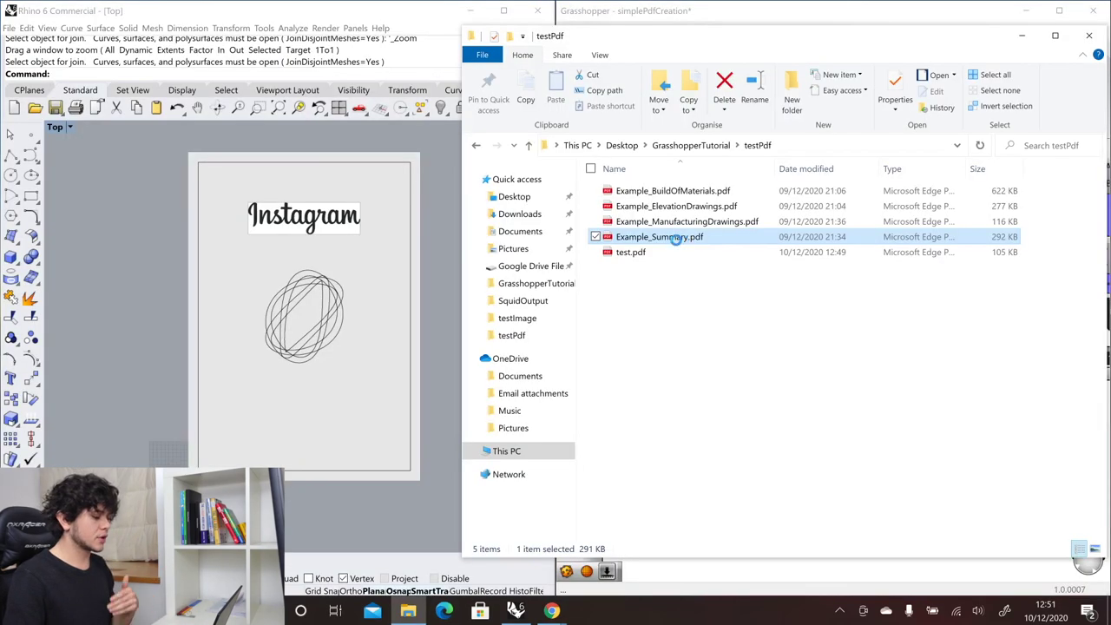
- Open Example_Summary.pdf and examine both pages, including the purchase details, dimensioned drawings, price table, totals and notes
double_click(675, 237)
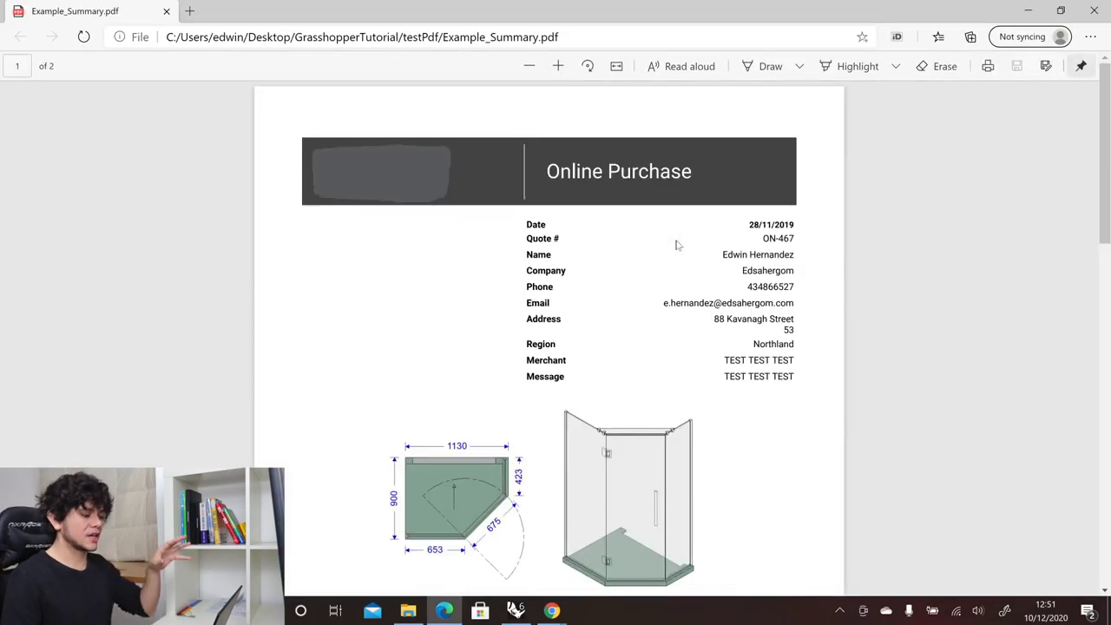
scroll(679, 246, "down", 3)
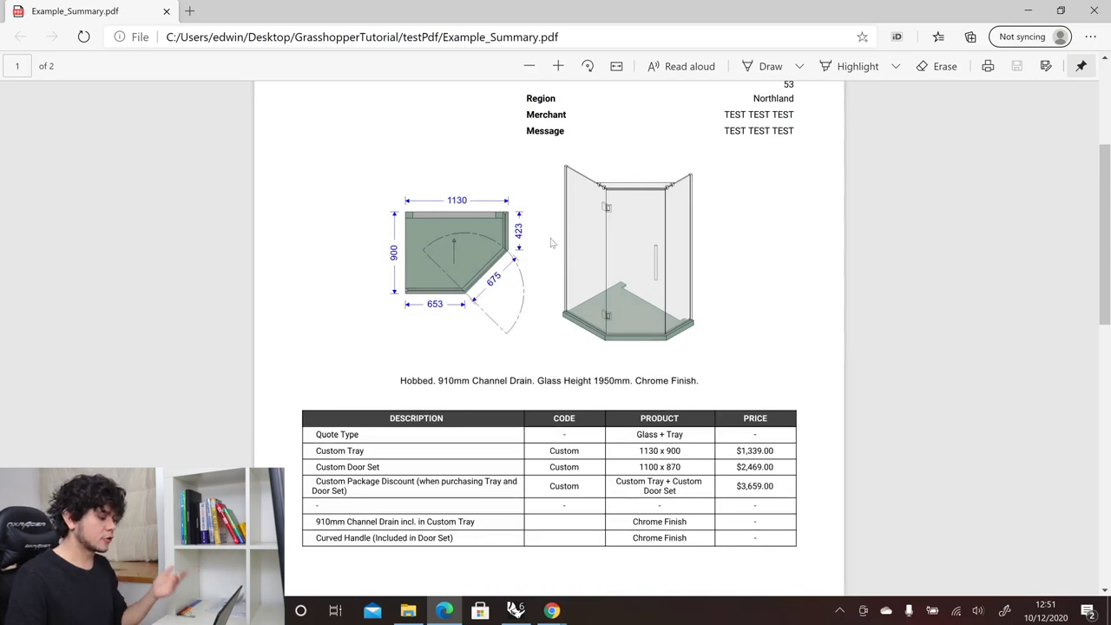
scroll(501, 246, "down", 2)
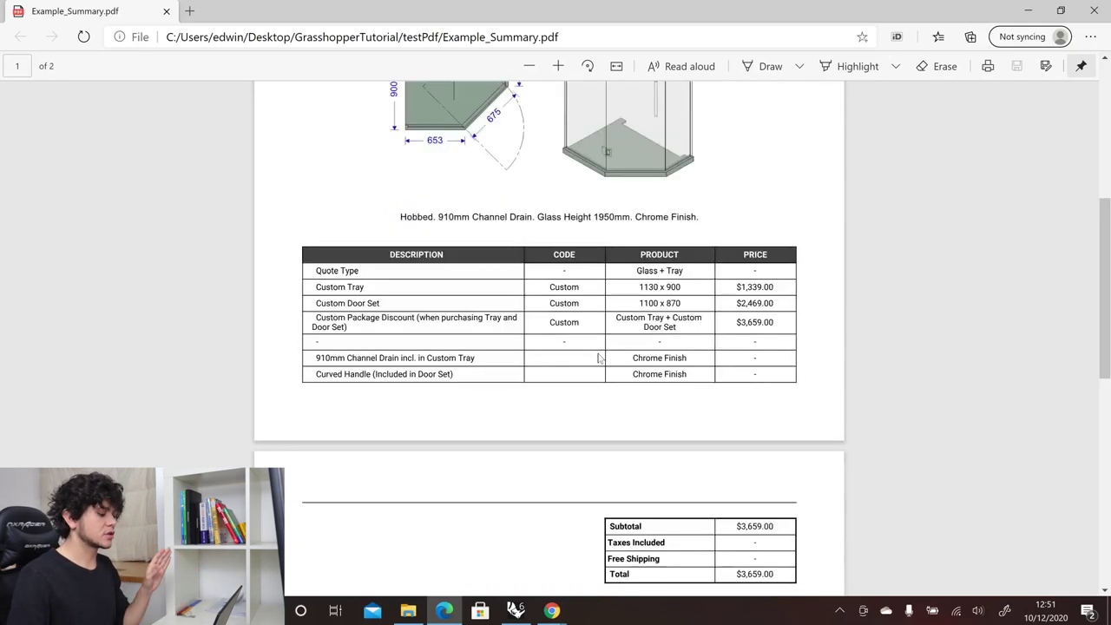
scroll(652, 426, "down", 2)
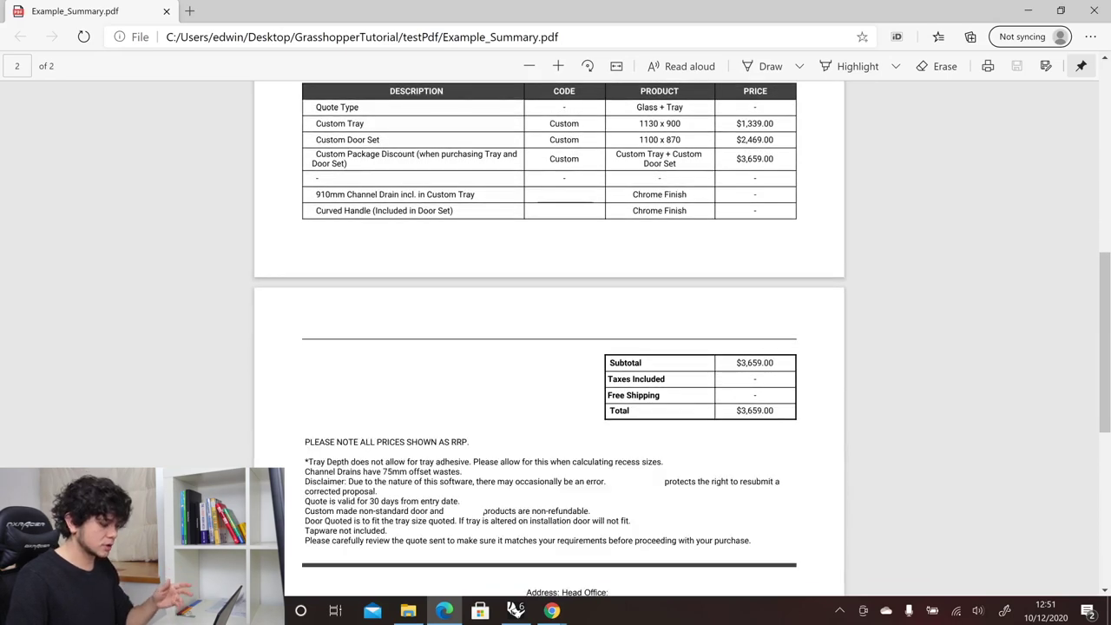
scroll(821, 333, "down", 1)
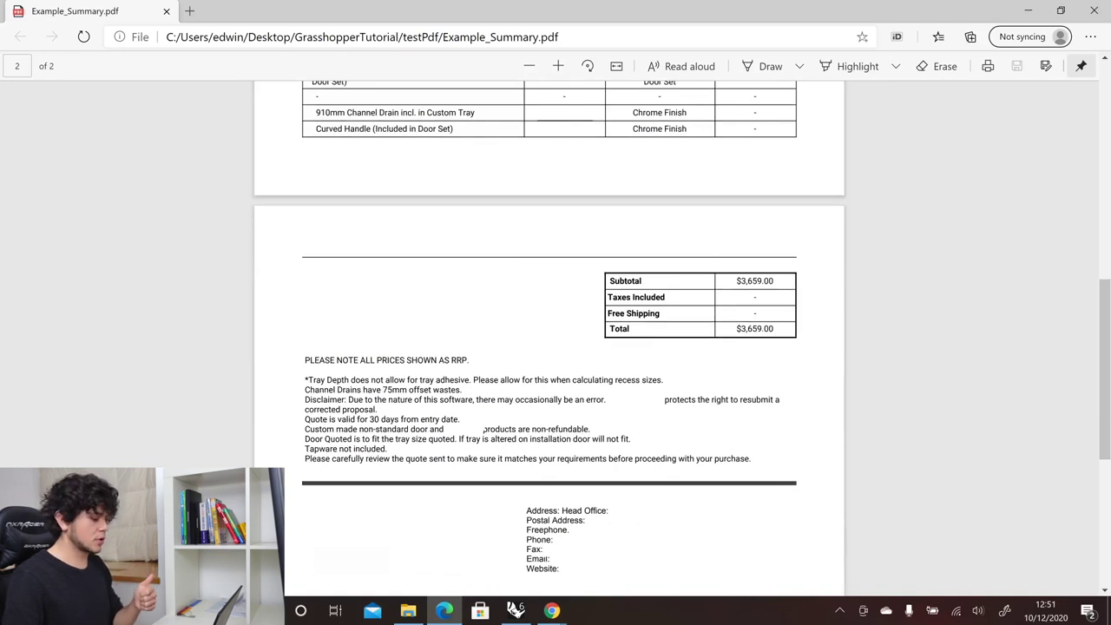
scroll(601, 403, "down", 1)
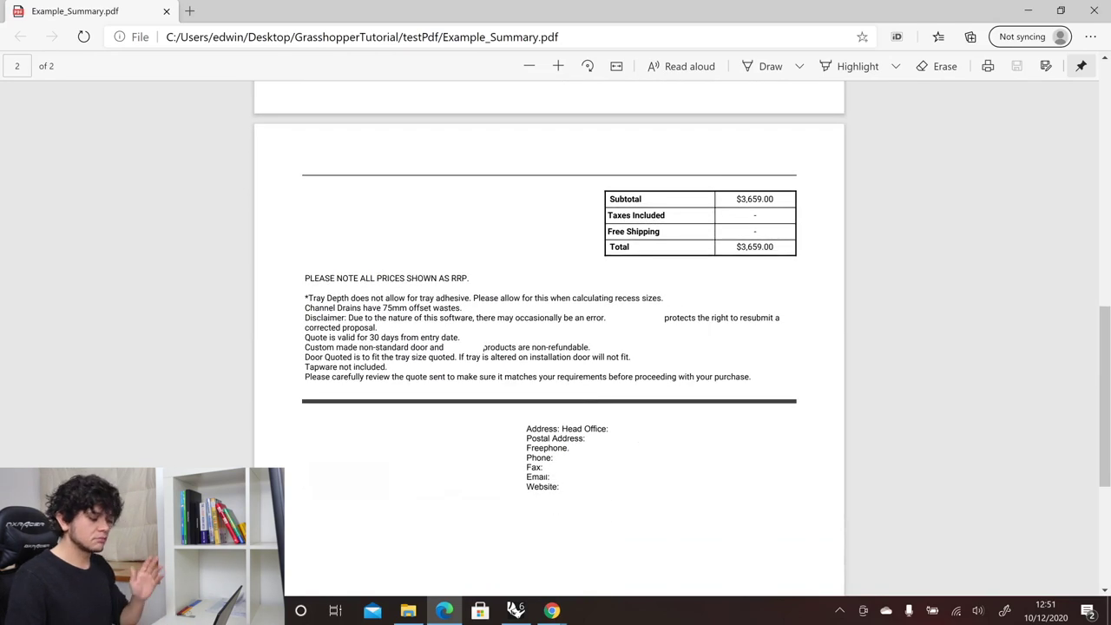
scroll(548, 339, "up", 15)
scroll(549, 338, "down", 10)
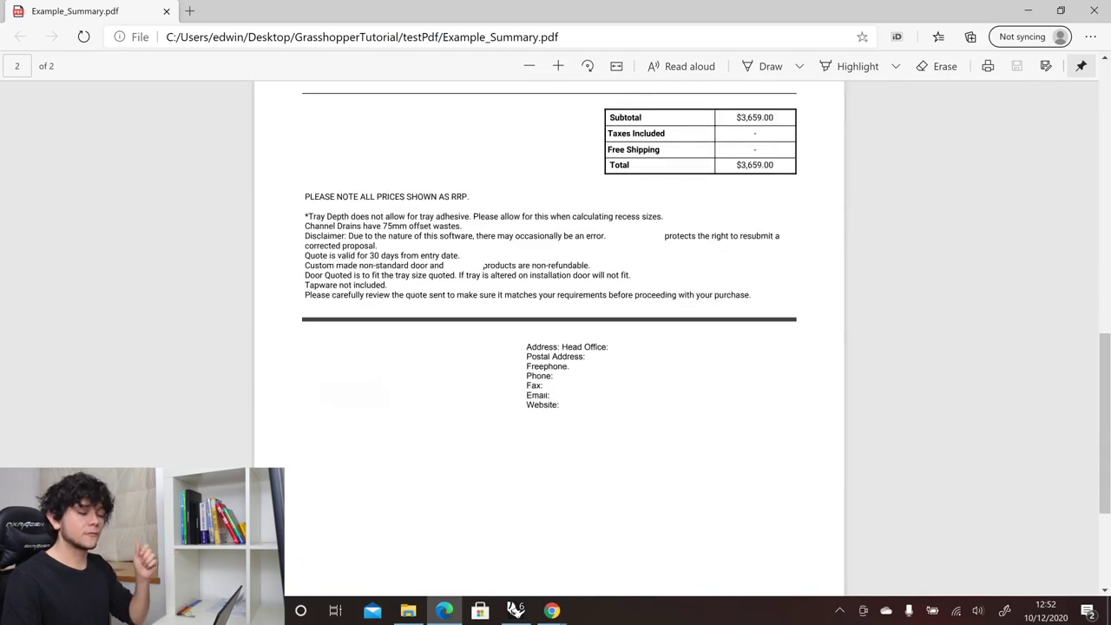
scroll(548, 339, "up", 8)
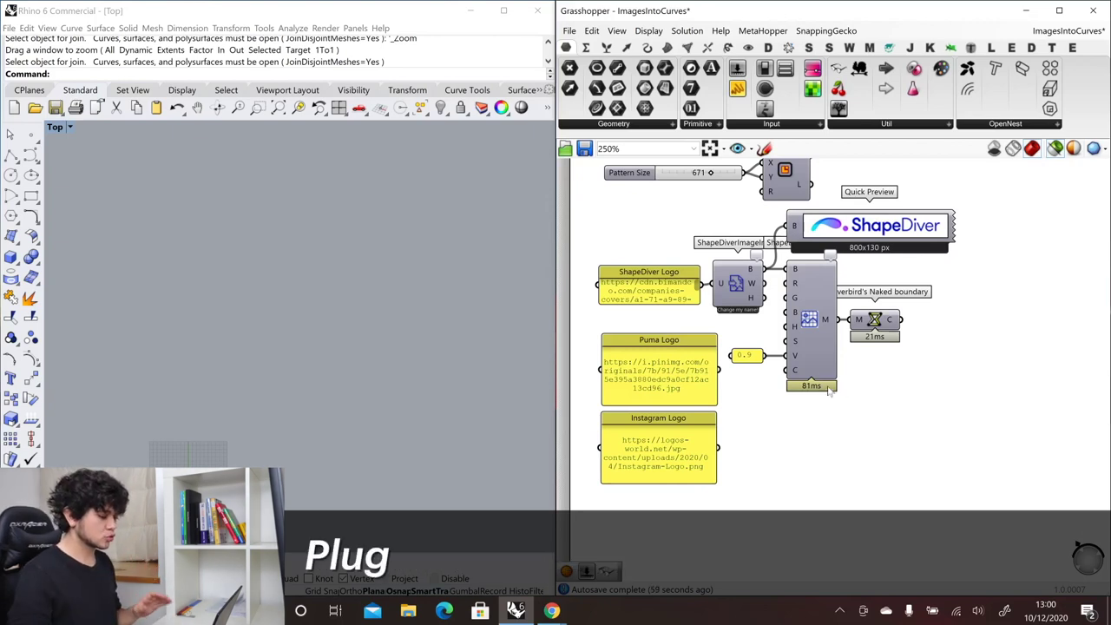
- In the ImagesIntoCurves definition, select ShapeDiverImageInput and inspect the colored mesh from ShapeDiverImageToMesh up close in the Top view
left_click_drag(673, 219, 775, 331)
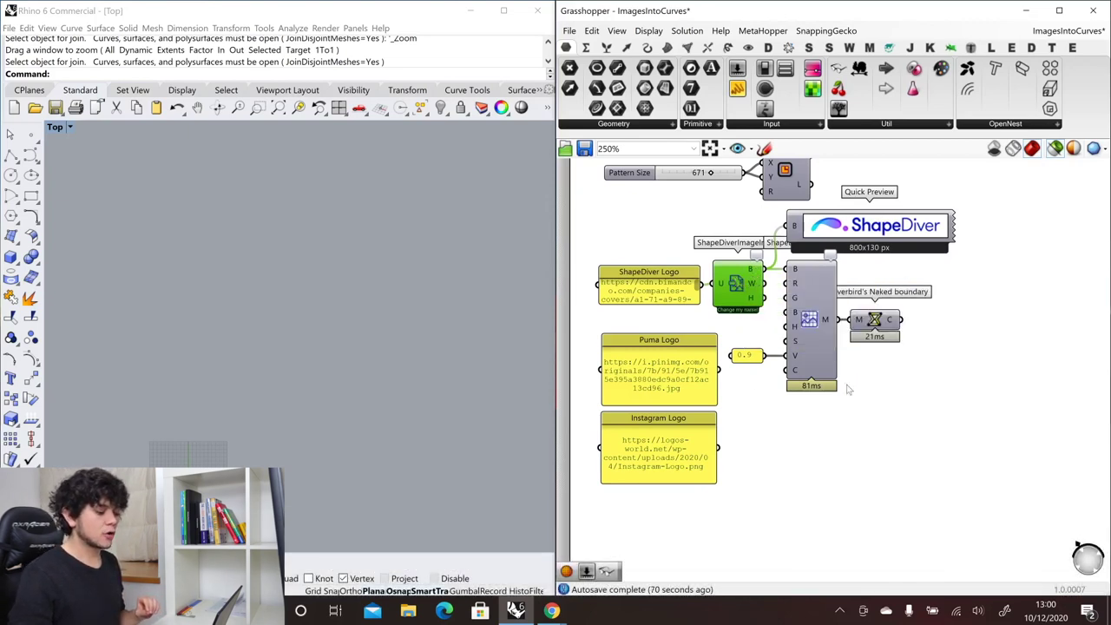
left_click(812, 325)
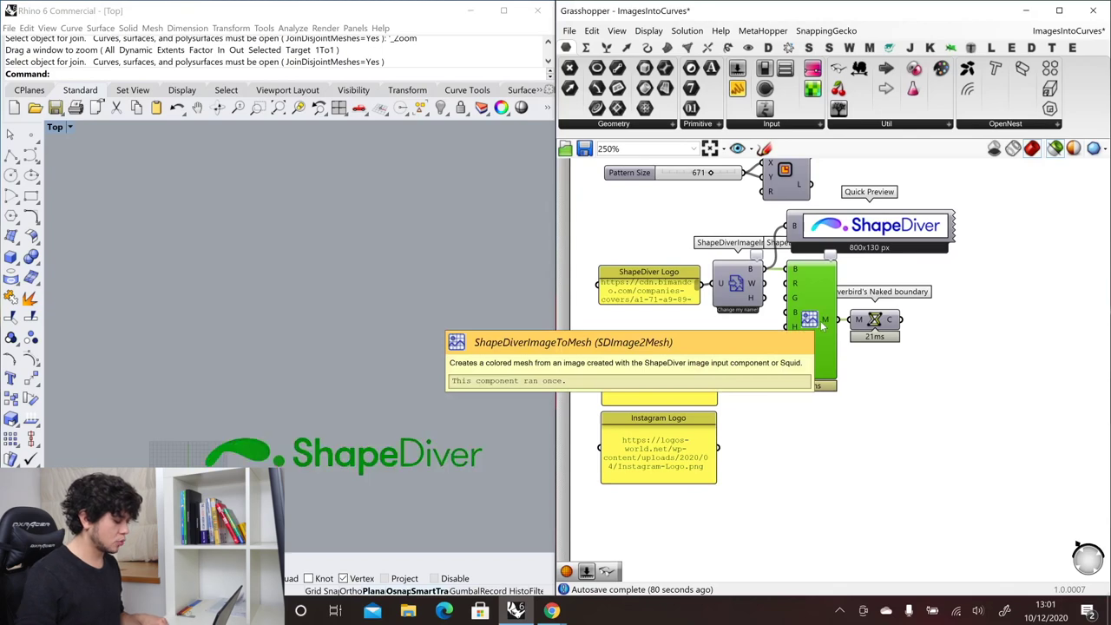
scroll(264, 454, "up", 10)
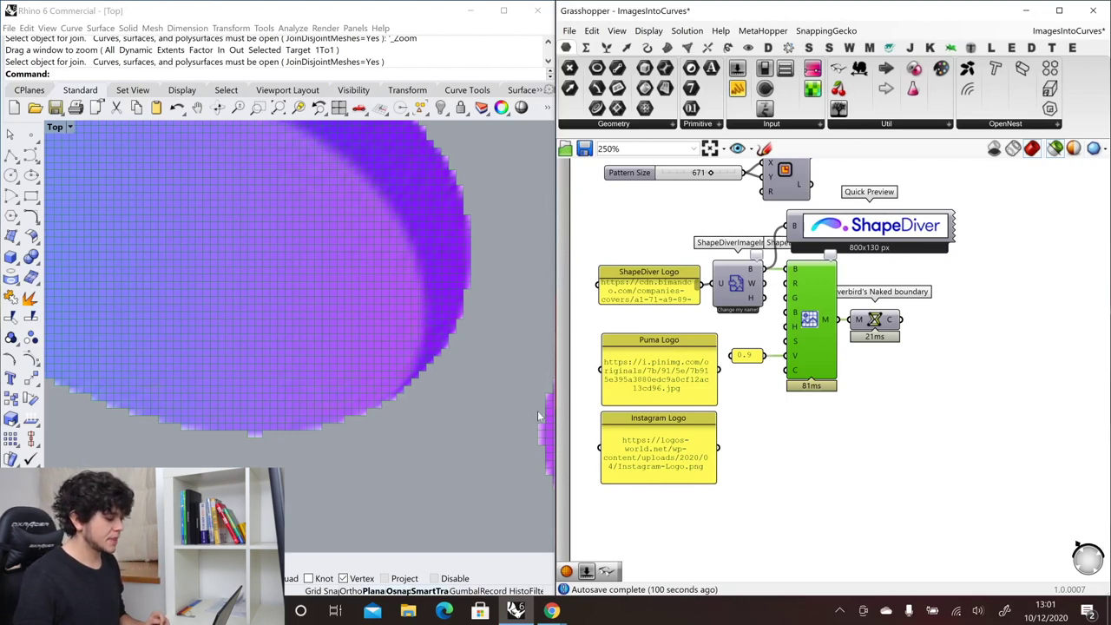
- Move Weaverbird's Naked boundary component away from ShapeDiverImageToMesh and inspect the logo outline curves it extracts
left_click_drag(875, 321, 899, 321)
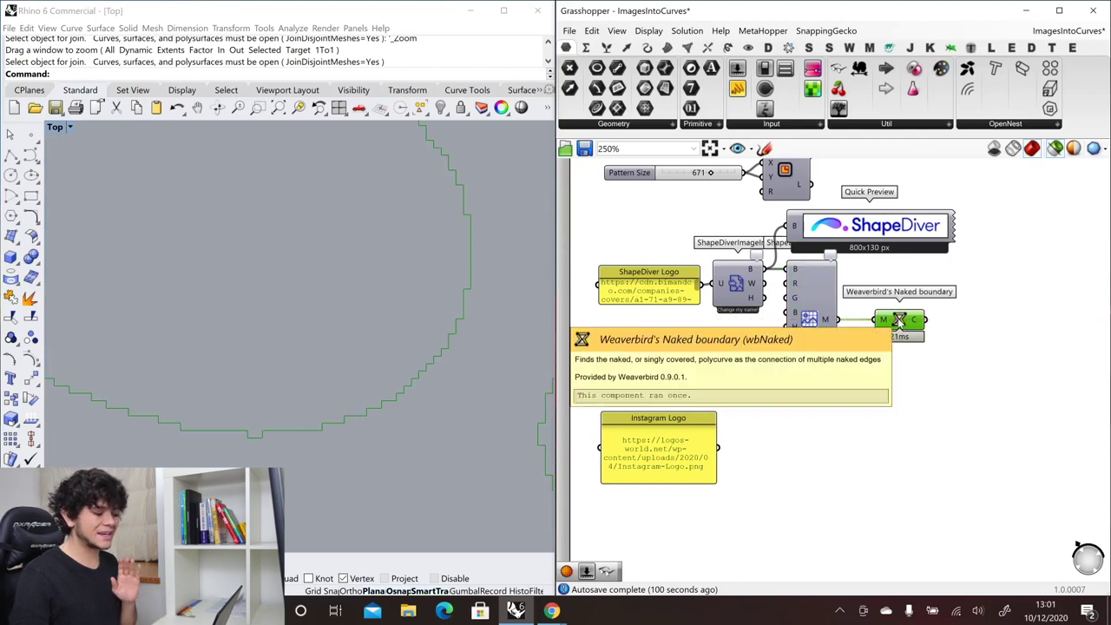
scroll(384, 387, "down", 5)
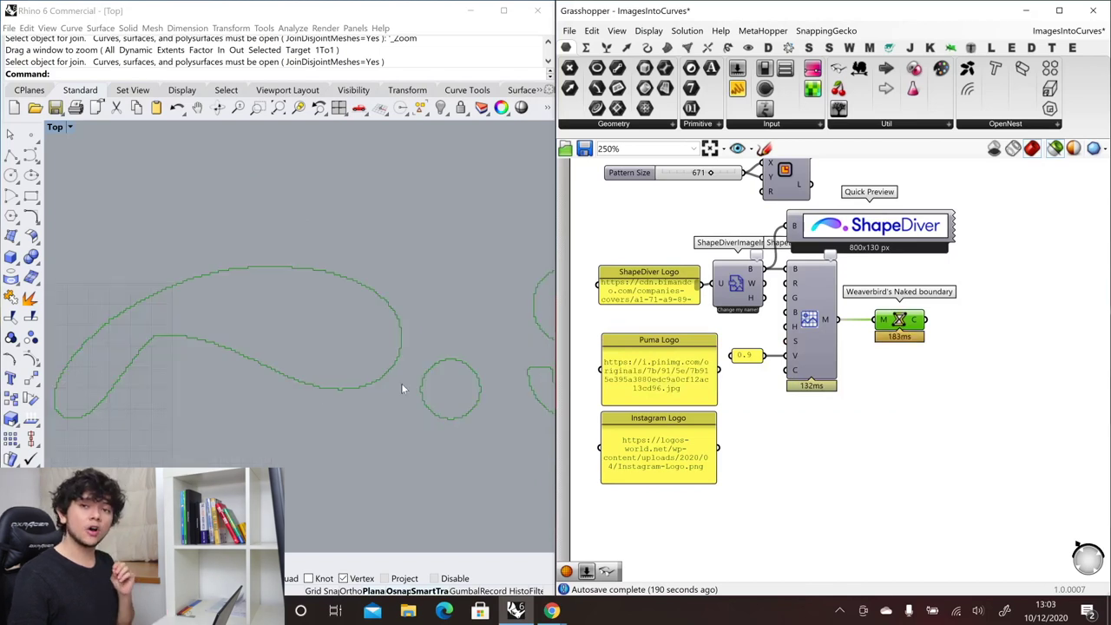
scroll(396, 384, "up", 6)
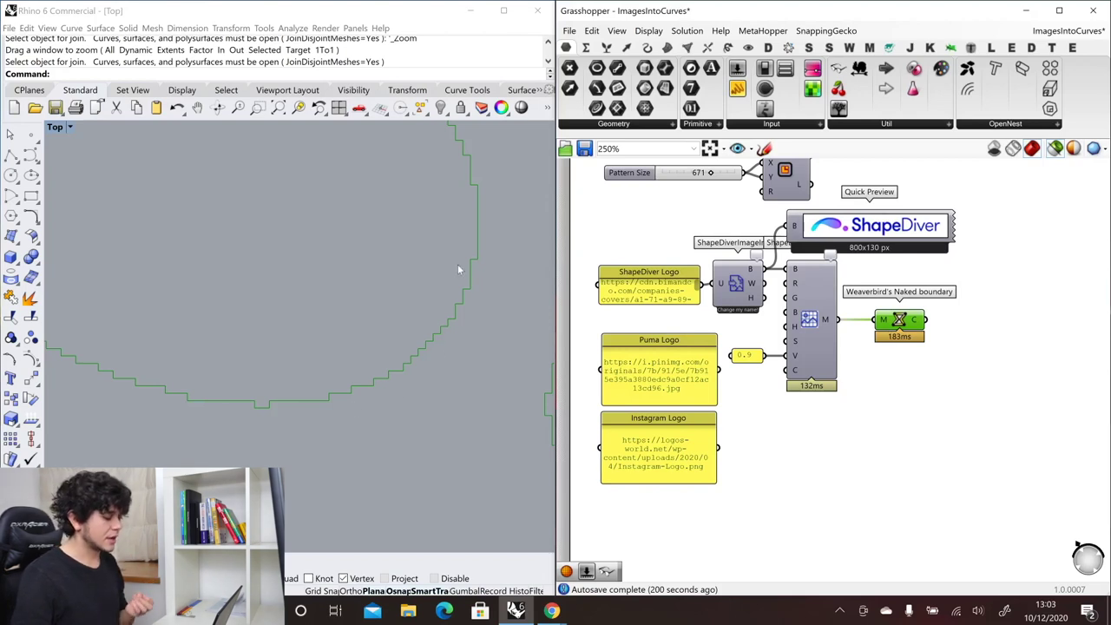
- Compare the colored ShapeDiverImageToMesh mesh with the Naked boundary outline, and locate the Rooster component in the definition
left_click(807, 321)
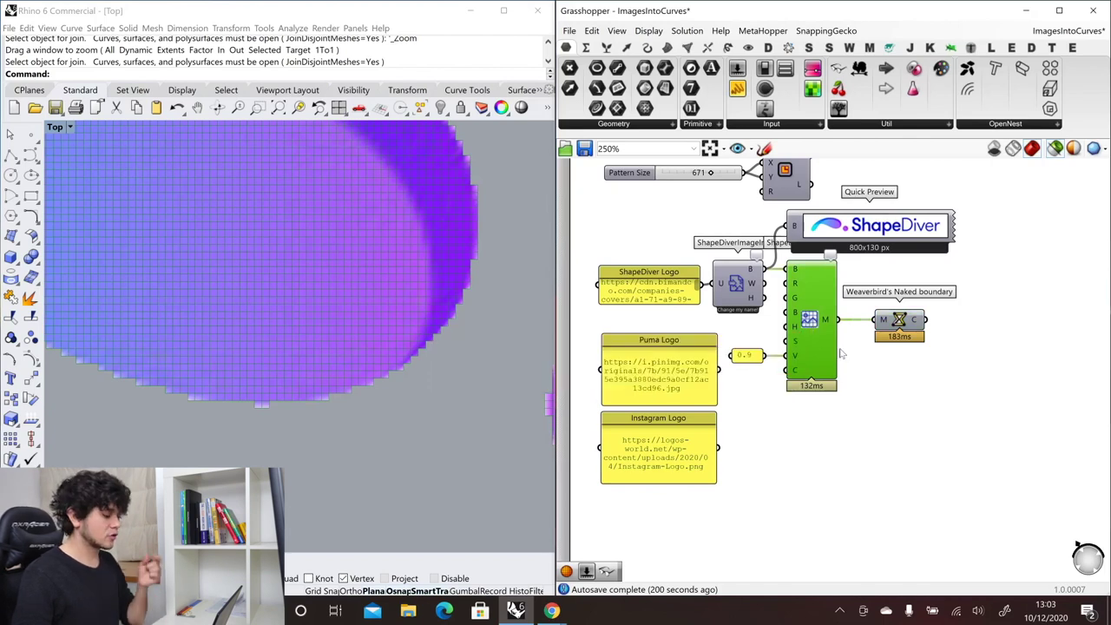
left_click(877, 404)
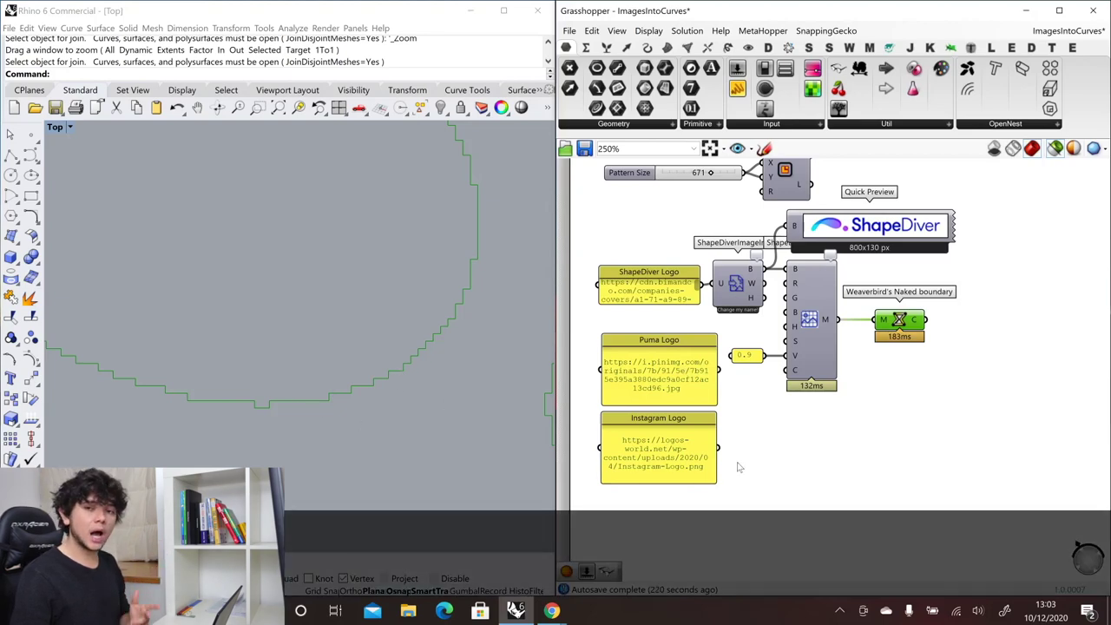
scroll(744, 467, "down", 3)
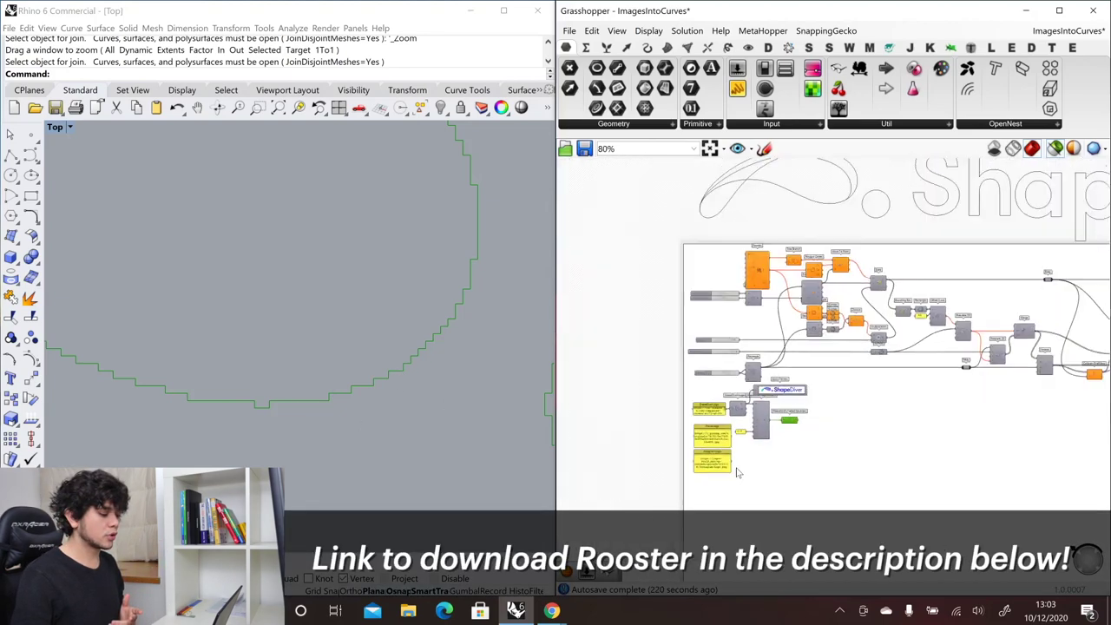
scroll(823, 261, "up", 3)
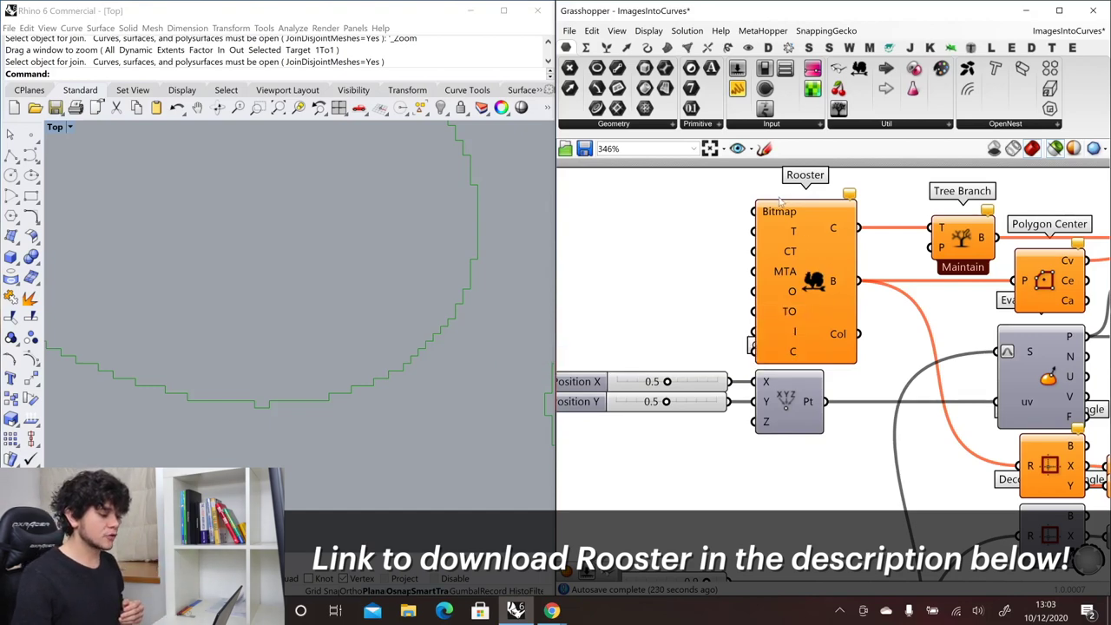
- Delete ShapeDiverImageToMesh and Weaverbird's Naked boundary, and place ShapeDiverImageInput with its preview and logo panels beside Rooster
scroll(806, 242, "down", 5)
scroll(839, 448, "up", 3)
key("ctrl+z")
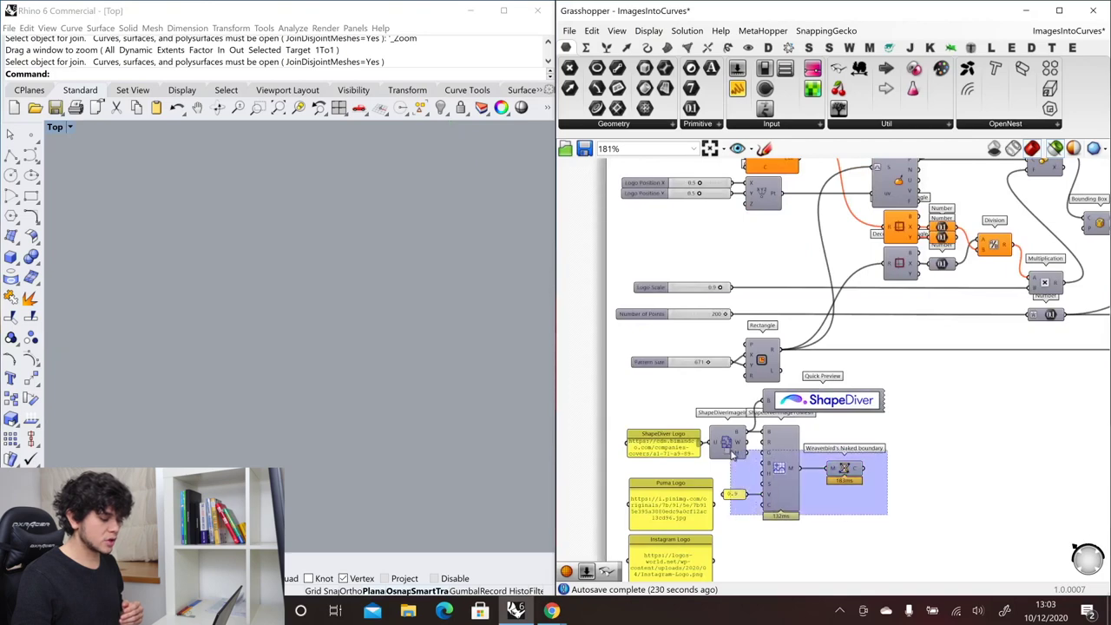
scroll(795, 466, "up", 1)
scroll(795, 466, "down", 4)
scroll(803, 330, "up", 5)
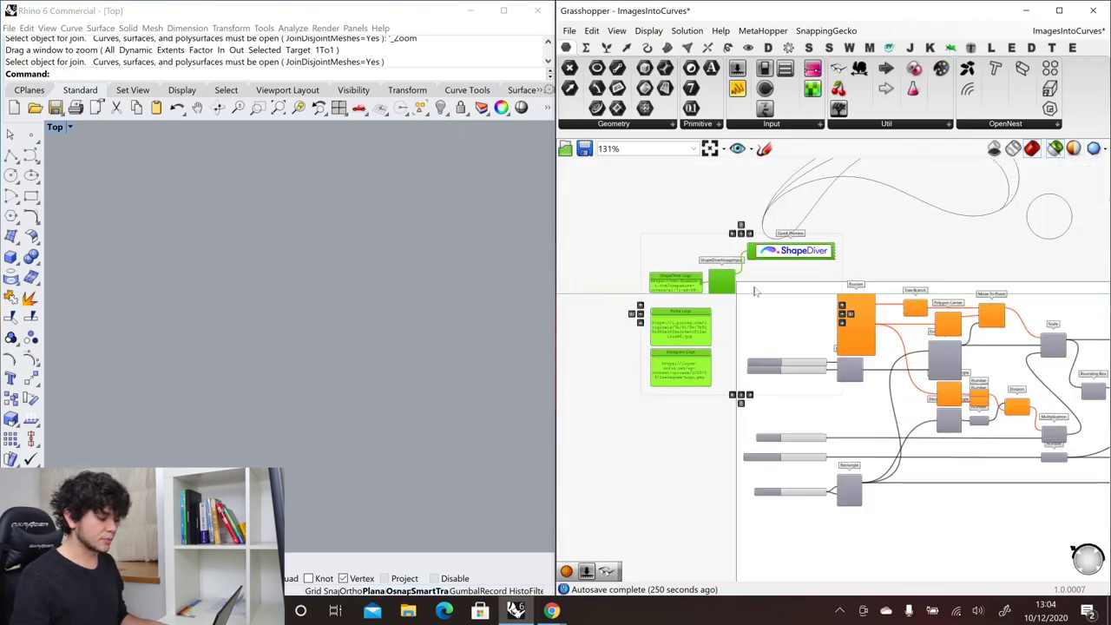
scroll(804, 329, "up", 2)
left_click(802, 327)
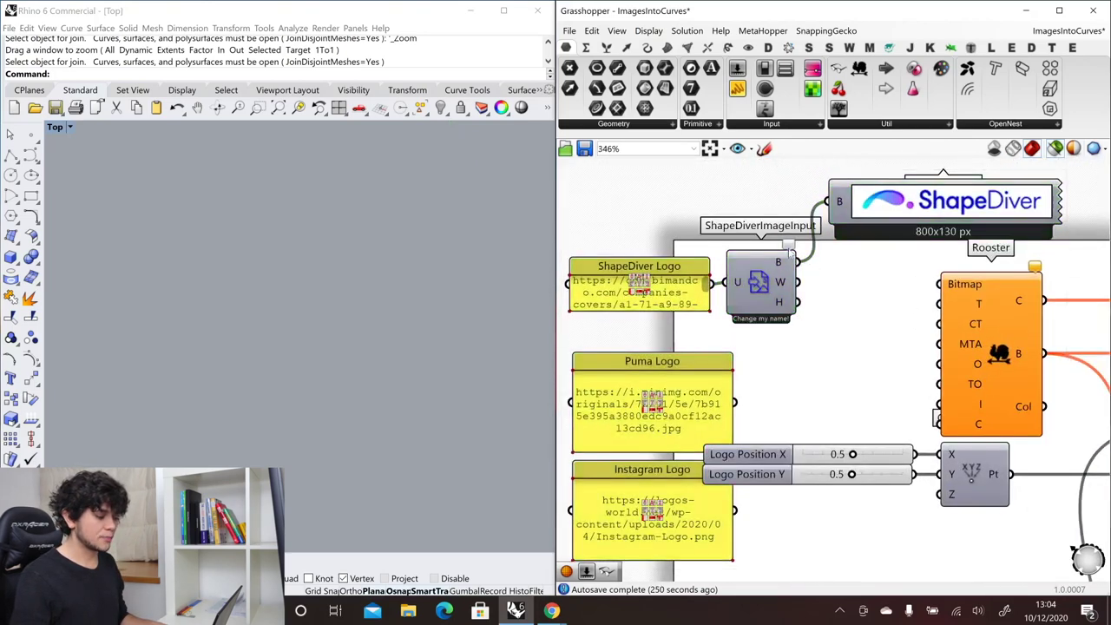
- Connect ShapeDiverImageInput's B output to Rooster's Bitmap input and inspect the traced logo curves up close in the Top view
left_click_drag(786, 262, 947, 286)
scroll(447, 338, "down", 5)
scroll(267, 340, "up", 5)
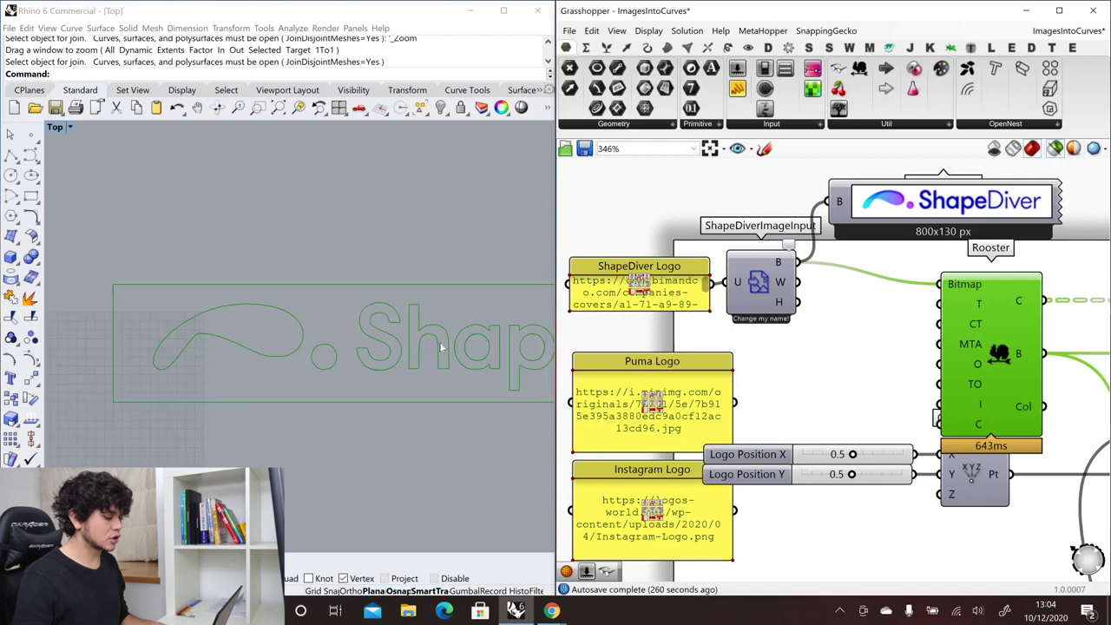
scroll(302, 370, "up", 5)
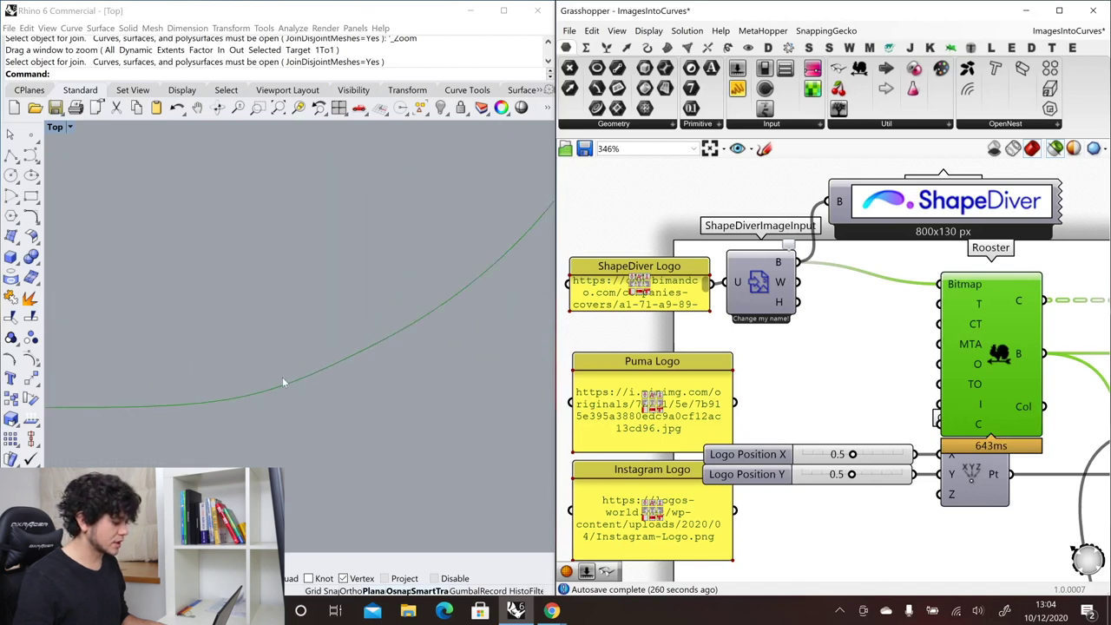
scroll(404, 303, "down", 5)
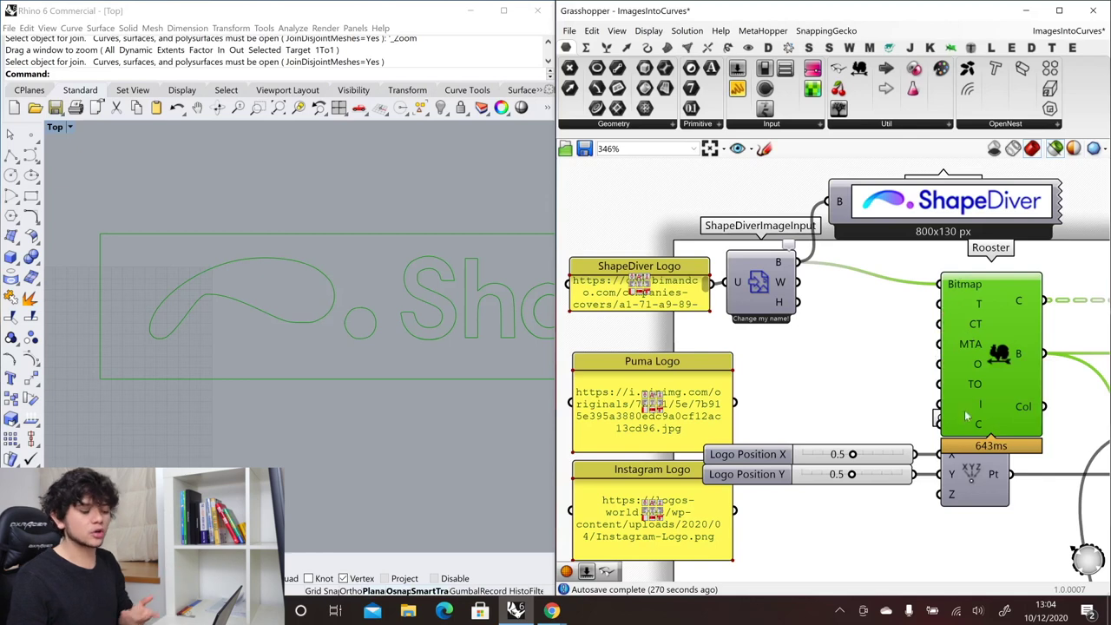
- Read the descriptions of Rooster's Boundary, Curves and Colors outputs
mouse_move(963, 401)
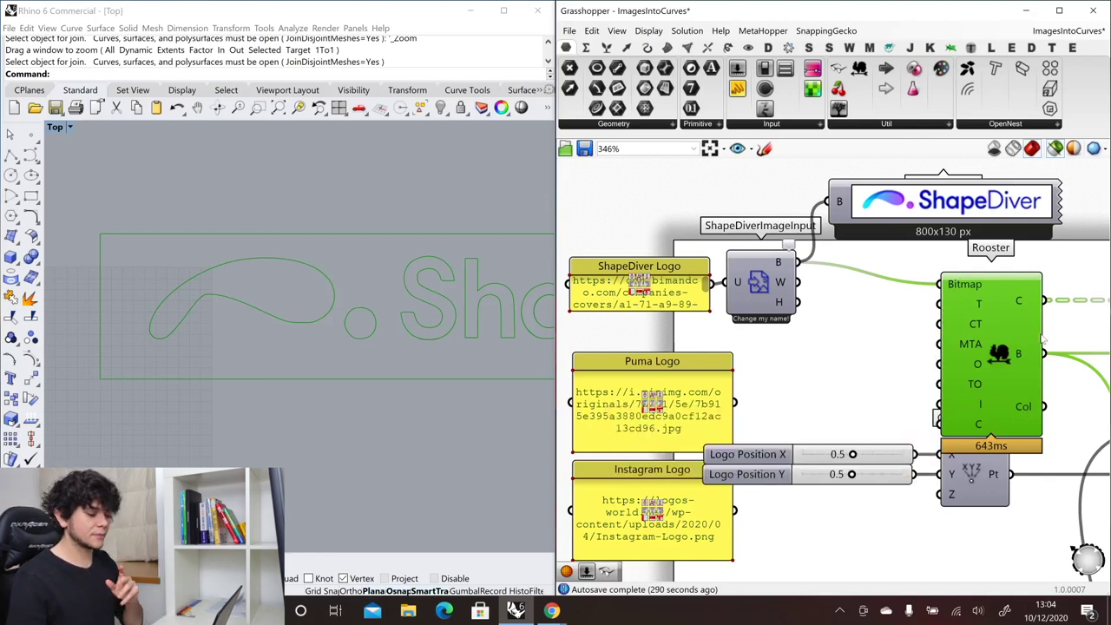
mouse_move(1022, 350)
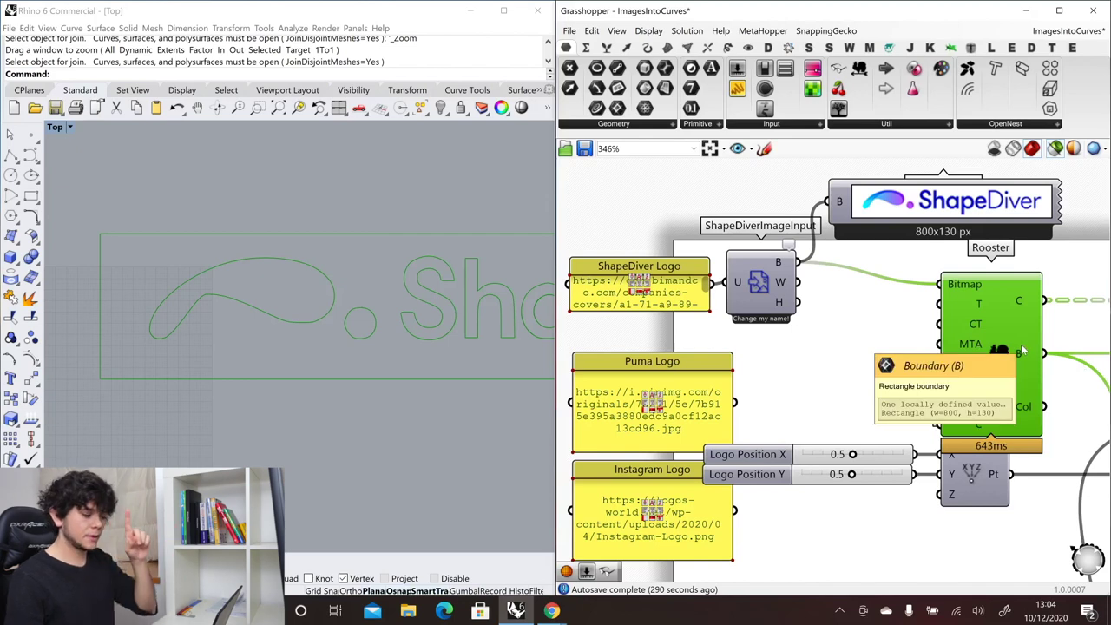
mouse_move(1032, 303)
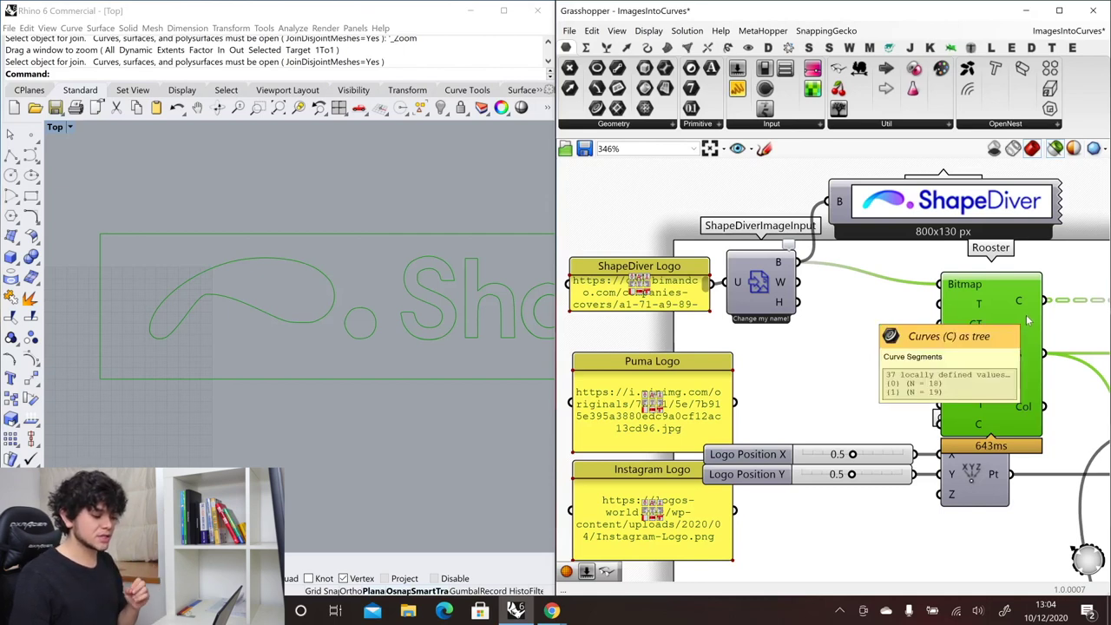
mouse_move(1021, 415)
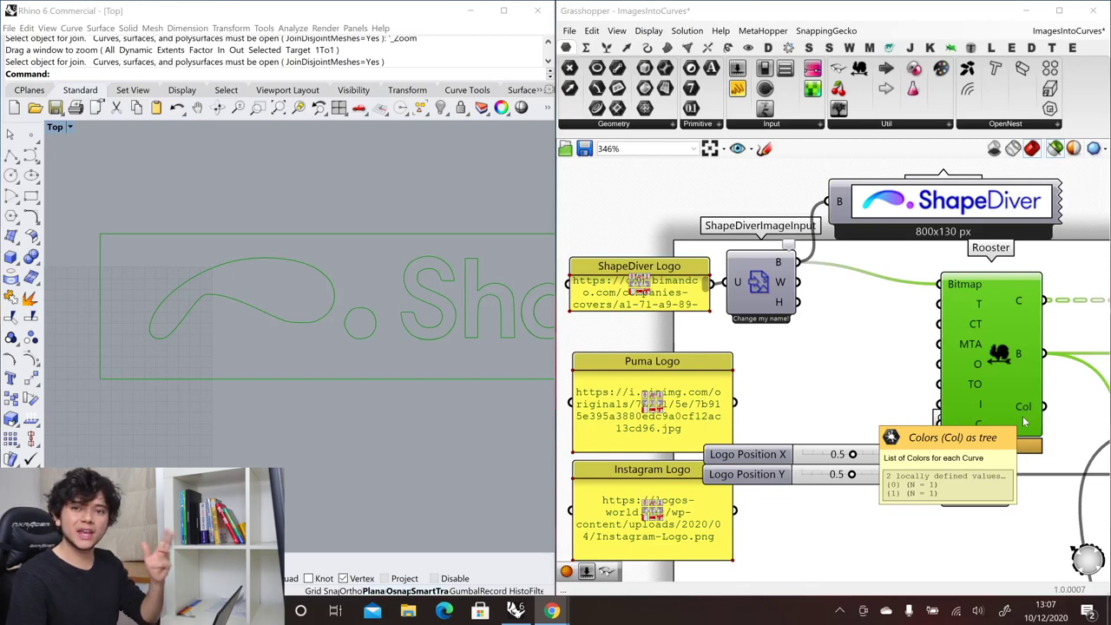
- Disconnect the image from Rooster's Bitmap input and turn on the shaded preview to view the whole cell pattern
scroll(1024, 421, "down", 3)
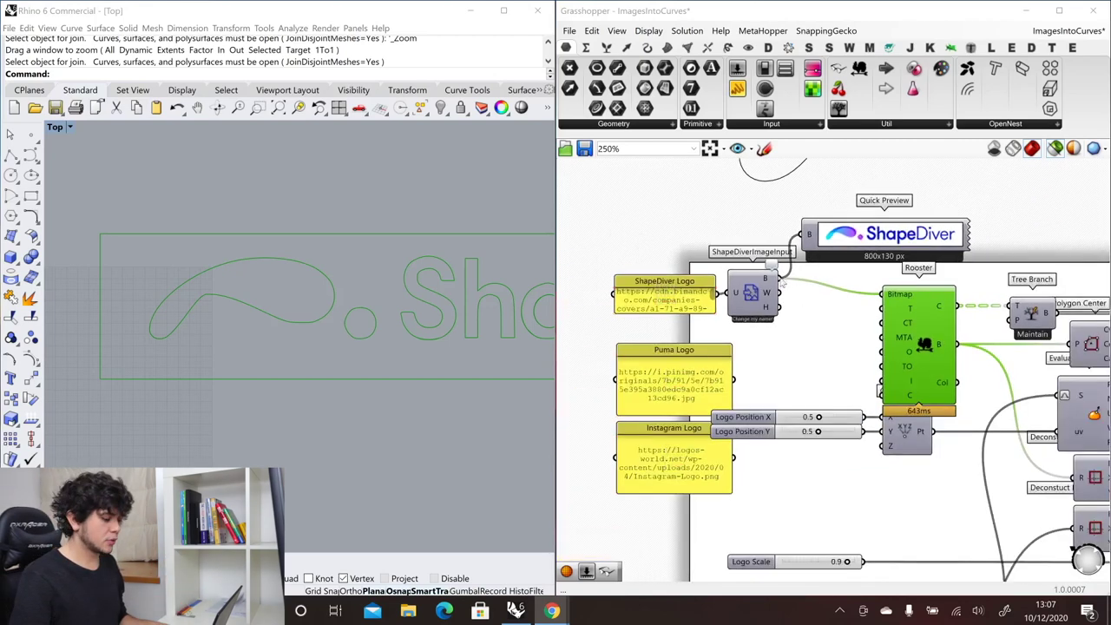
left_click_drag(894, 298, 955, 225, "ctrl")
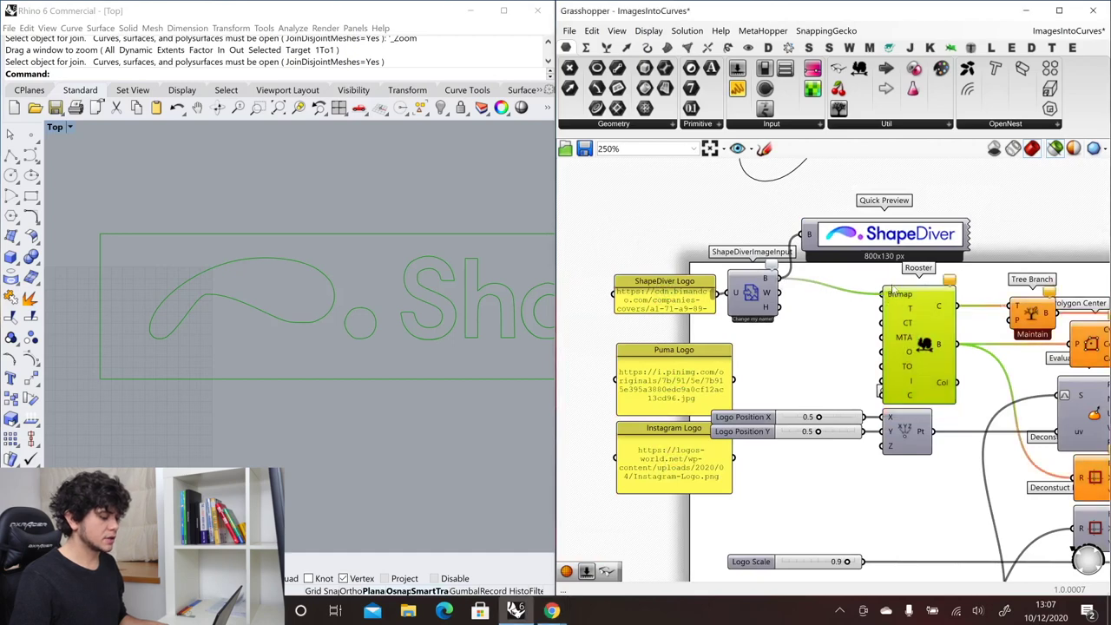
left_click(1032, 148)
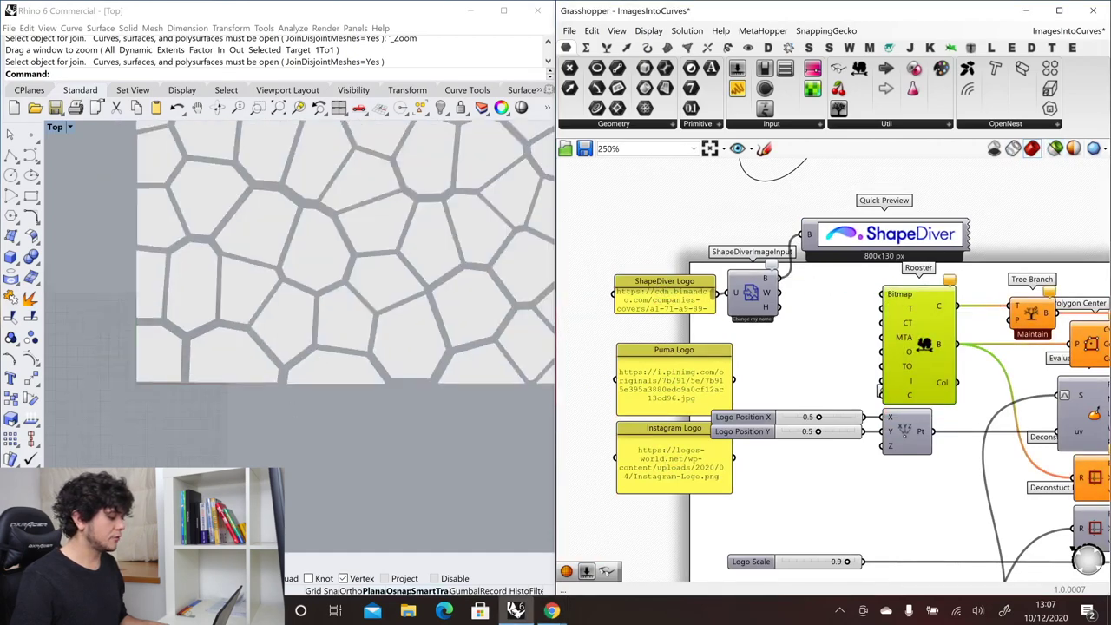
scroll(319, 201, "down", 3)
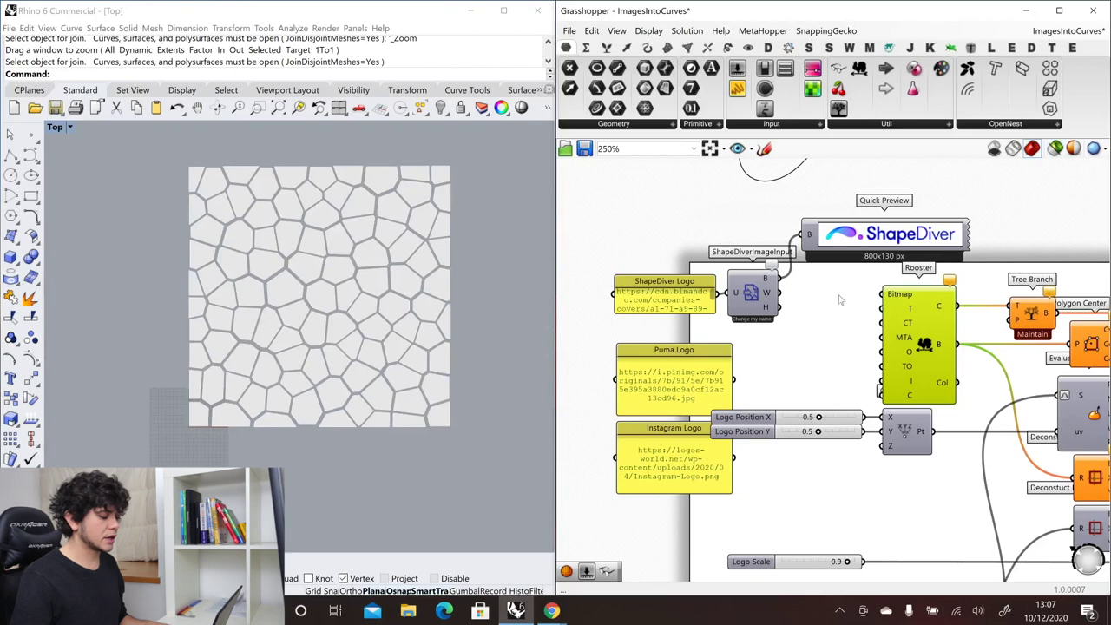
- Locate the planar Voronoi component among Grasshopper's Triangulation mesh components
scroll(829, 303, "down", 3)
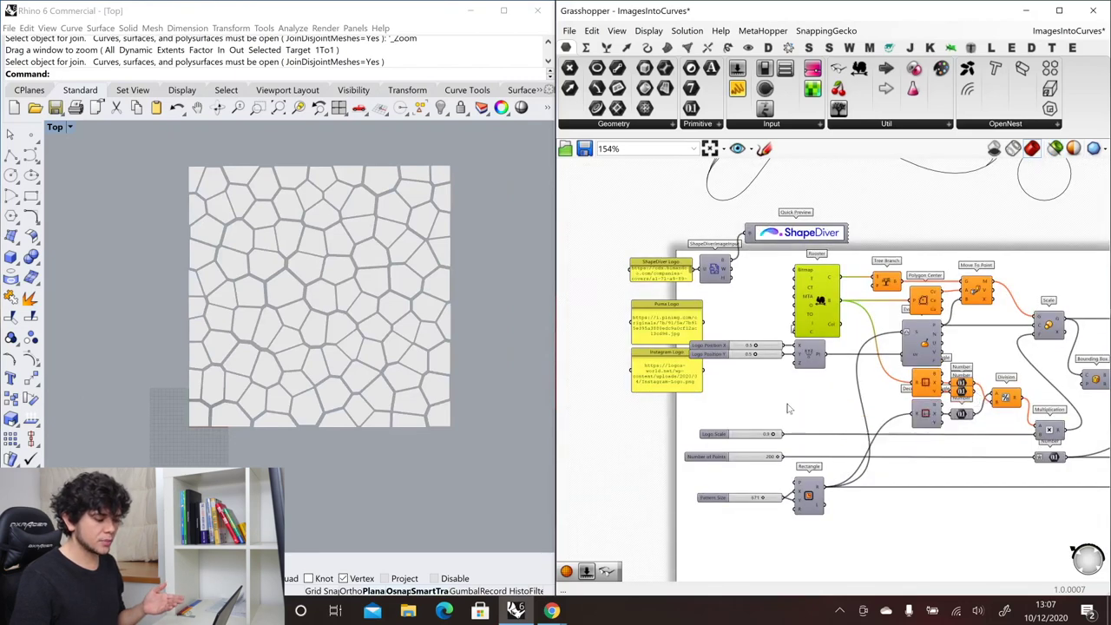
left_click(686, 46)
left_click(870, 124)
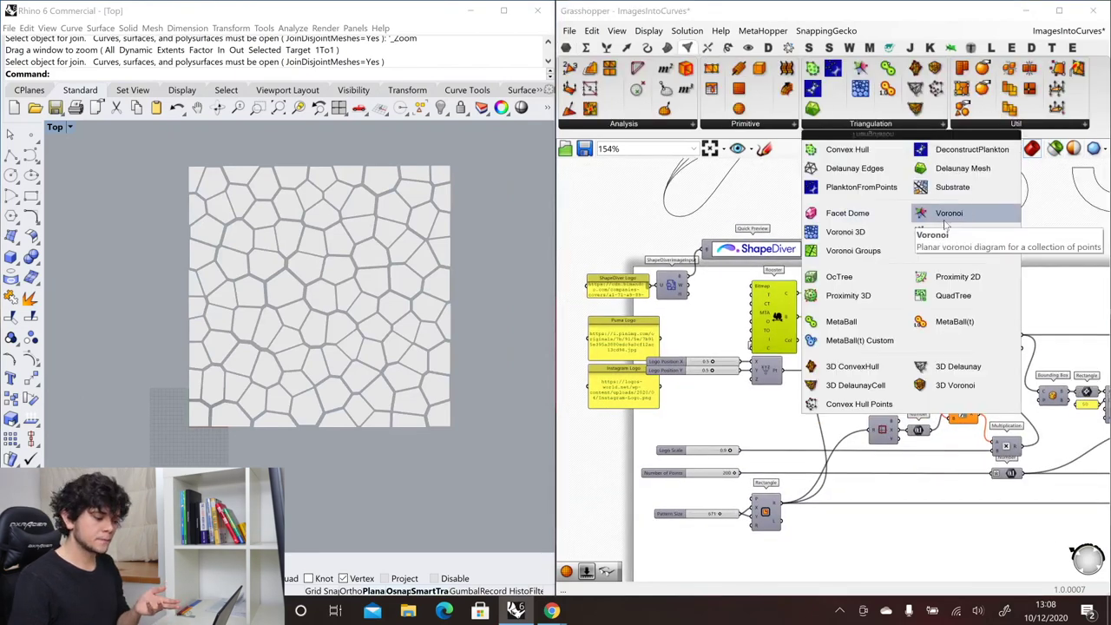
- Check the Number of Points slider and reconnect ShapeDiverImageInput's B output to Rooster's Bitmap input
scroll(831, 390, "up", 5)
right_click_drag(831, 391, 835, 361)
mouse_move(856, 461)
left_mouse_down()
mouse_move(782, 461)
mouse_move(867, 466)
left_mouse_up()
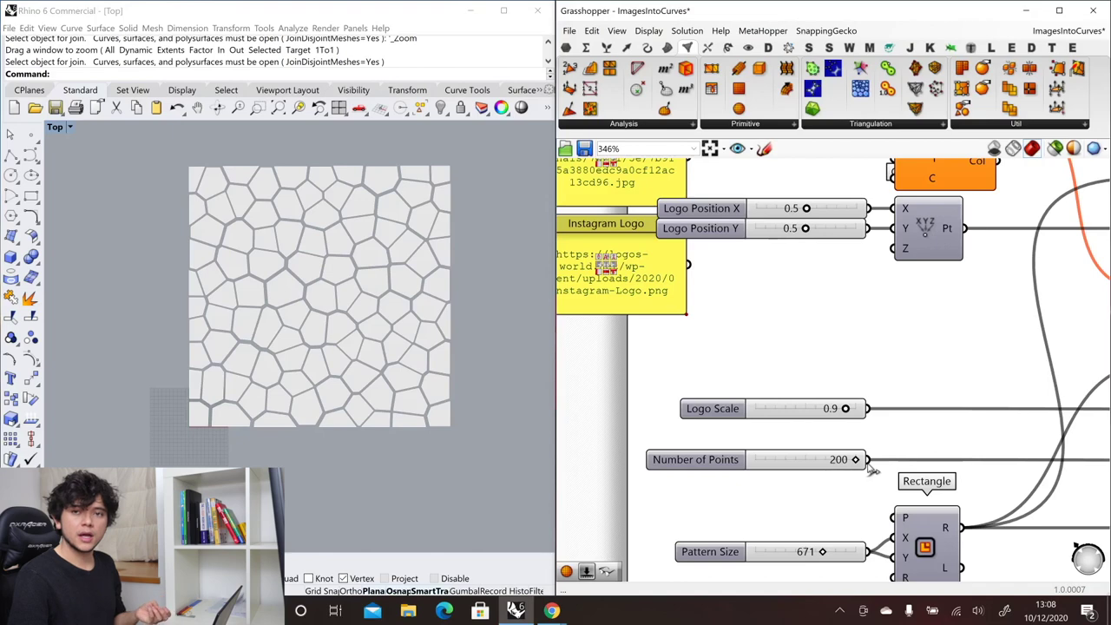
scroll(703, 442, "down", 4)
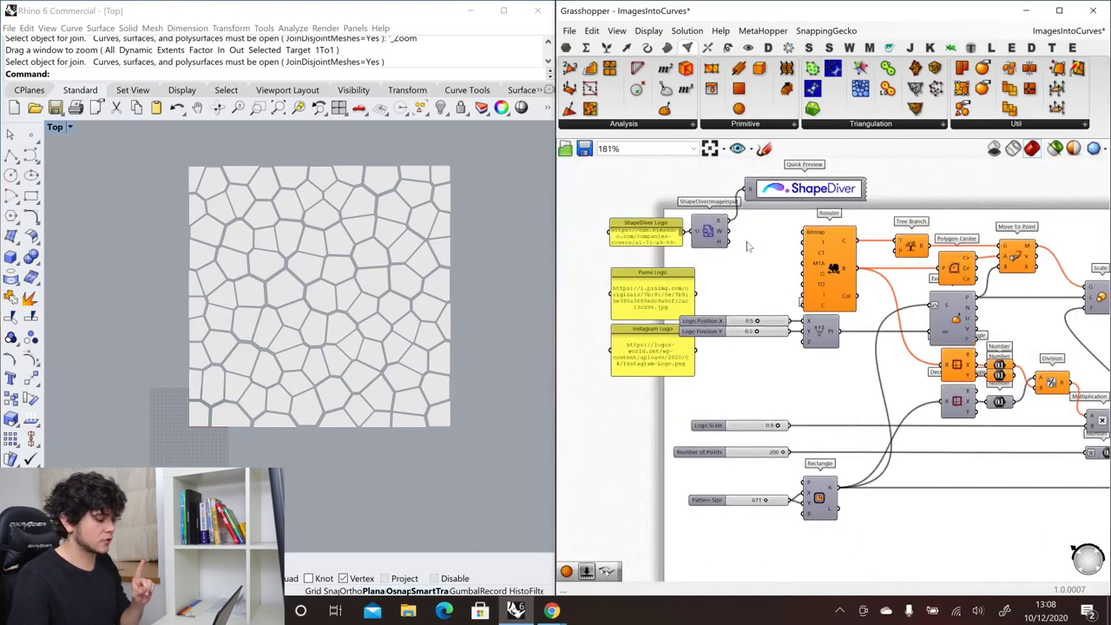
left_click_drag(729, 223, 804, 231)
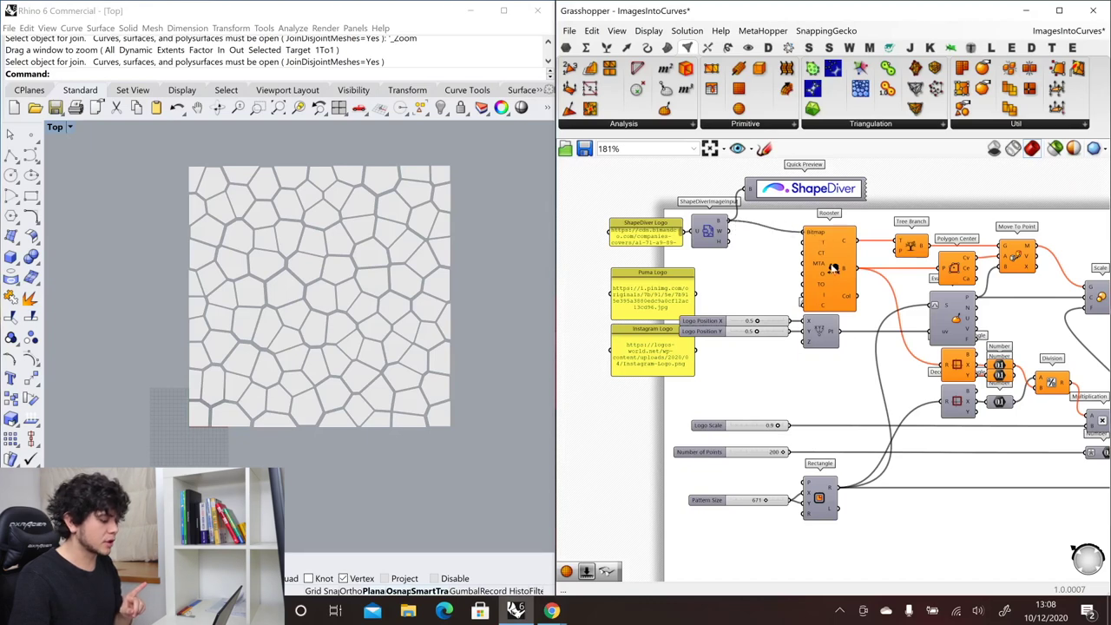
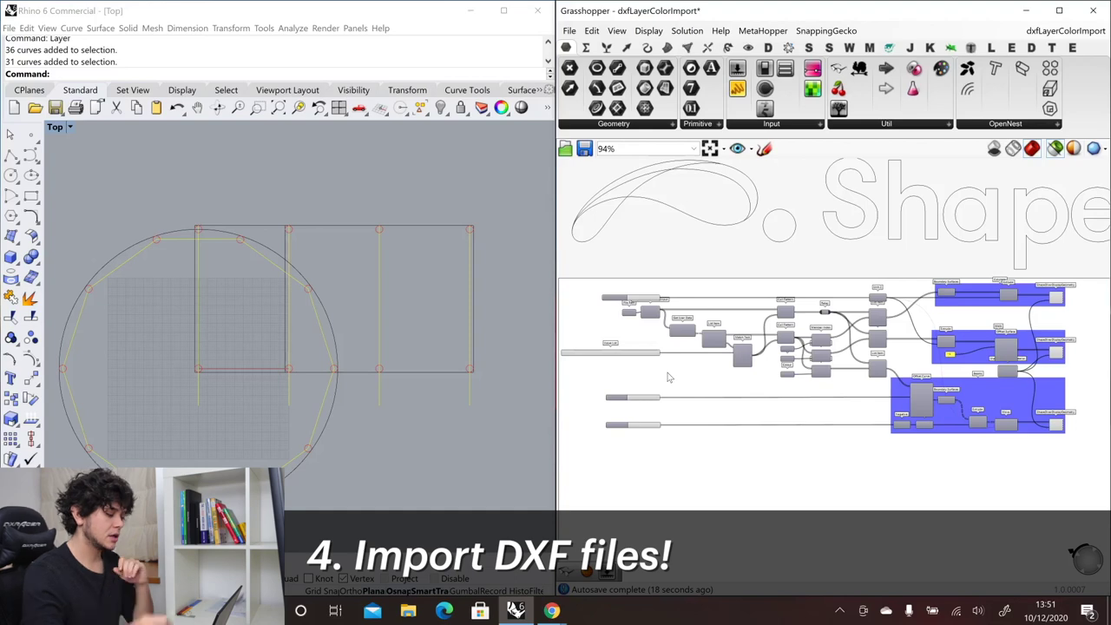
- In the dxfLayerColorImport definition, view the maximum file size and allowed file formats of ShapeDiverGeometryInput, and close its settings
scroll(657, 298, "up", 5)
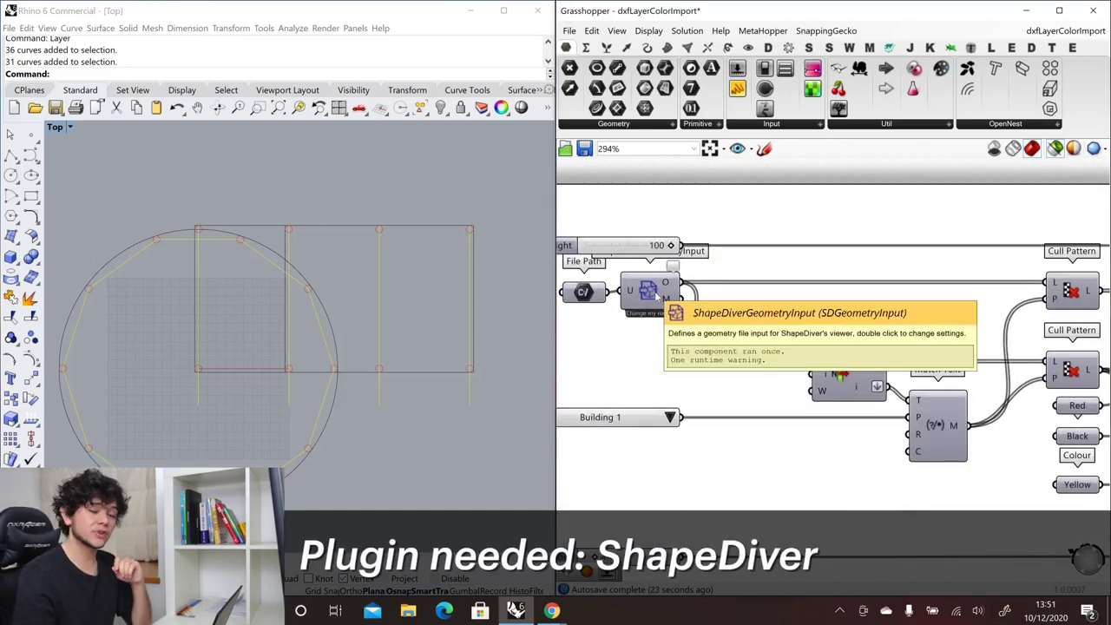
scroll(657, 298, "down", 2)
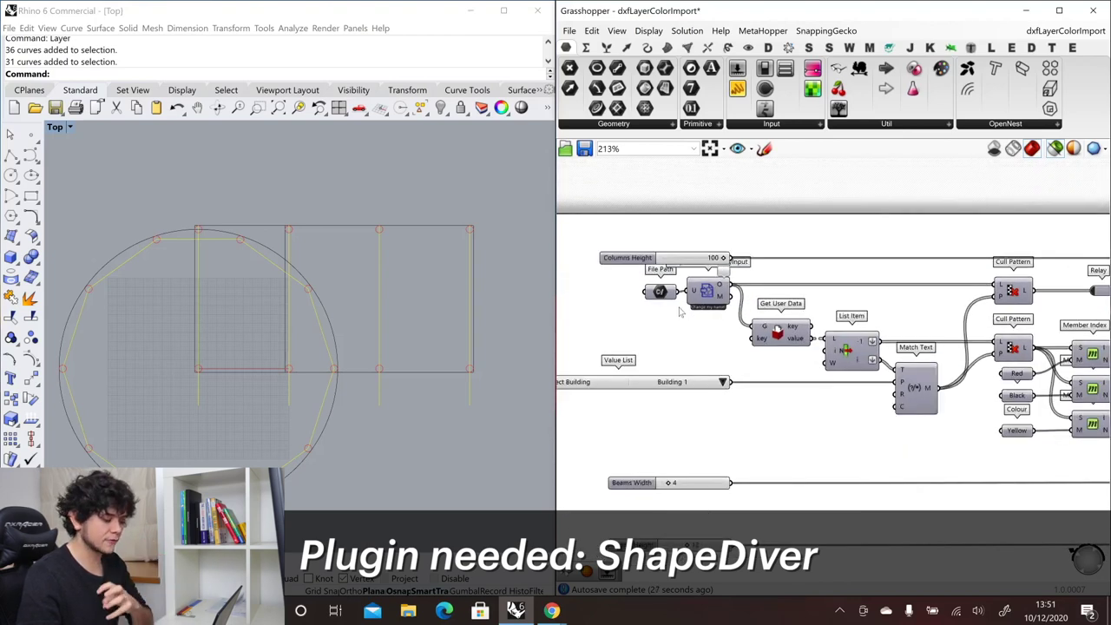
double_click(707, 292)
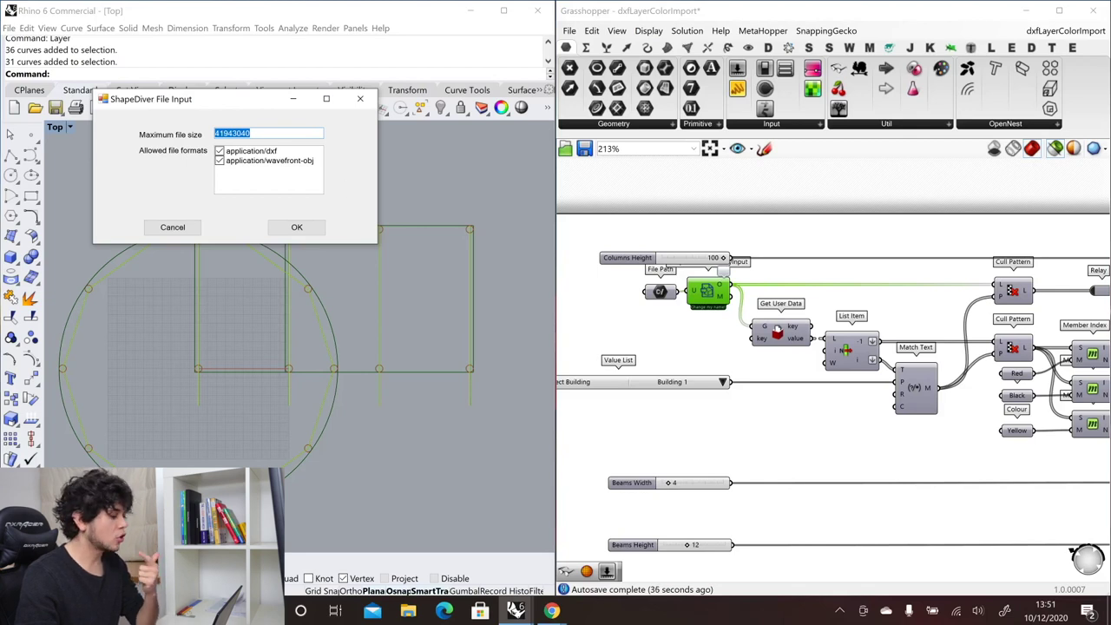
left_click(372, 99)
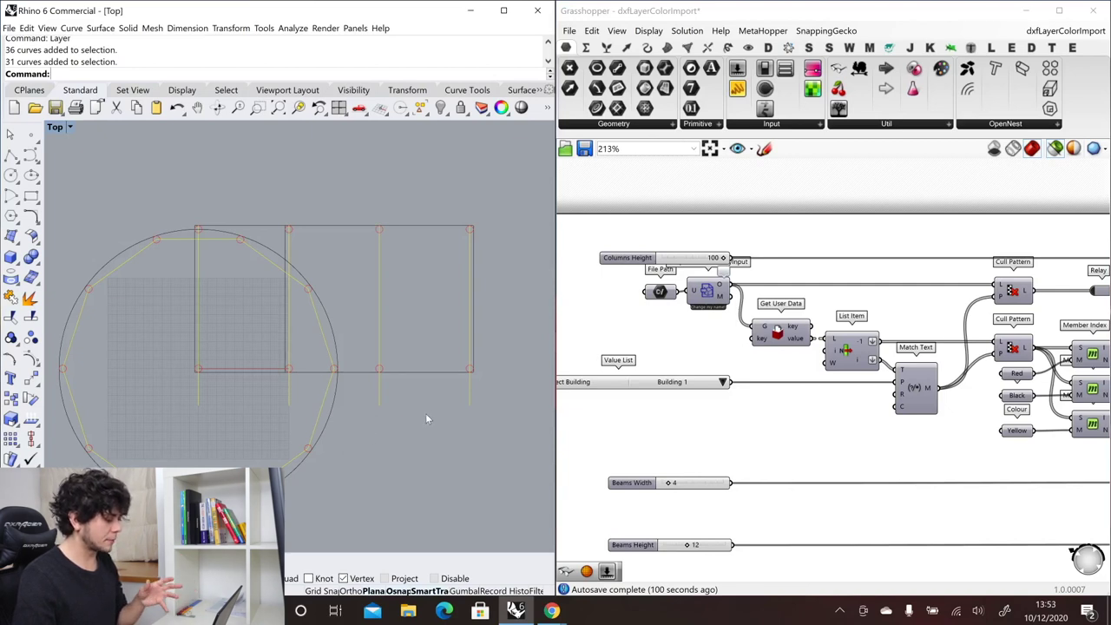
- In the Top view, select in turn a small red circle, the yellow line through it and the black rectangle to identify them
scroll(425, 413, "down", 2)
scroll(351, 433, "up", 3)
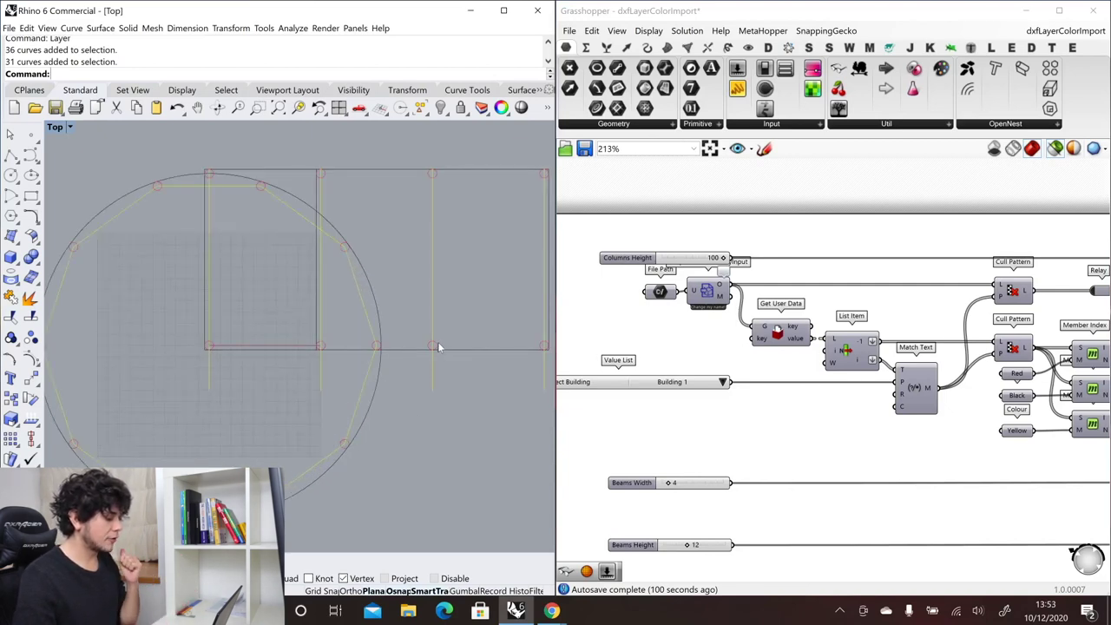
left_click(433, 345)
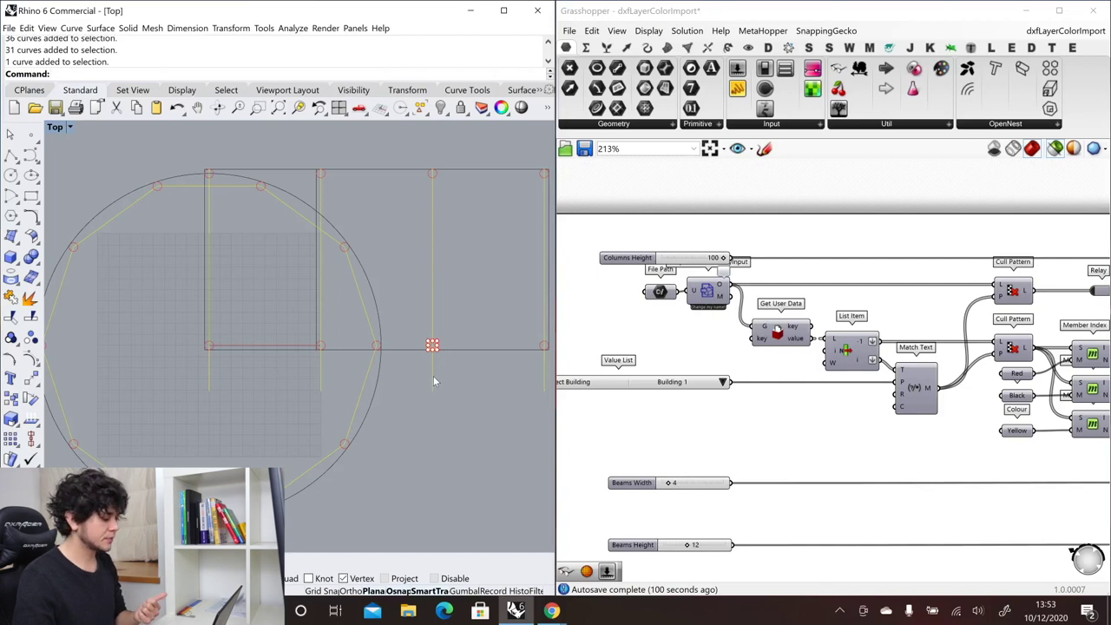
left_click(434, 377)
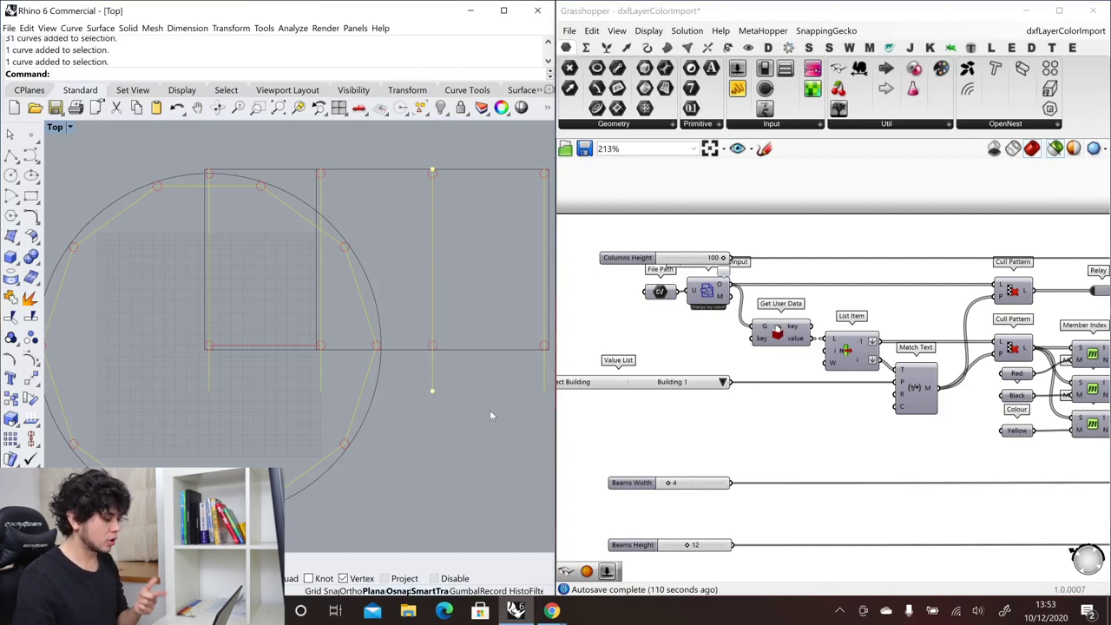
left_click(490, 350)
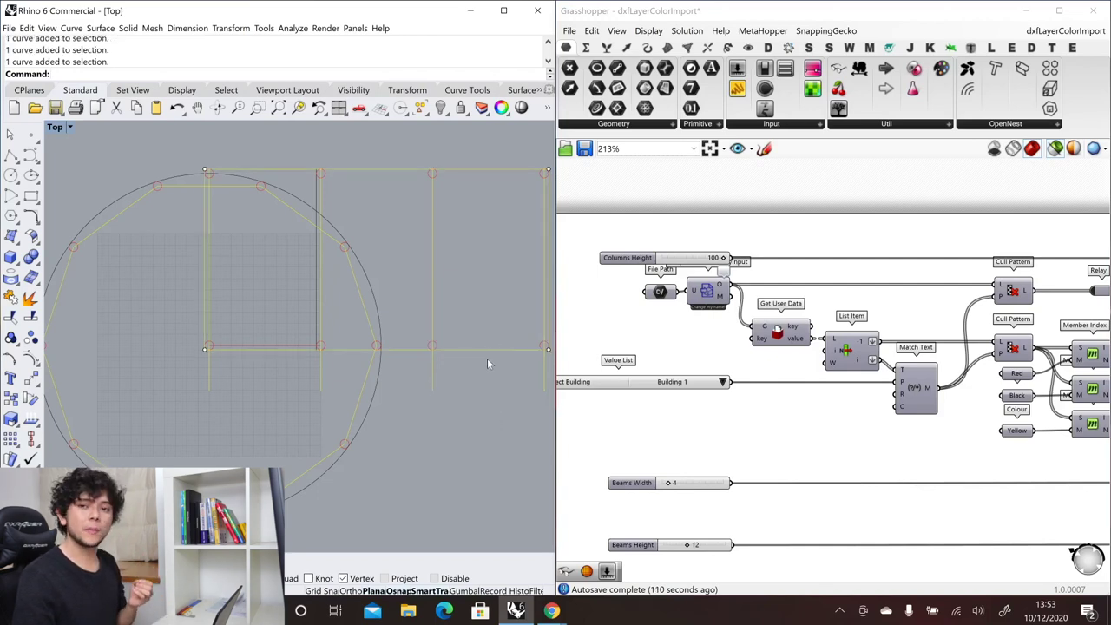
- Open the Layers panel with the Layer command and move it away from the plan drawing
type("layer")
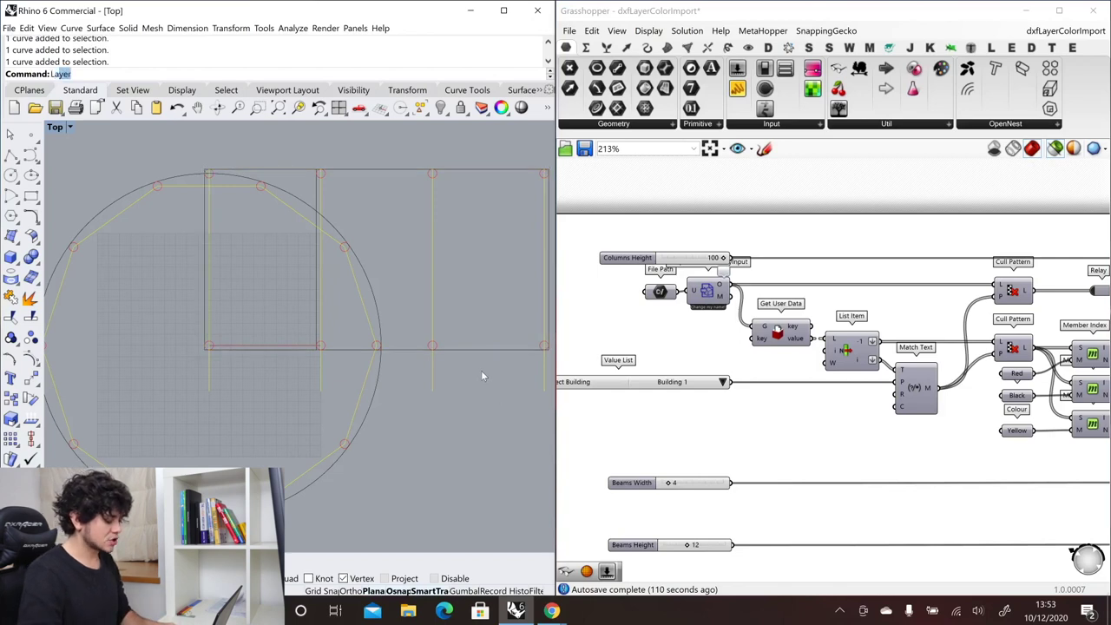
key("Return")
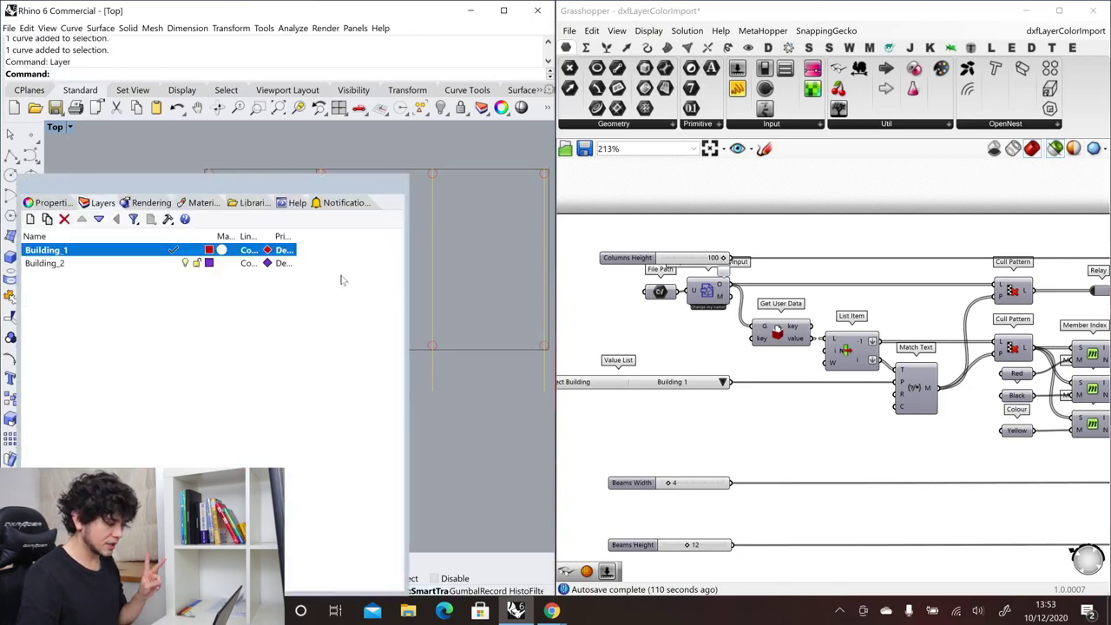
left_click_drag(215, 187, 707, 130)
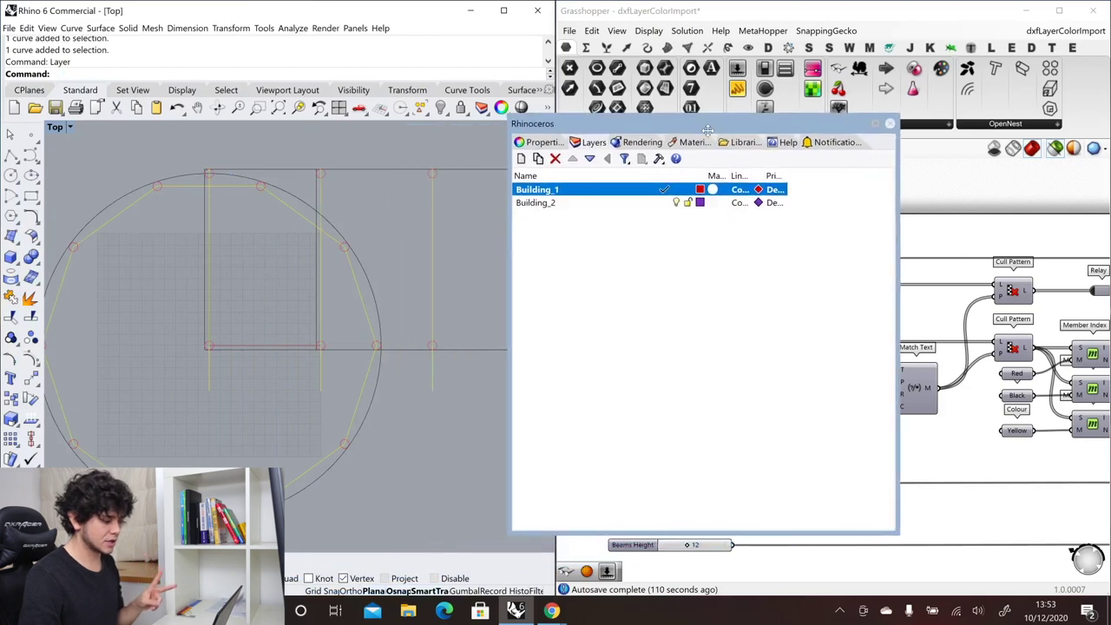
- Turn the Building_2 layer off and on again to identify its curves, and close the Layers panel
left_click(676, 203)
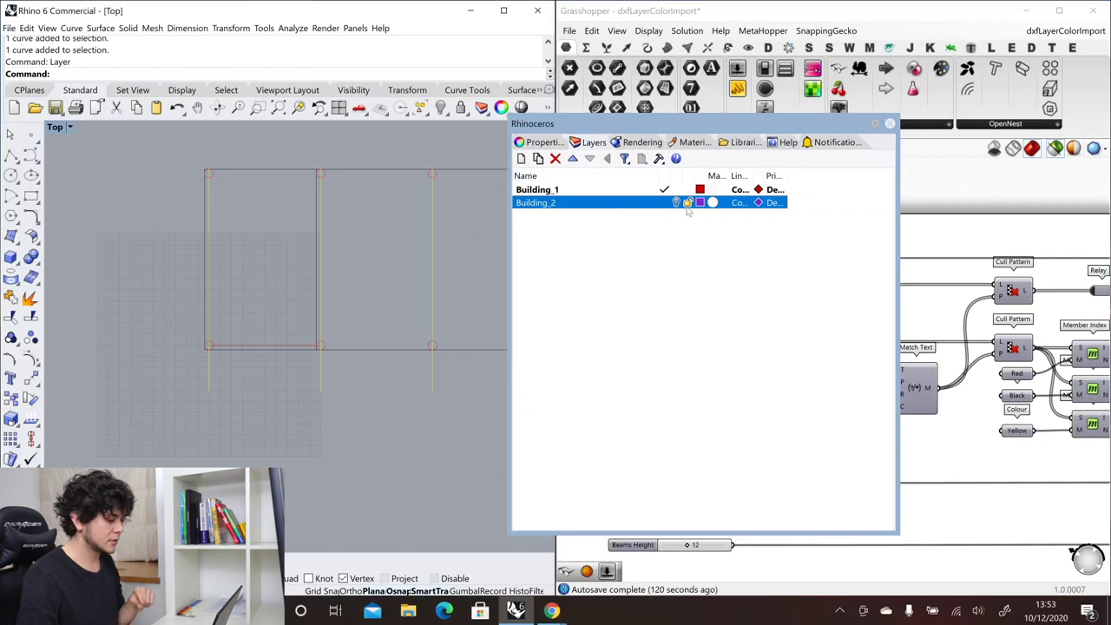
left_click(676, 203)
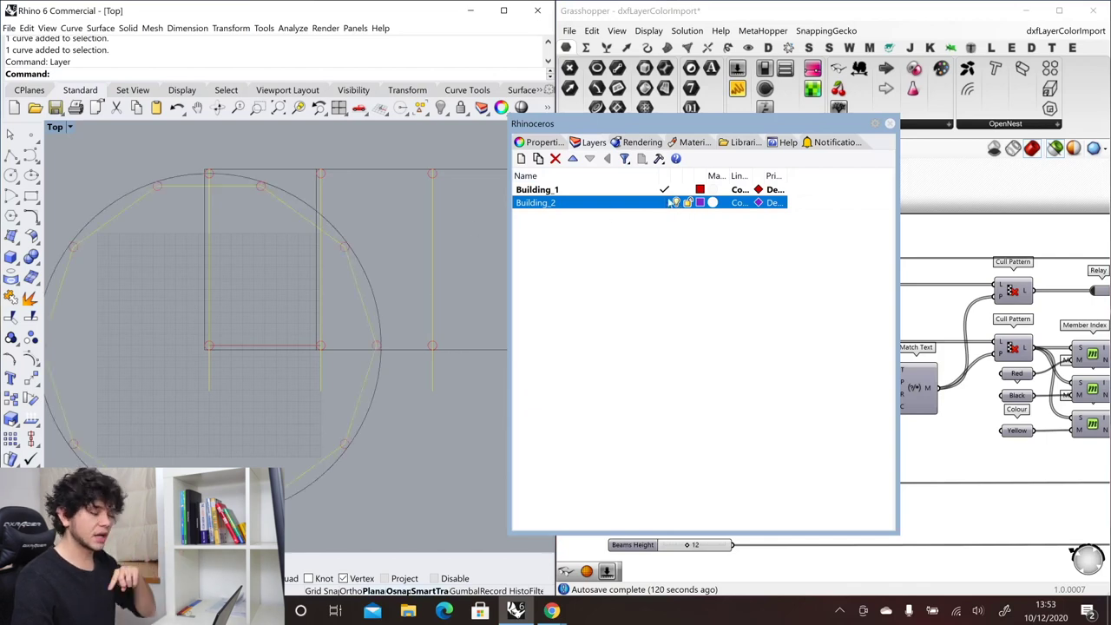
left_click(890, 123)
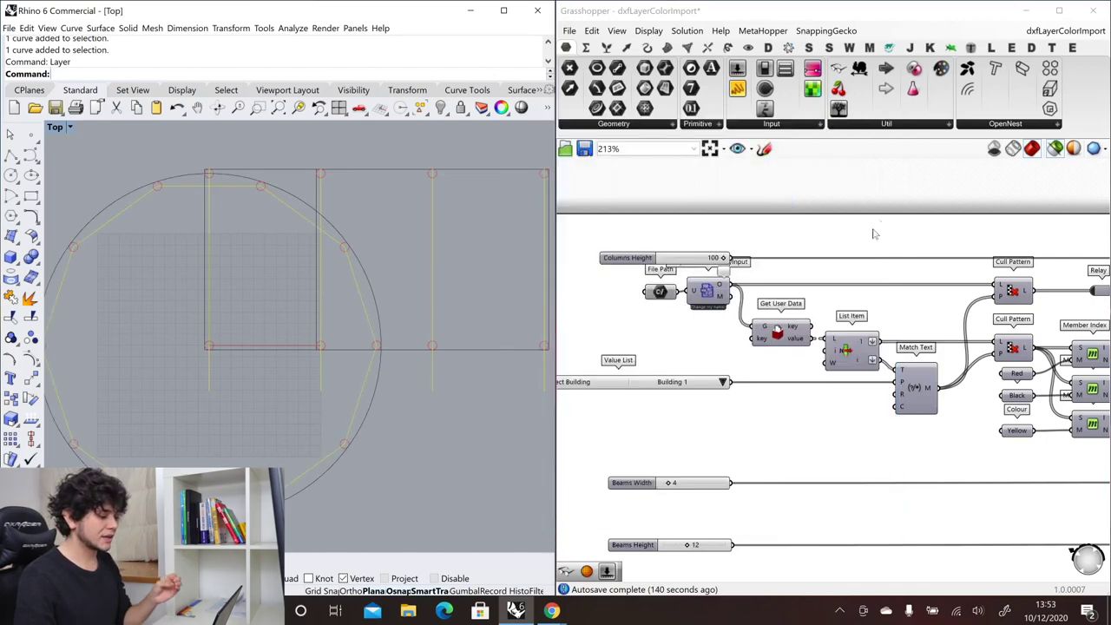
- Check the DXF file stored in the File Path component that feeds ShapeDiverGeometryInput
scroll(648, 299, "up", 3)
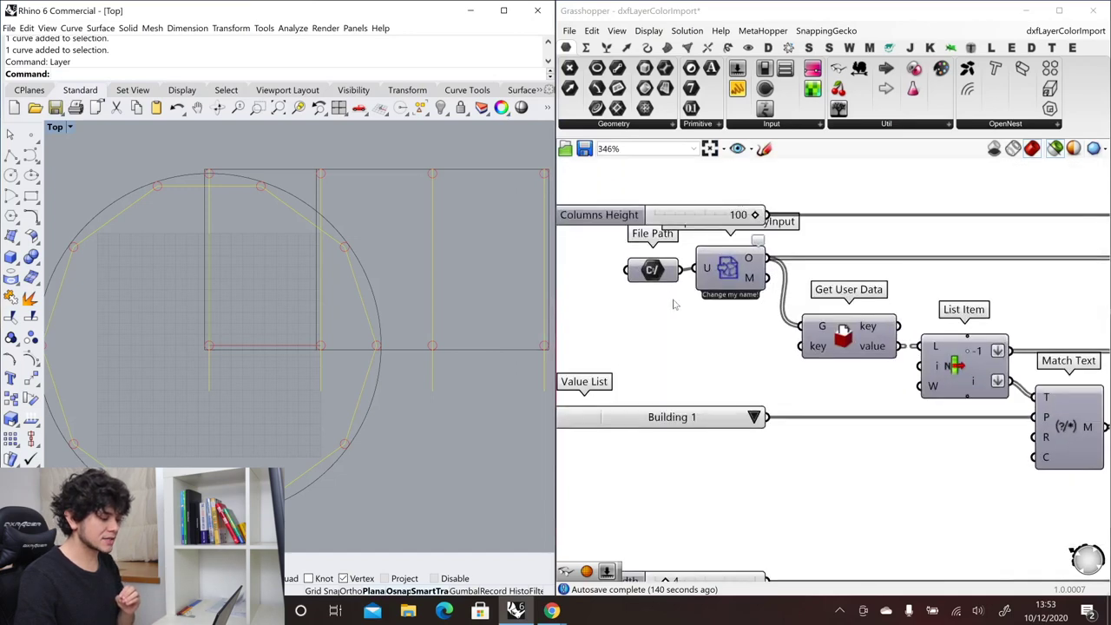
mouse_move(657, 280)
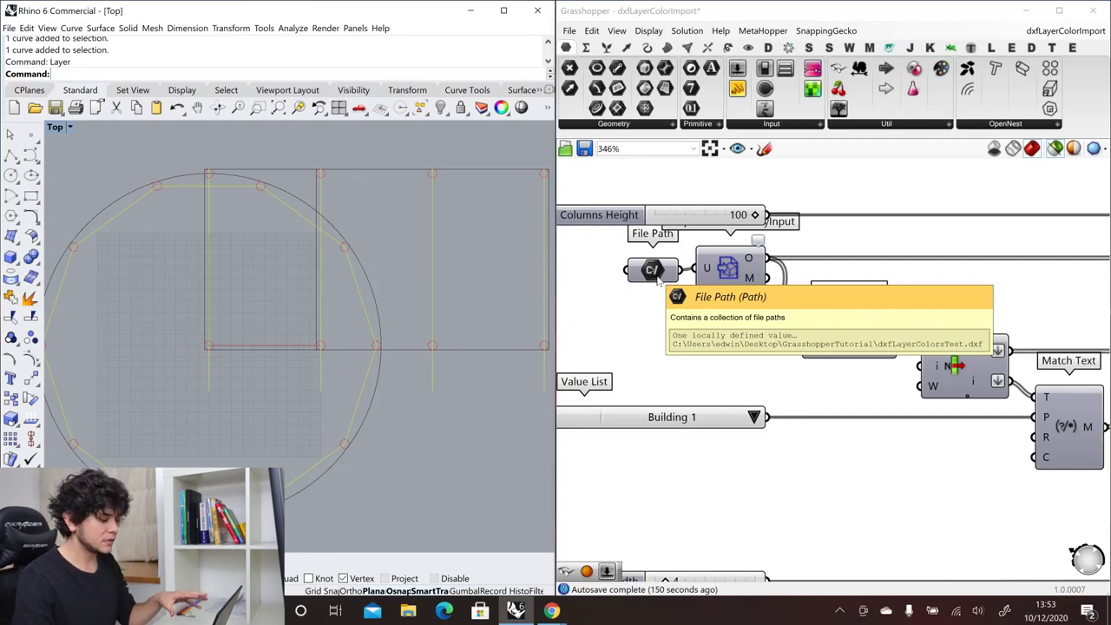
right_click_drag(657, 307, 629, 299)
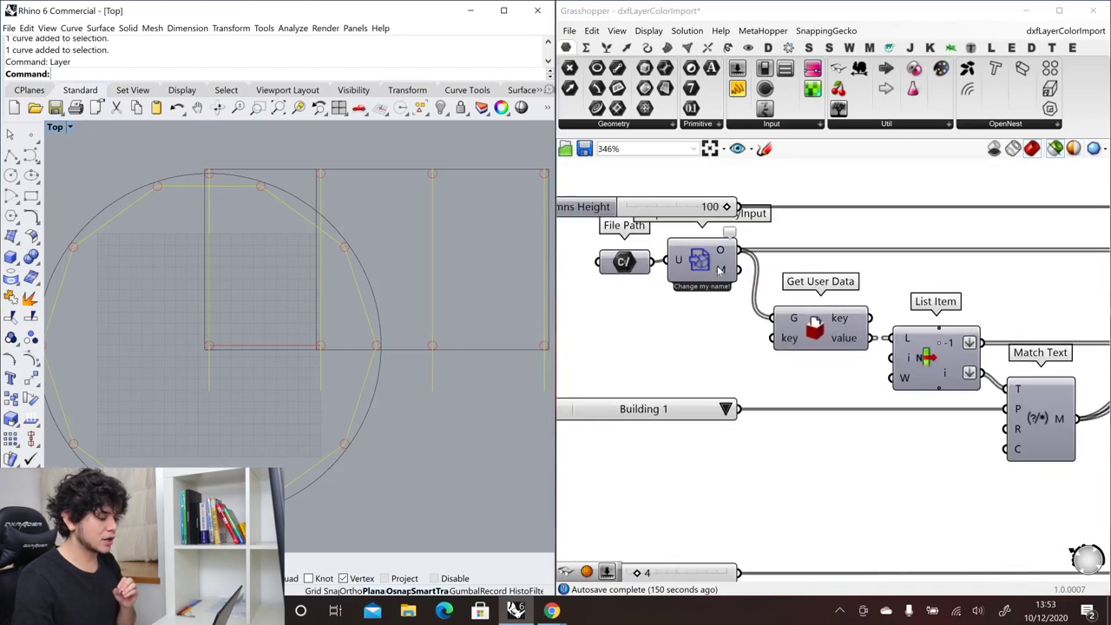
mouse_move(719, 271)
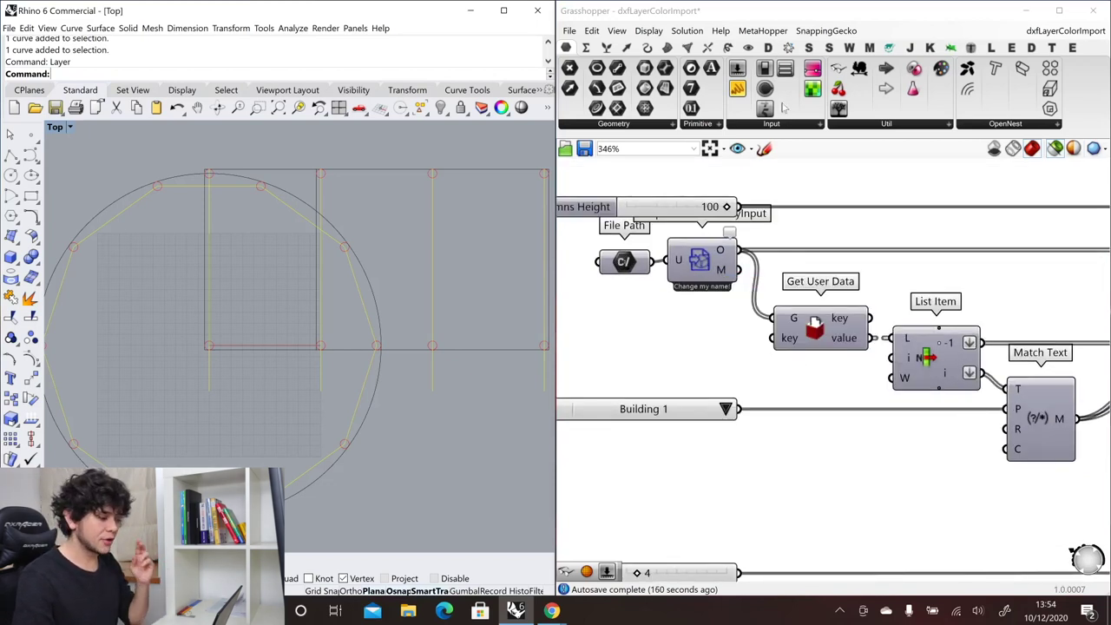
- Show the plugin components that include Get User Data and read that component's description
left_click(788, 46)
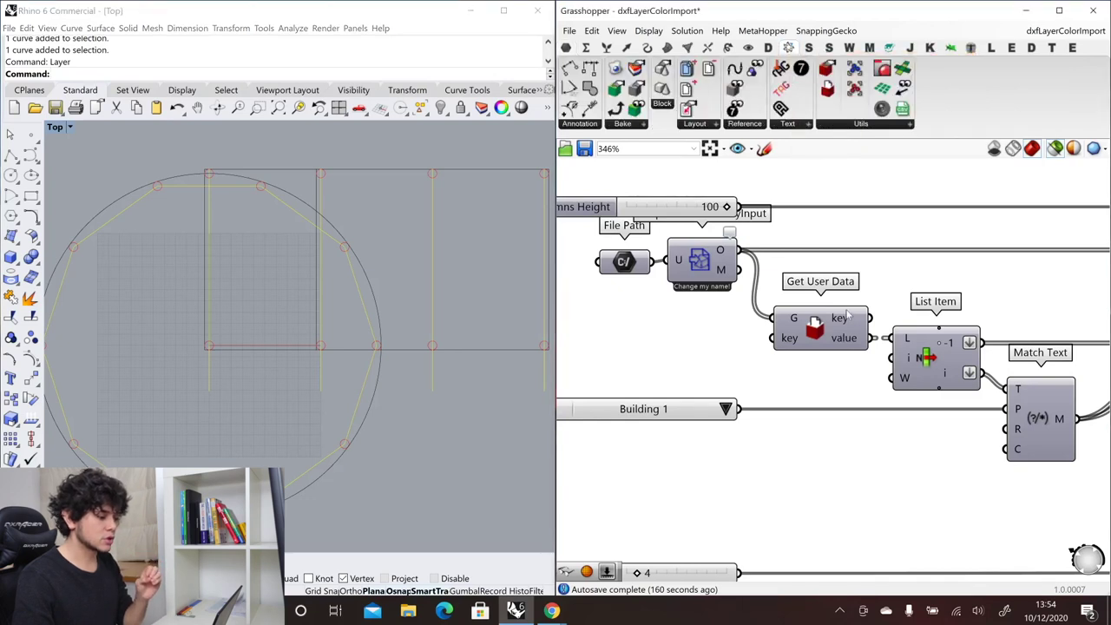
mouse_move(816, 321)
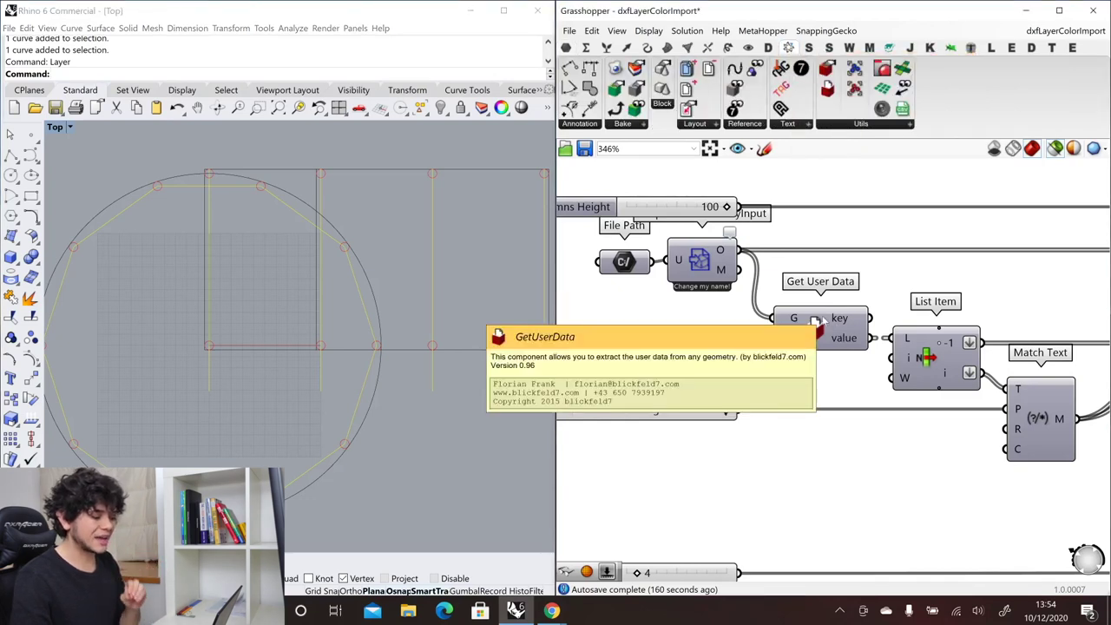
left_click(850, 126)
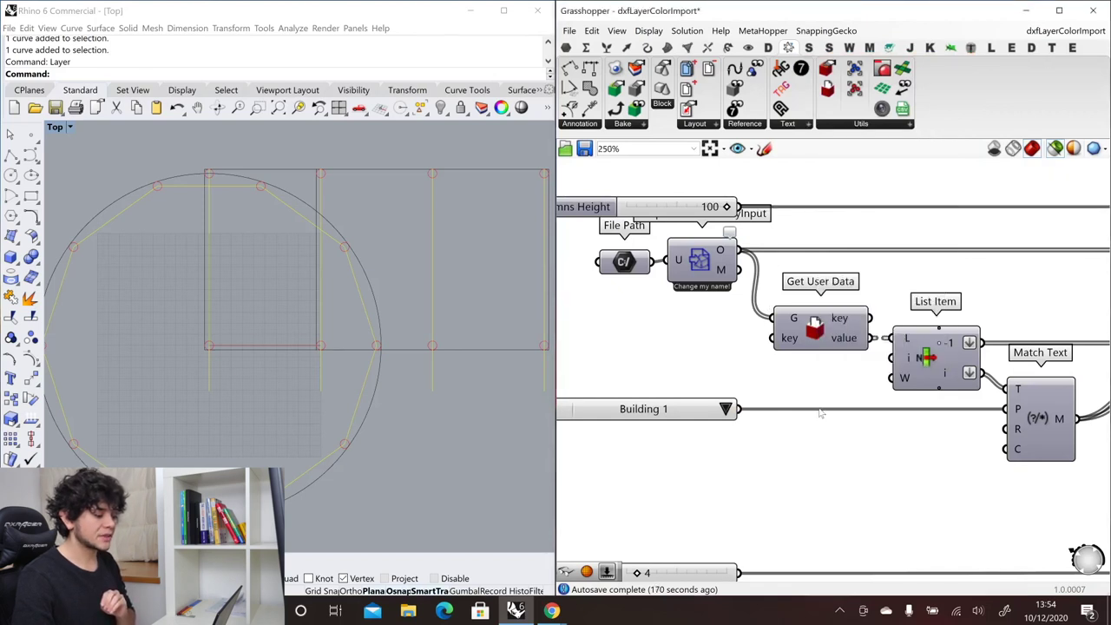
- Add a Panel below Get User Data, connect the value output to it and make the Panel taller
scroll(799, 327, "down", 2)
double_click(885, 429)
type("panel")
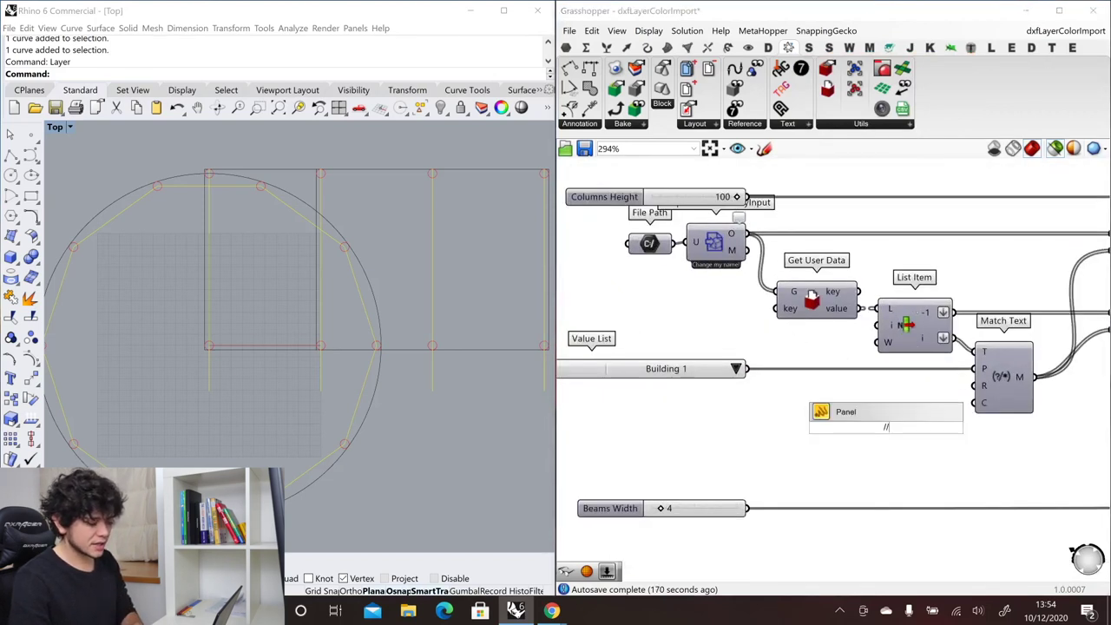
key("Return")
left_click_drag(859, 309, 815, 427)
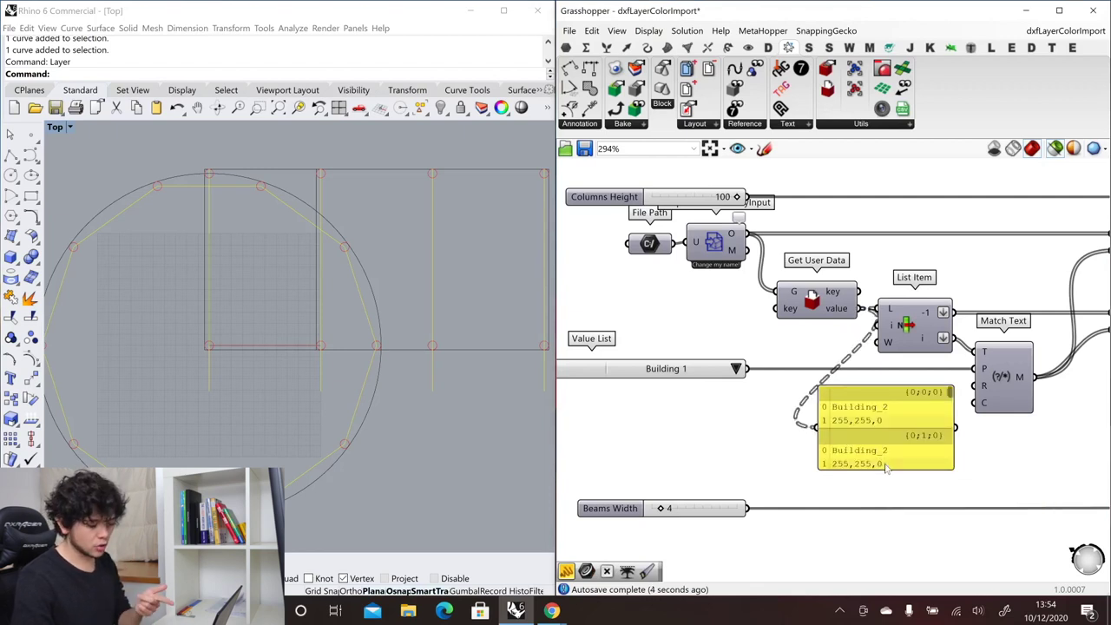
left_click_drag(885, 467, 885, 500)
- Feed the Panel from Get User Data's key output, switch it back to the value output, and delete the Panel
left_click_drag(859, 292, 816, 441)
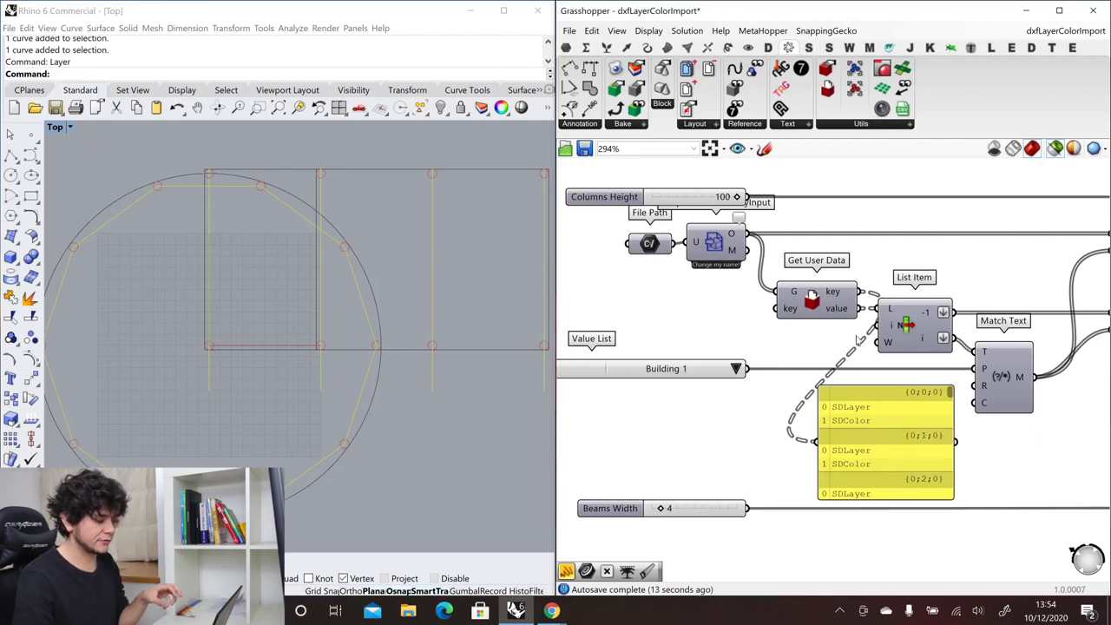
left_click_drag(829, 414, 818, 441)
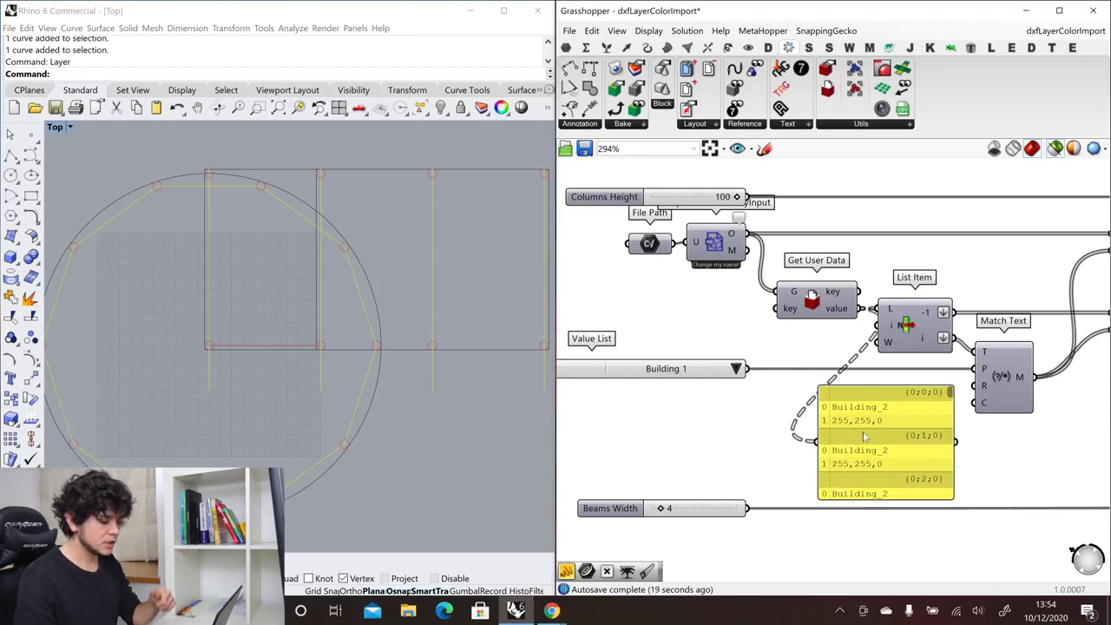
left_click(863, 436)
key("Delete")
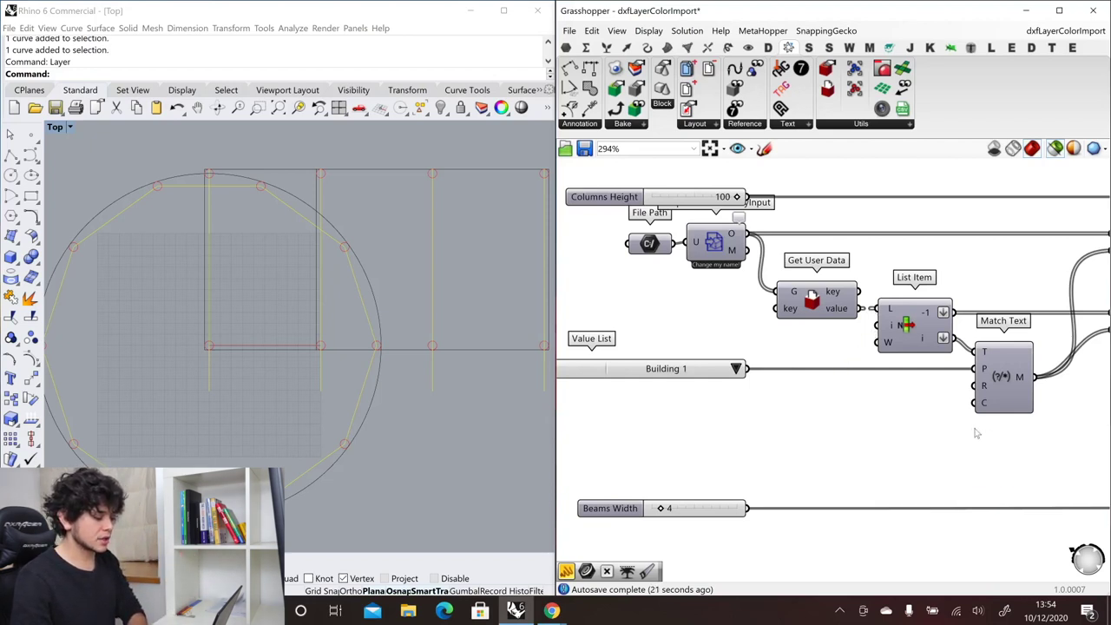
- Select the Select Building value list and follow its connection into the Match Text component
scroll(868, 365, "down", 2)
scroll(867, 364, "up", 2)
left_click(794, 383)
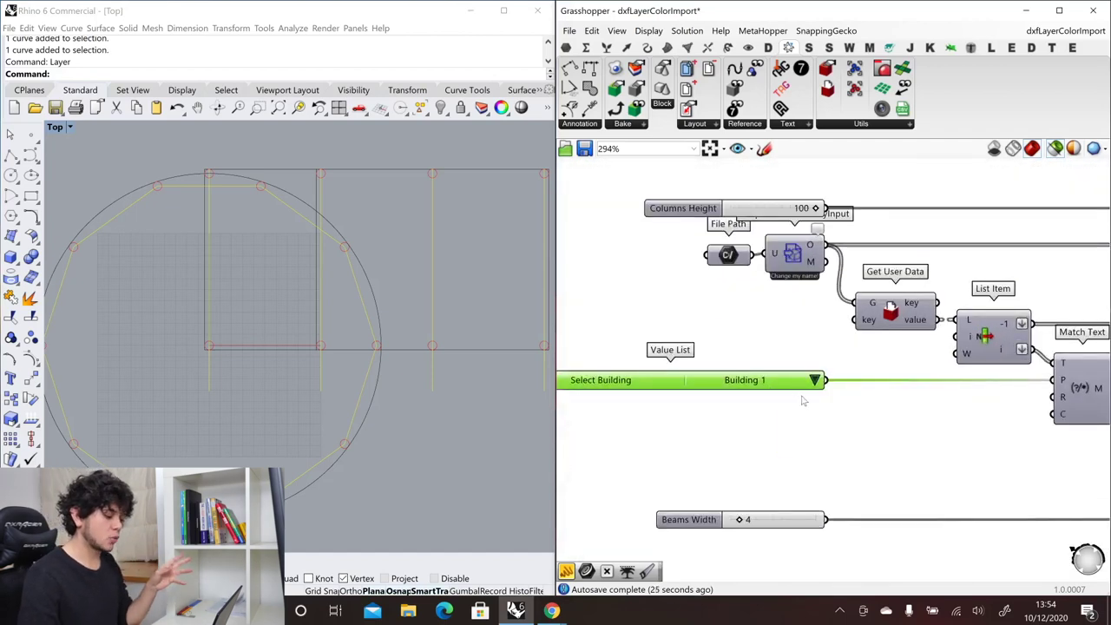
scroll(803, 411, "down", 2)
scroll(968, 428, "up", 2)
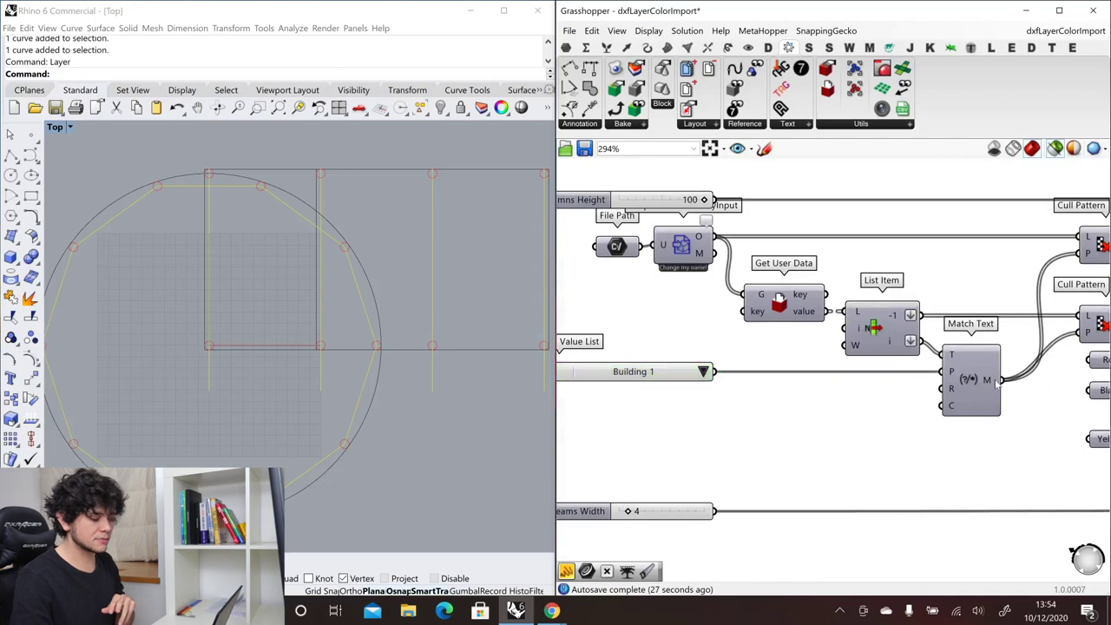
- Hide the original curves in the Top view and select the upper Cull Pattern to preview its geometry
left_click_drag(1016, 446, 929, 310)
scroll(955, 352, "up", 1)
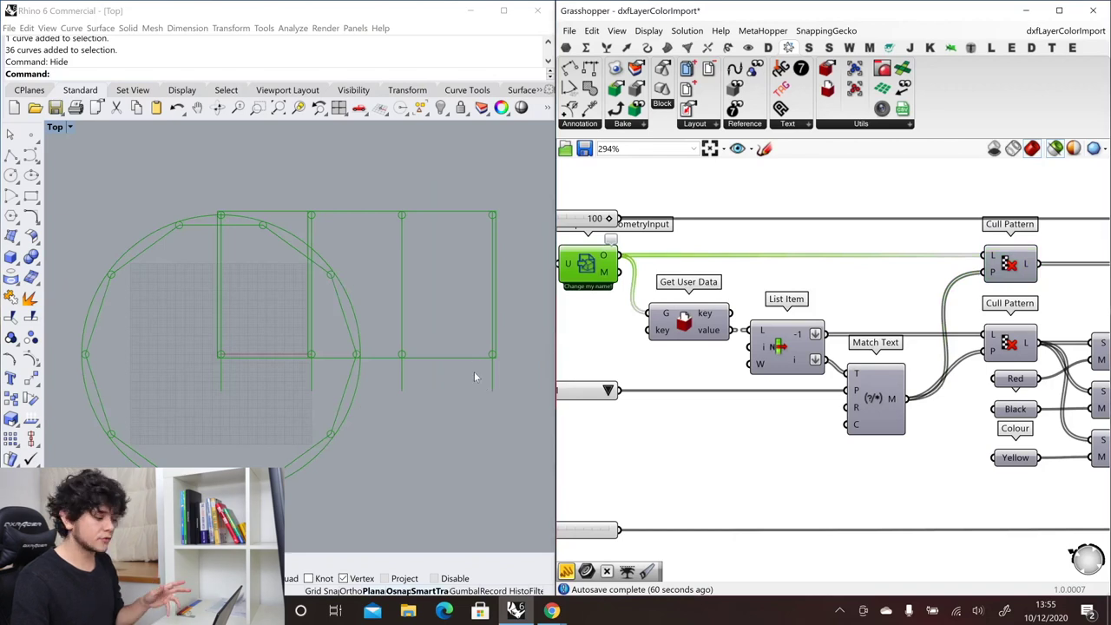
left_click(1009, 265)
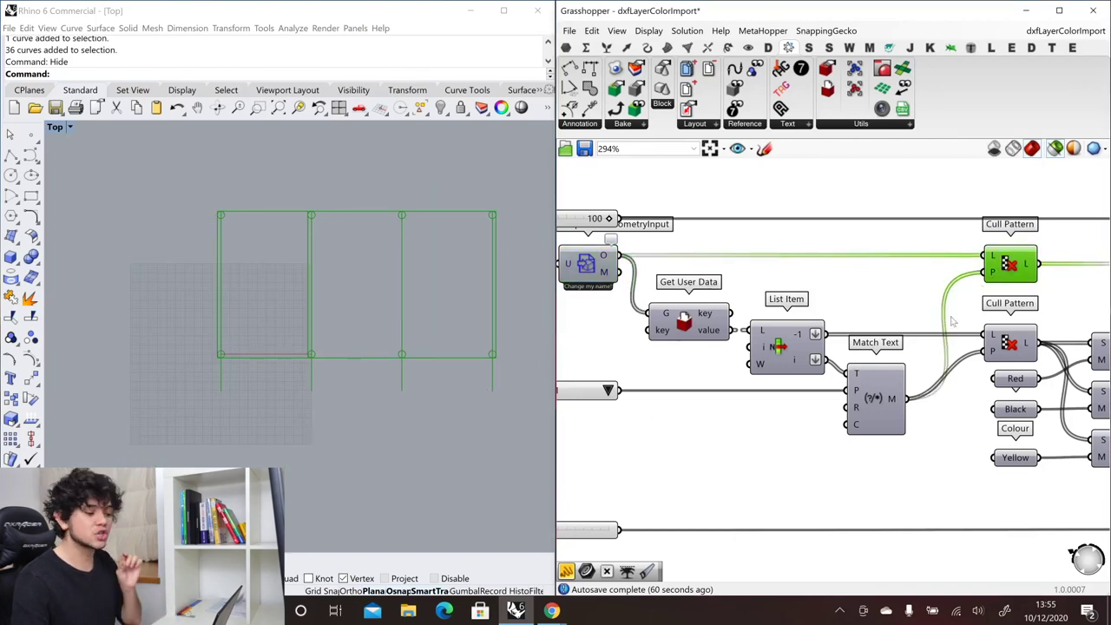
- Set the Select Building value list to Building 2
scroll(1046, 291, "down", 2)
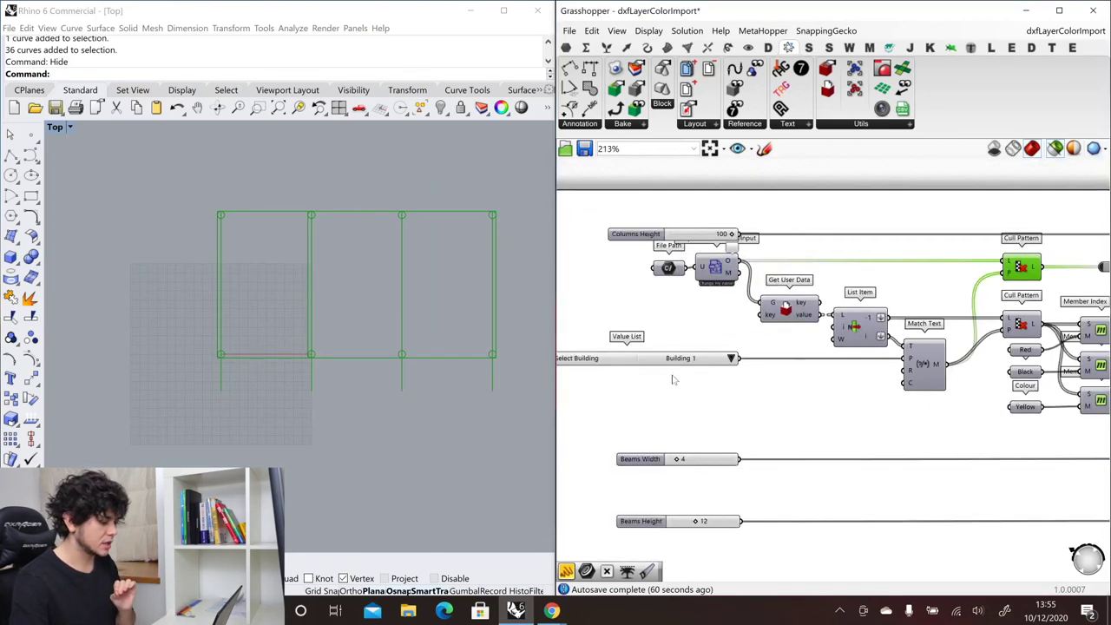
left_click(732, 358)
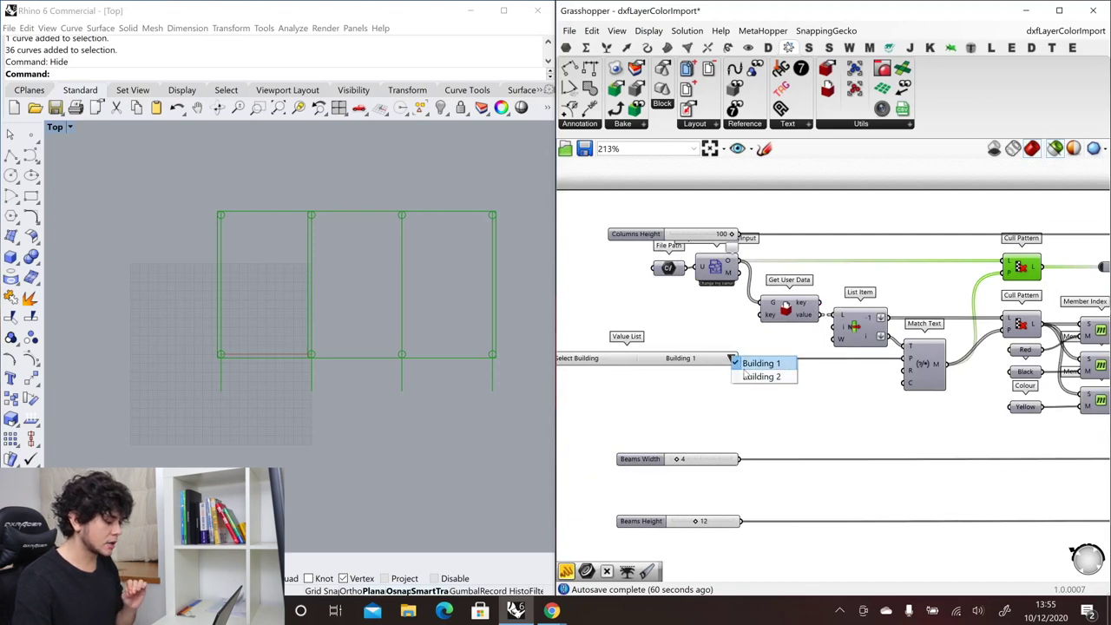
left_click(761, 377)
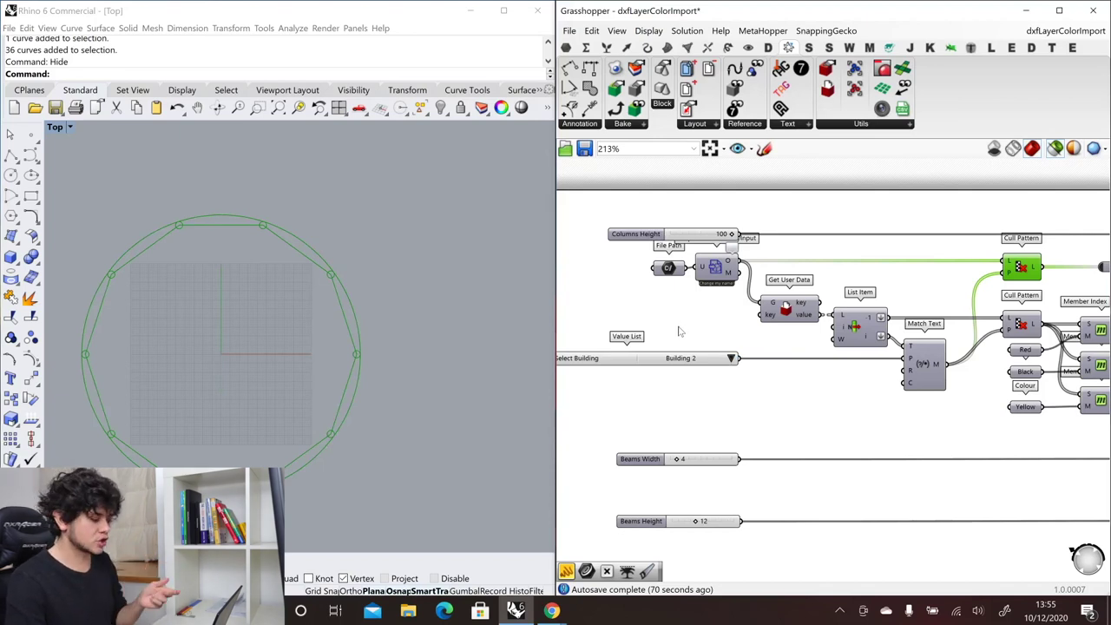
- Select the three List Item components after Member Index in turn to preview the red, black and yellow curves
scroll(679, 330, "up", 3)
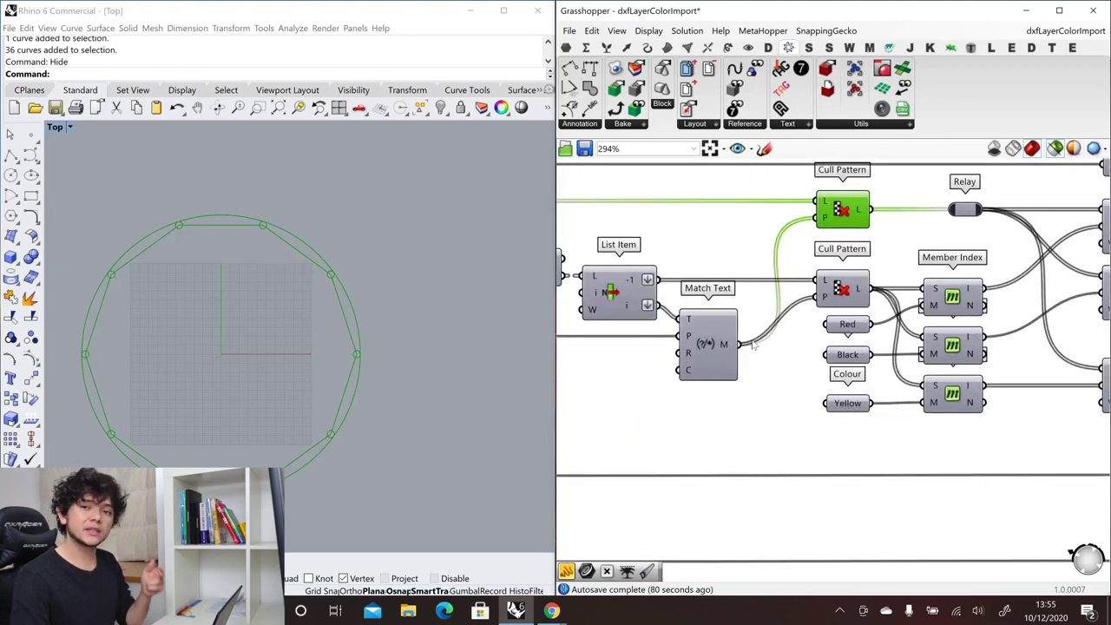
scroll(737, 345, "down", 3)
scroll(990, 258, "up", 2)
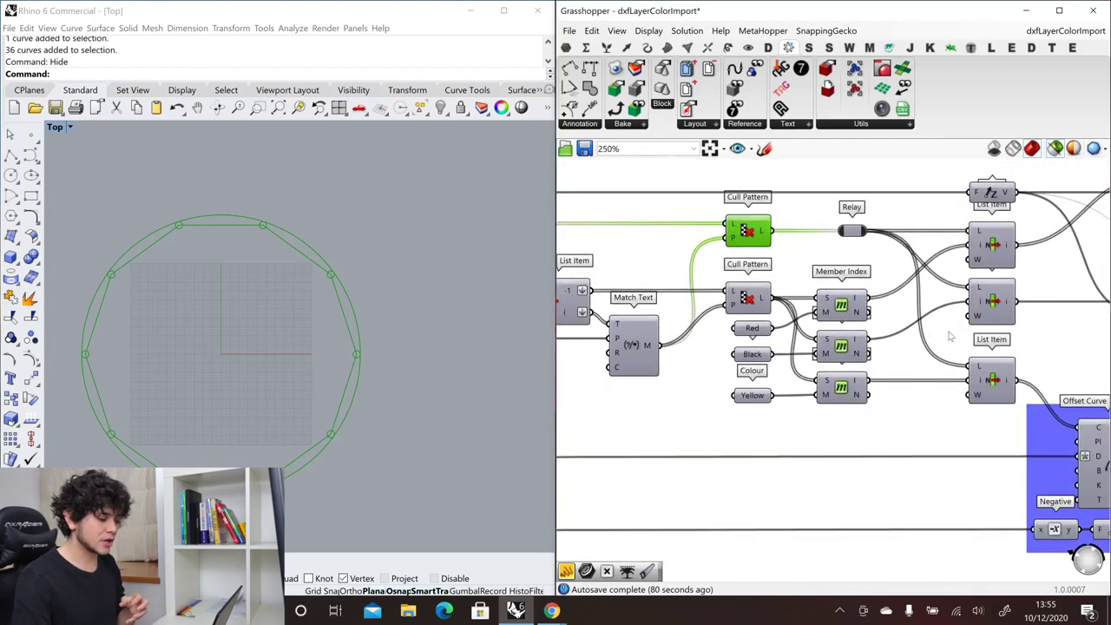
left_click(990, 252)
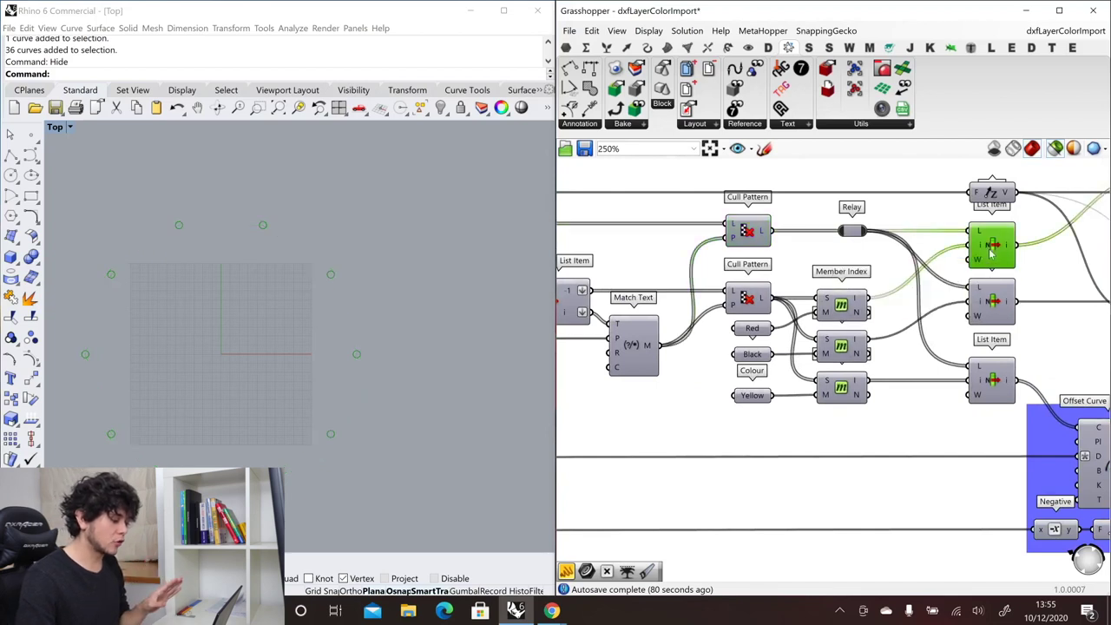
left_click(987, 316)
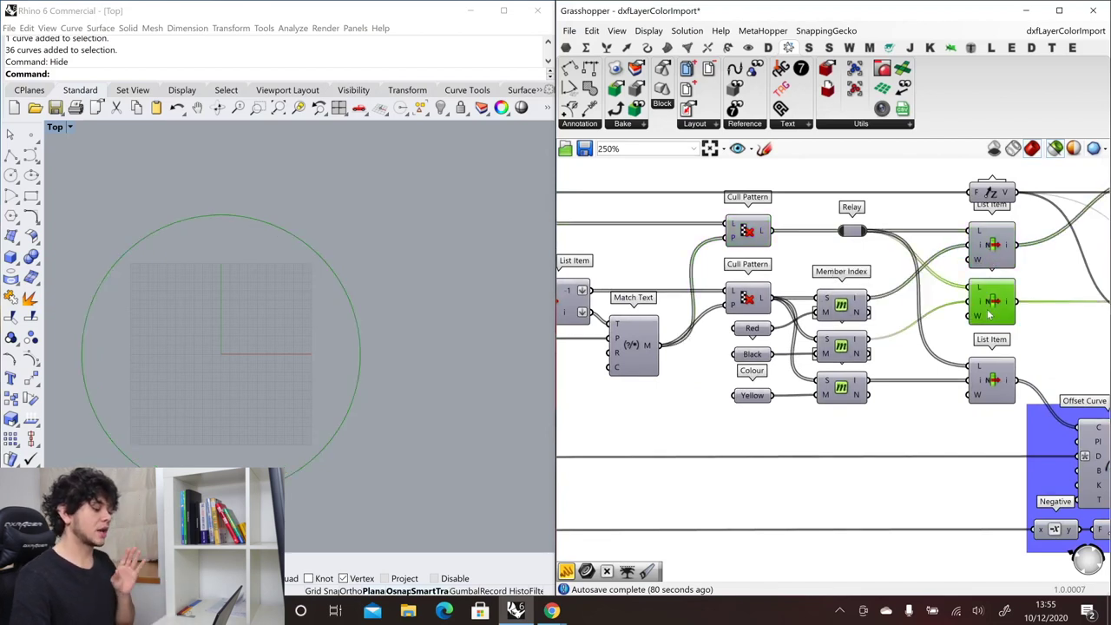
left_click(991, 392)
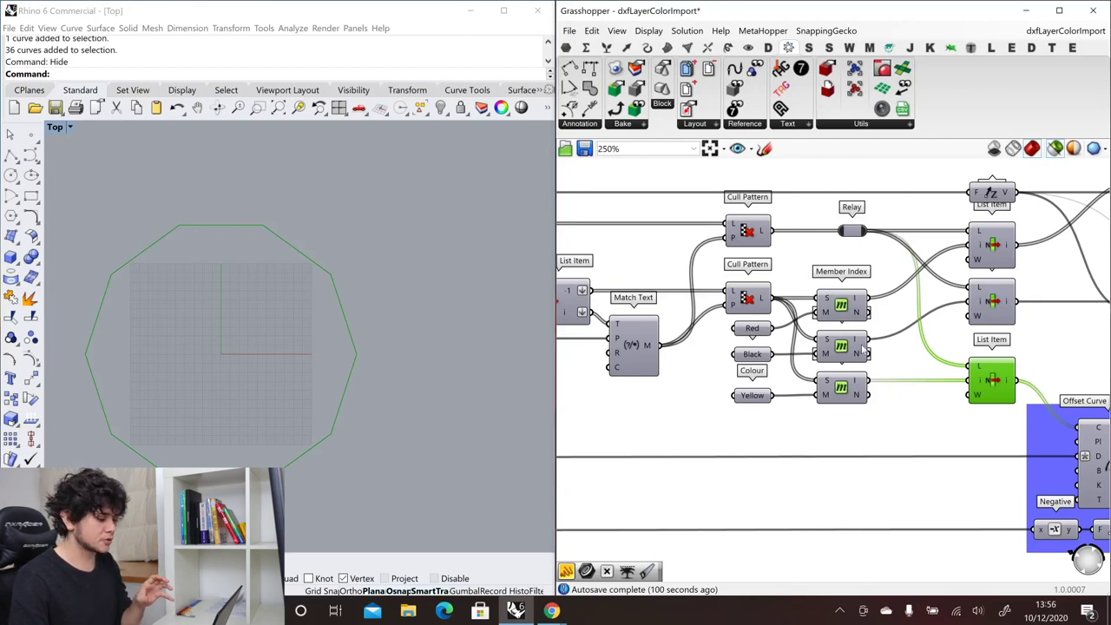
- Follow the yellow curves into the Beams group and select Offset Curve to preview the offset outlines
scroll(855, 286, "down", 2)
scroll(885, 286, "up", 2)
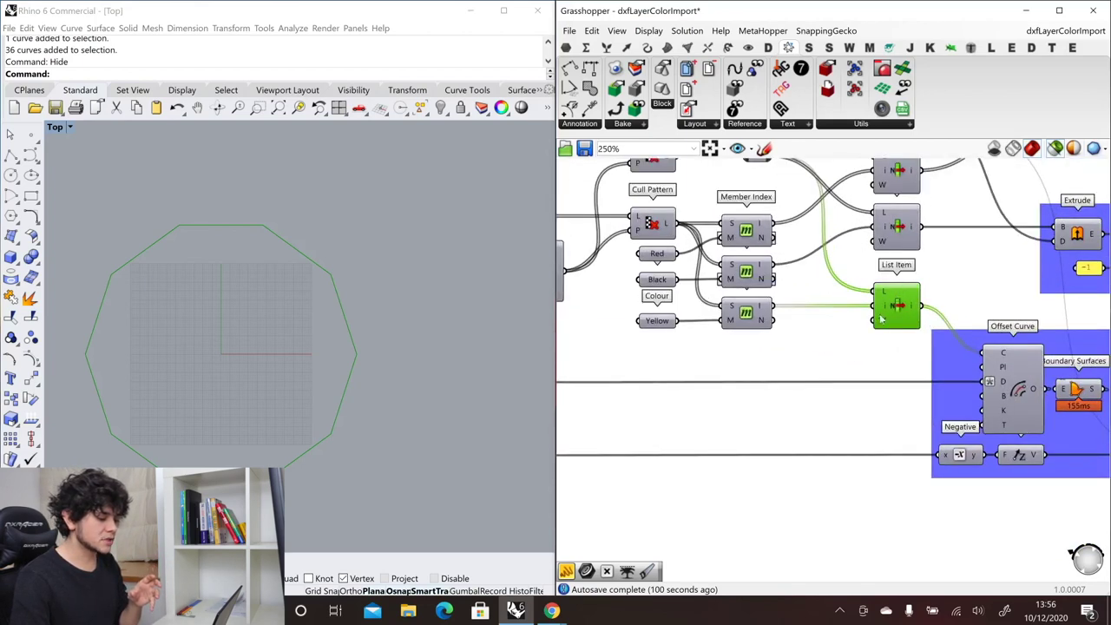
scroll(879, 313, "down", 1)
scroll(1055, 428, "up", 1)
left_click(994, 352)
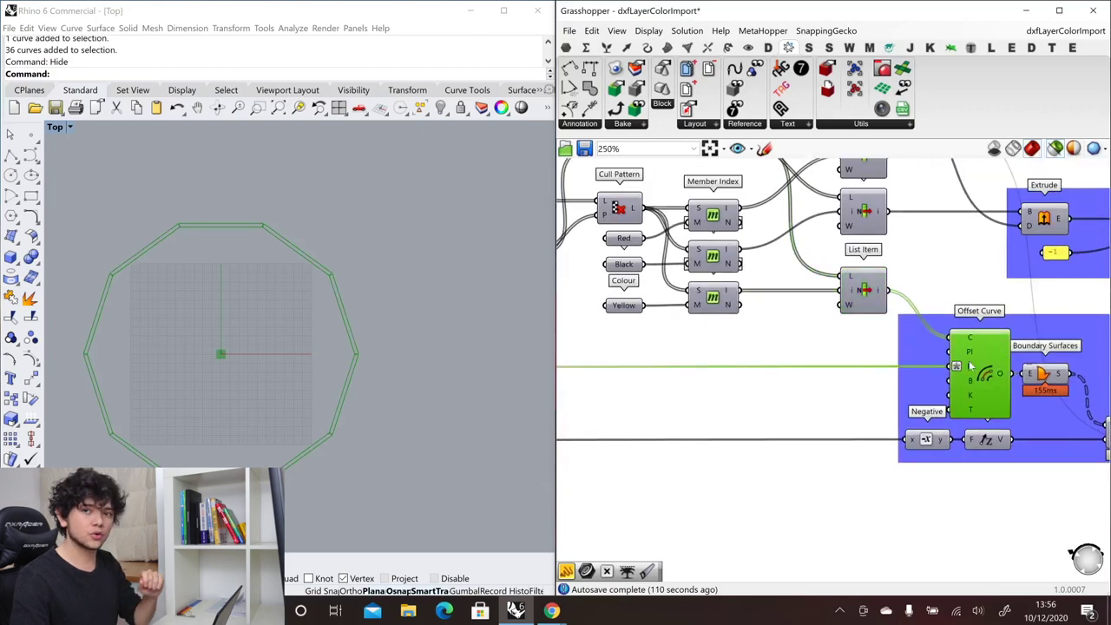
- Select Boundary Surfaces, Extrude and Move in the Beams group in turn to preview how the beams are built
scroll(988, 369, "down", 2)
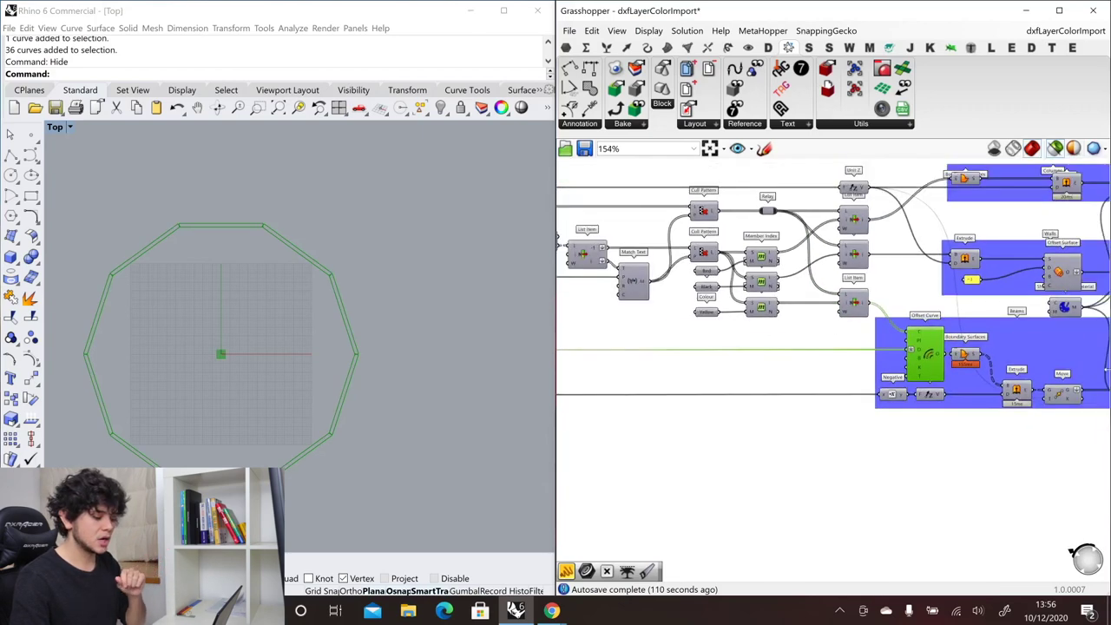
scroll(903, 349, "up", 2)
left_click(903, 350)
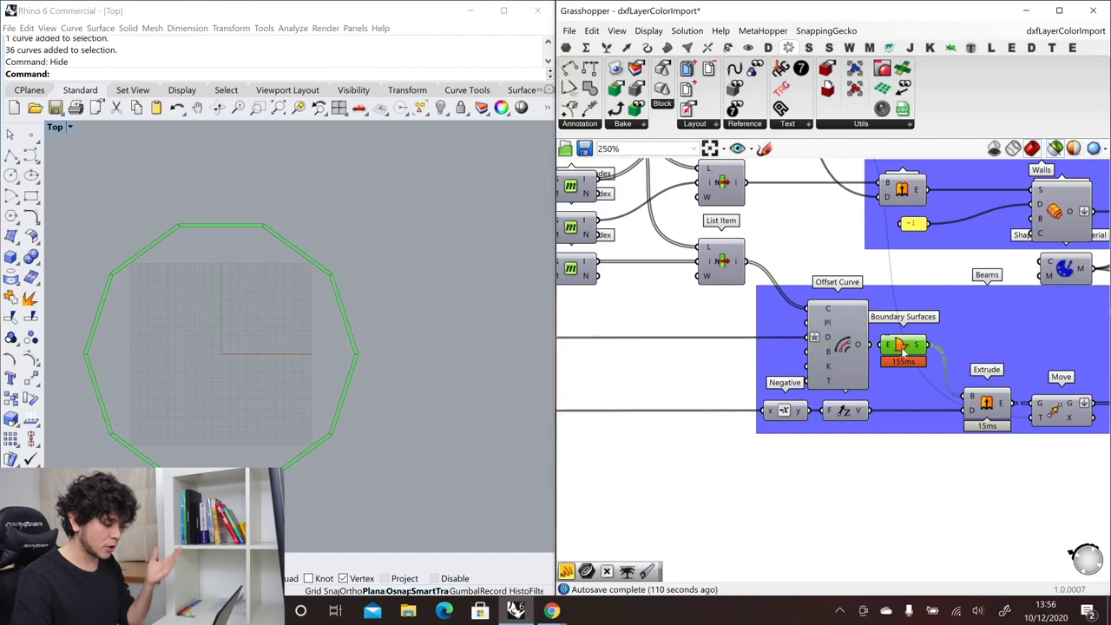
left_click(989, 404)
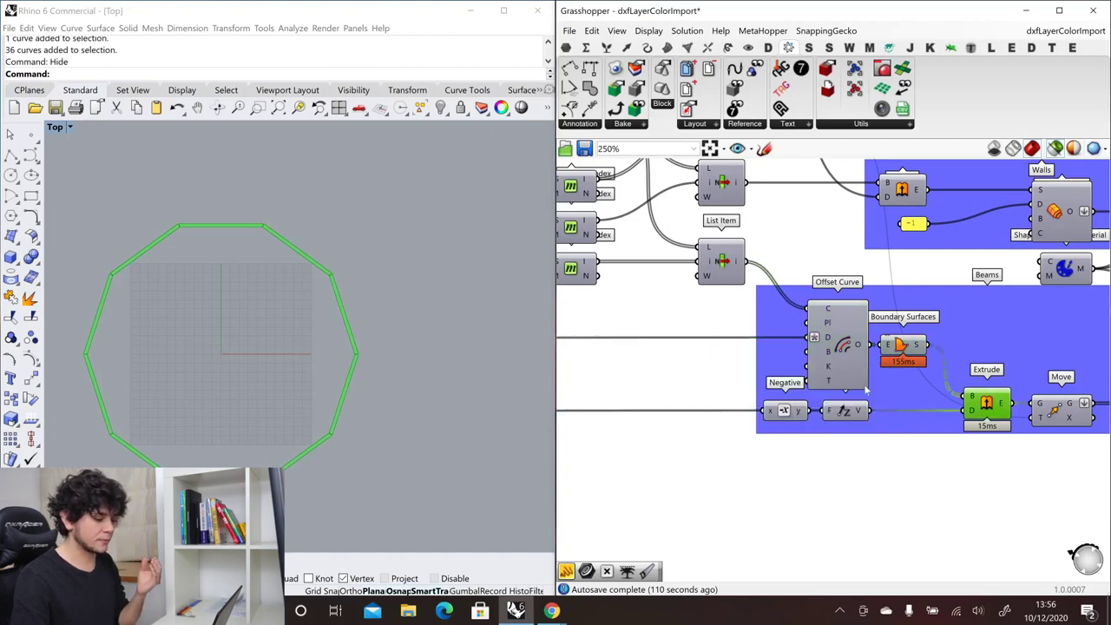
scroll(990, 399, "down", 3)
scroll(931, 382, "up", 3)
left_click(981, 386)
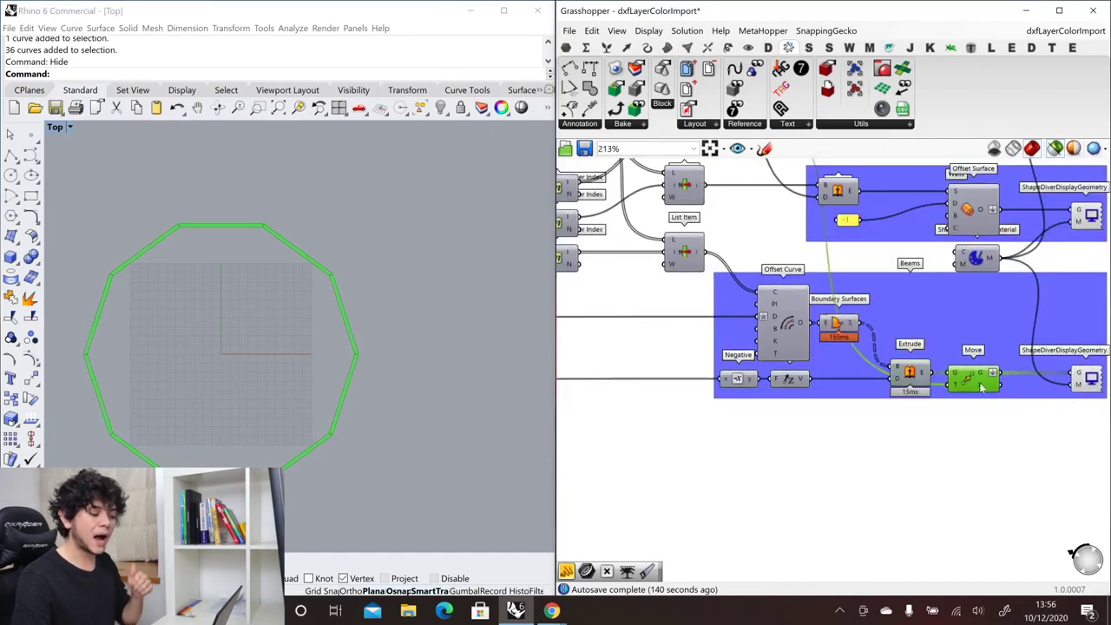
scroll(1037, 386, "down", 5)
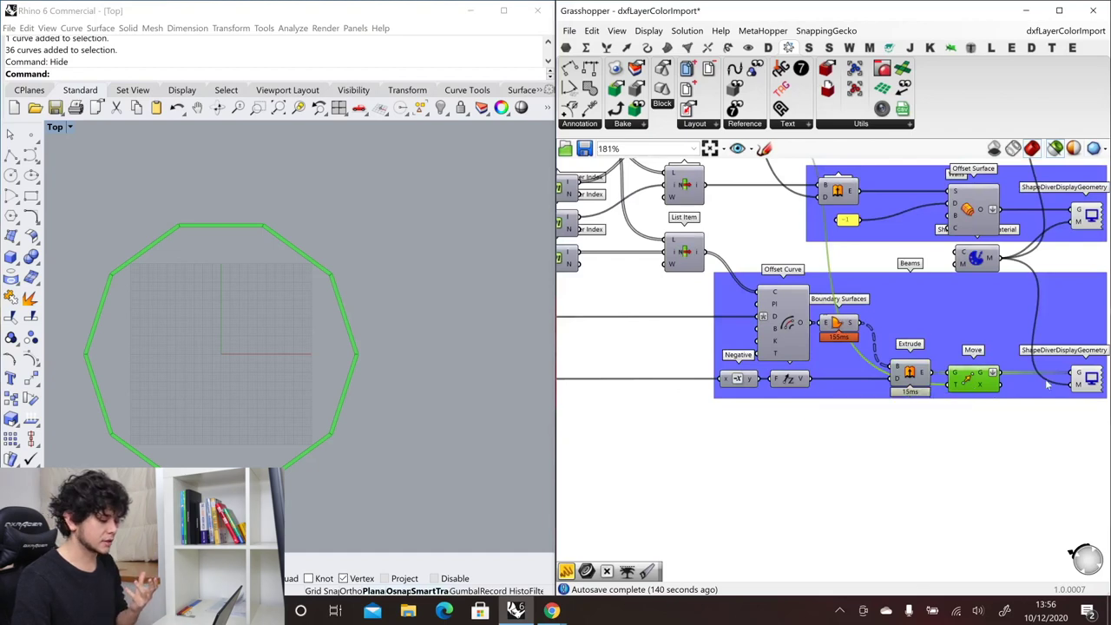
scroll(724, 284, "up", 5)
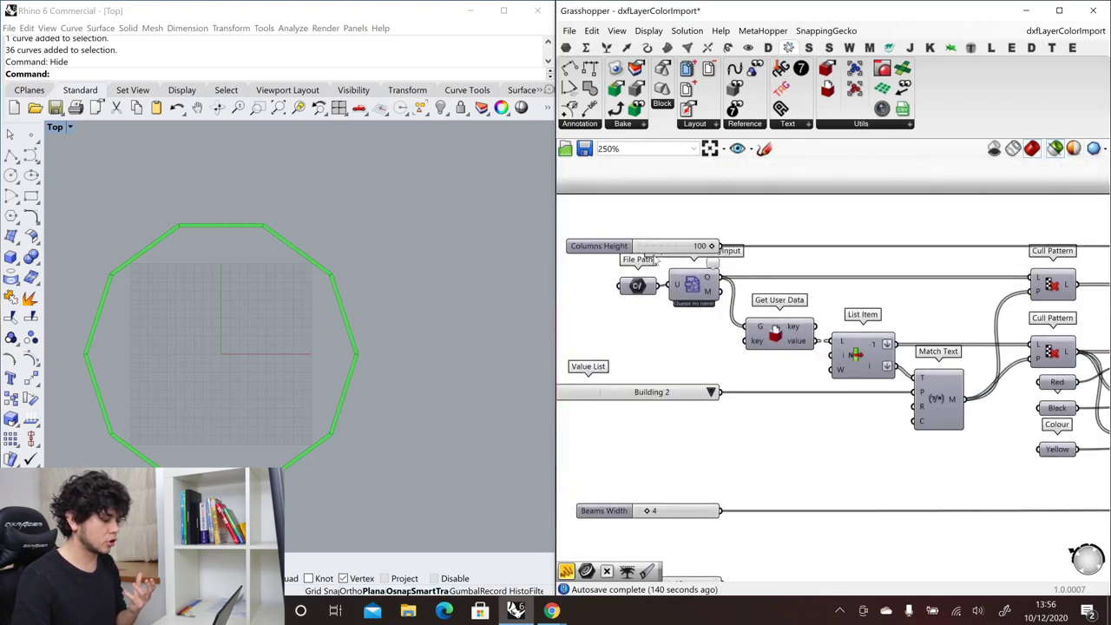
- Switch from the Top view to a maximized Perspective viewport and view the beams in 3D
double_click(55, 128)
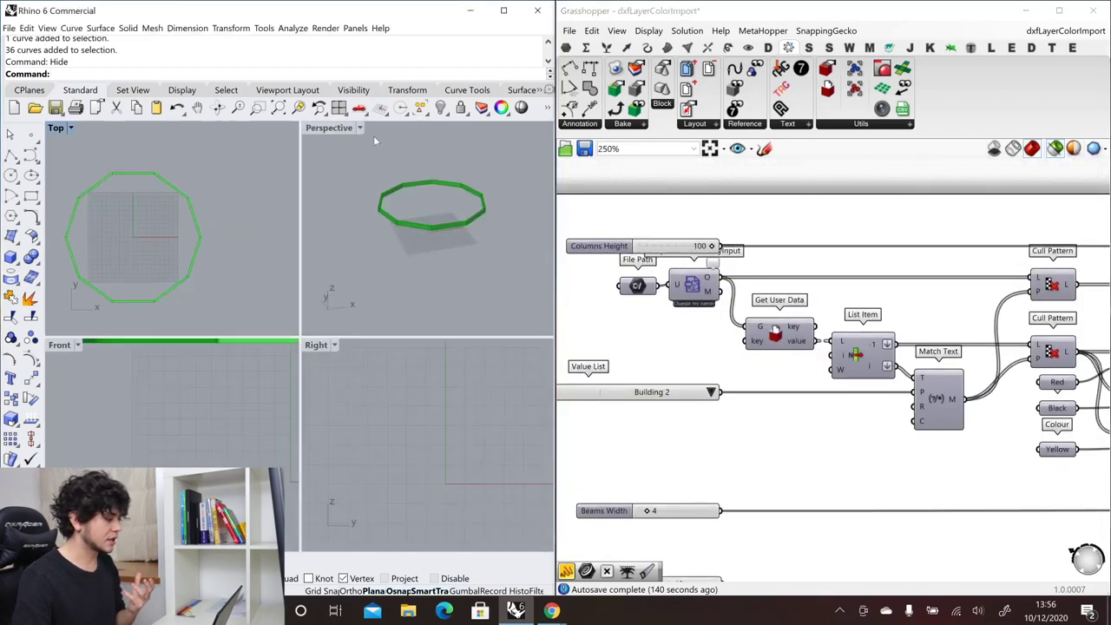
double_click(338, 131)
right_click_drag(377, 318, 389, 273)
- Follow the black curve from its List Item through Extrude and Offset Surface to preview how the walls are built
scroll(833, 339, "down", 2)
right_click_drag(833, 338, 859, 334)
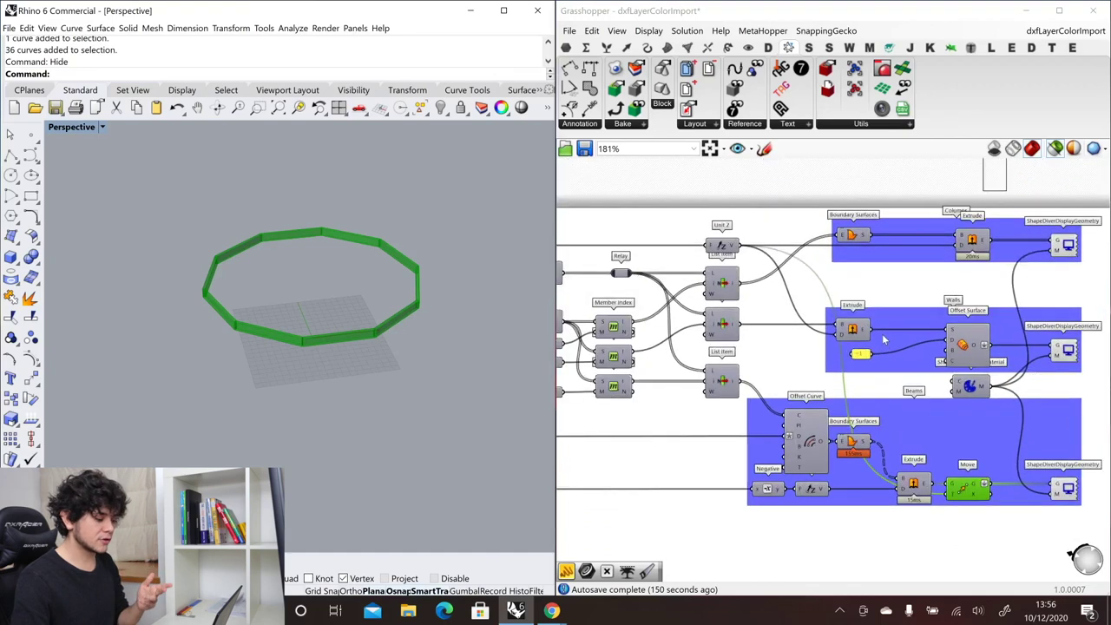
scroll(866, 333, "up", 3)
left_click(621, 317)
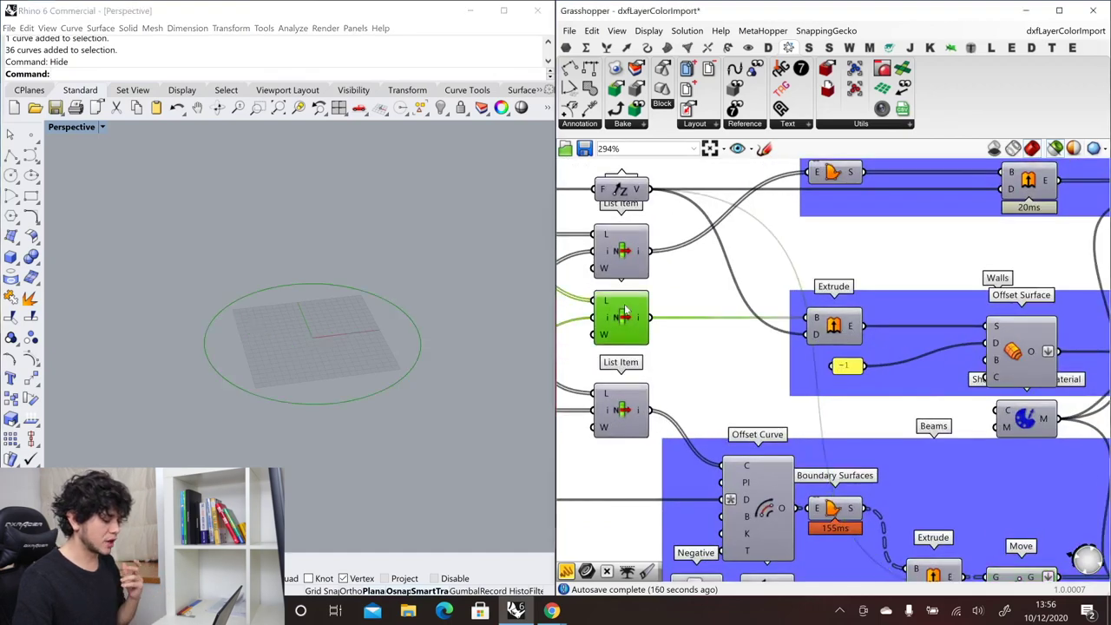
left_click(837, 328)
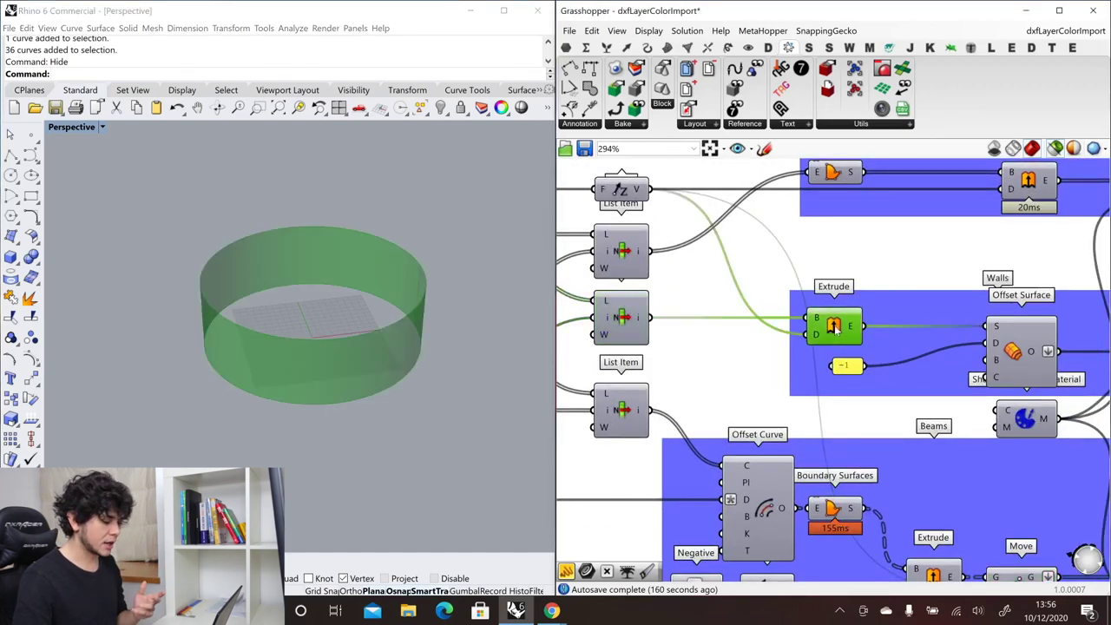
scroll(835, 328, "down", 2)
scroll(894, 312, "up", 2)
left_click(894, 312)
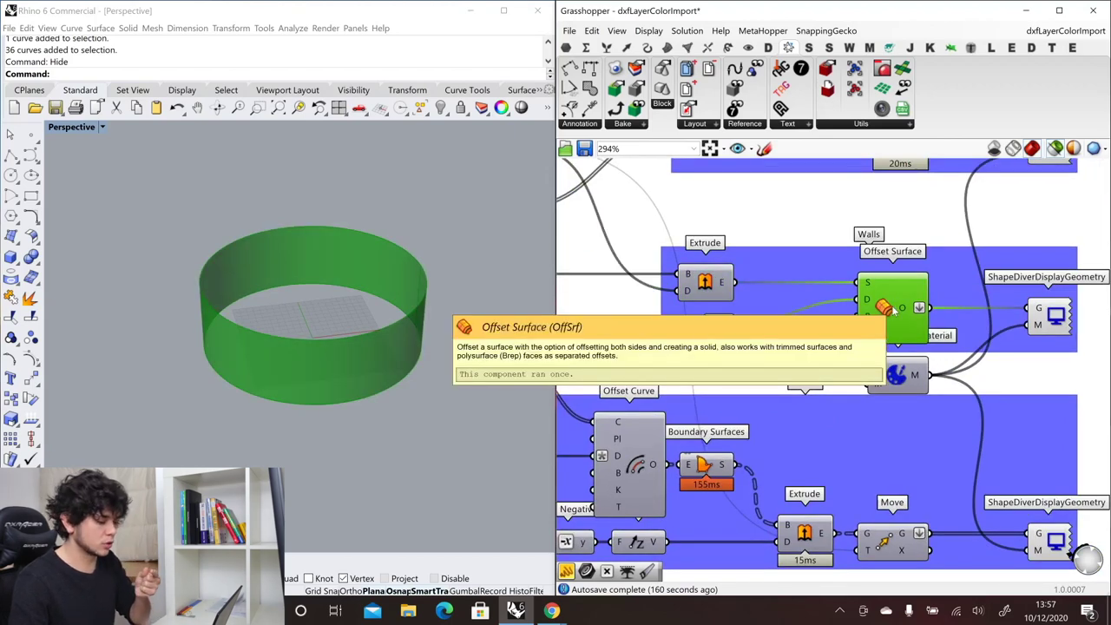
scroll(970, 407, "down", 2)
scroll(883, 225, "up", 2)
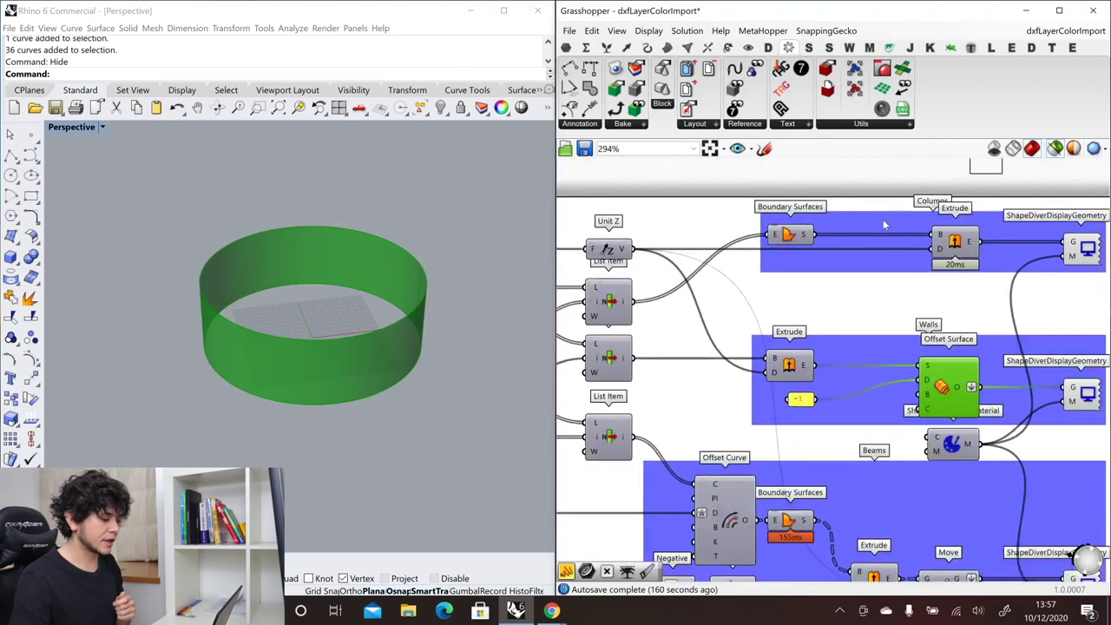
- Select Boundary Surfaces and Extrude in the Columns group in turn to preview how the columns are built
left_click(776, 239)
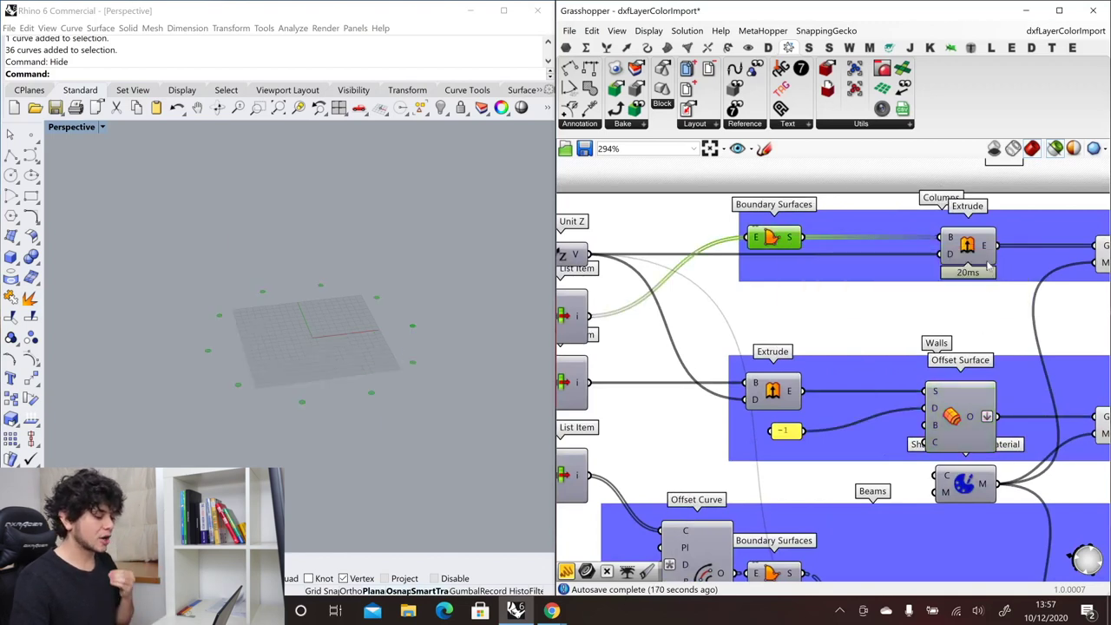
left_click(981, 251)
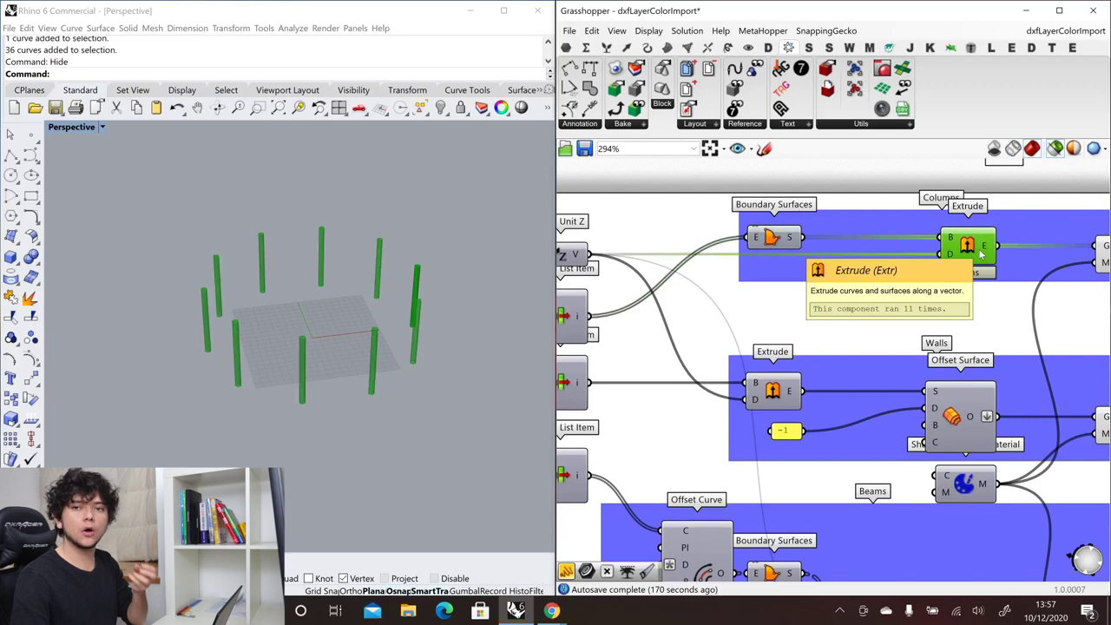
scroll(982, 260, "down", 2)
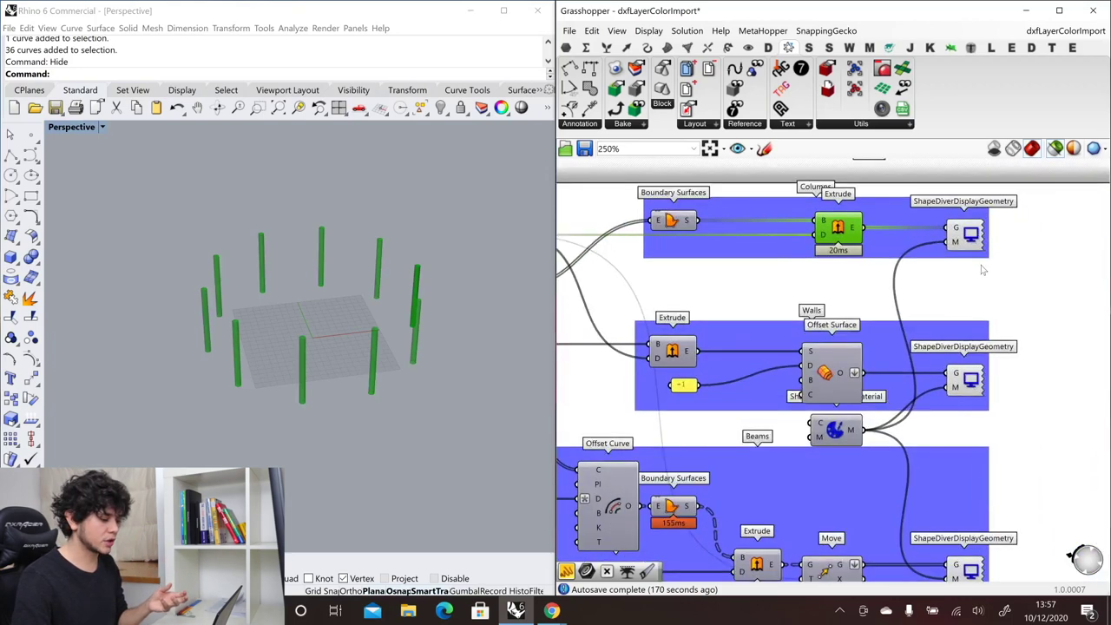
- Select the three ShapeDiverDisplayGeometry components together to preview columns, walls and beams, and clear the selection
left_click(970, 243)
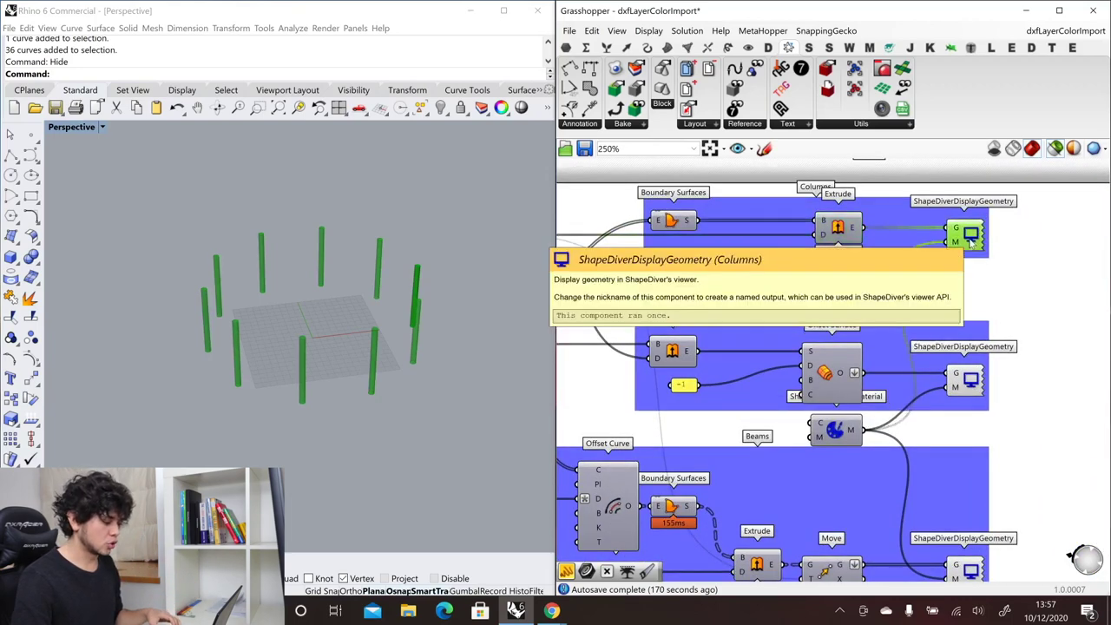
left_click(970, 391)
scroll(954, 286, "up", 2)
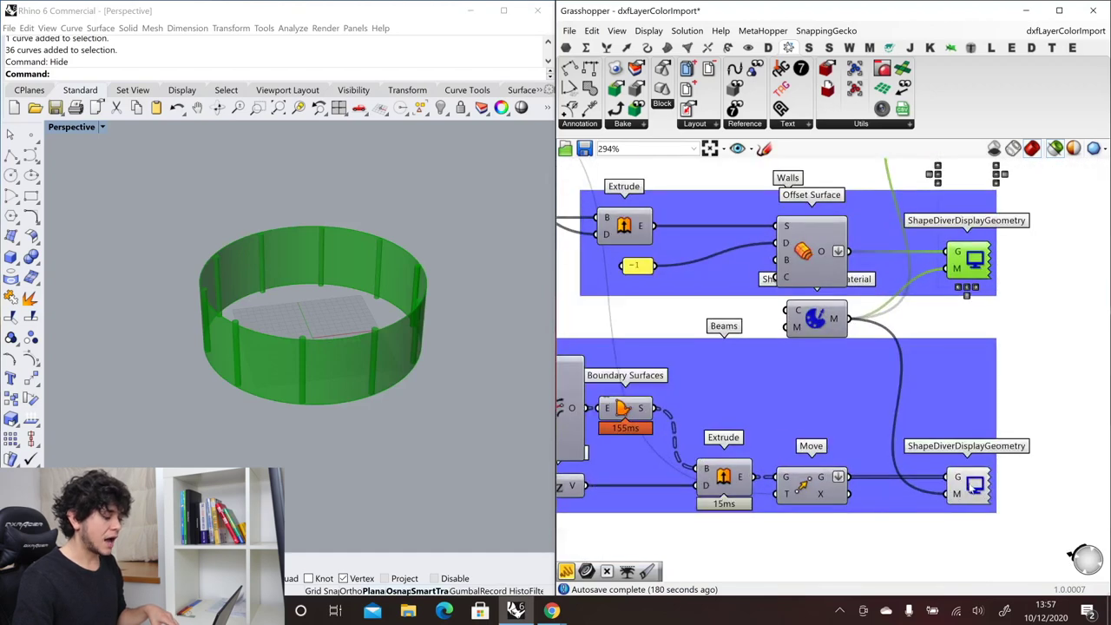
left_click(974, 488, "shift")
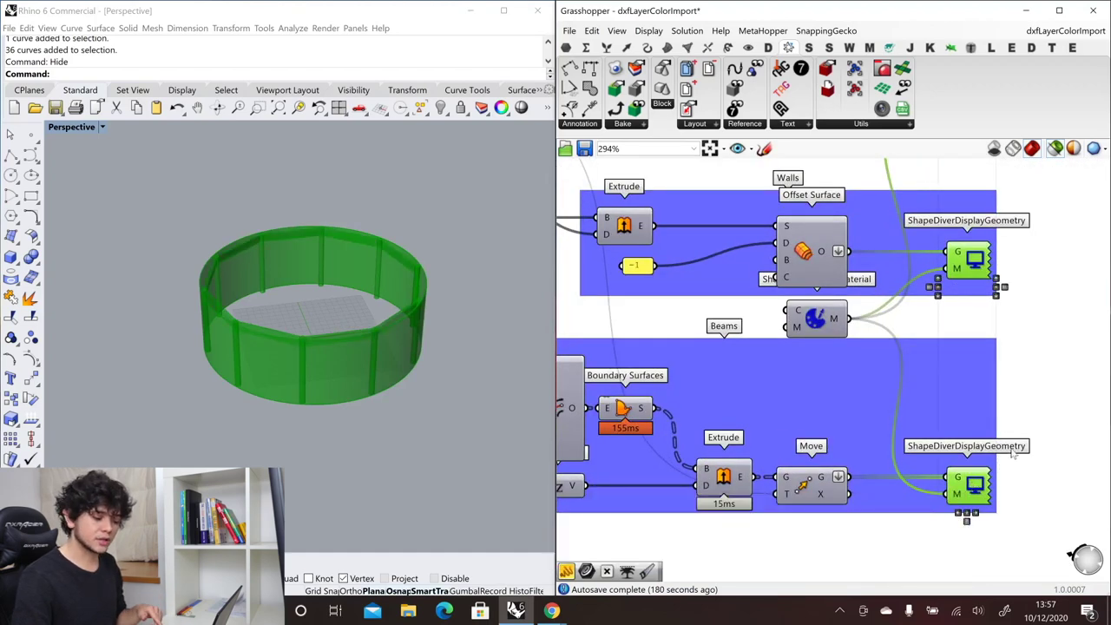
left_click(1037, 415)
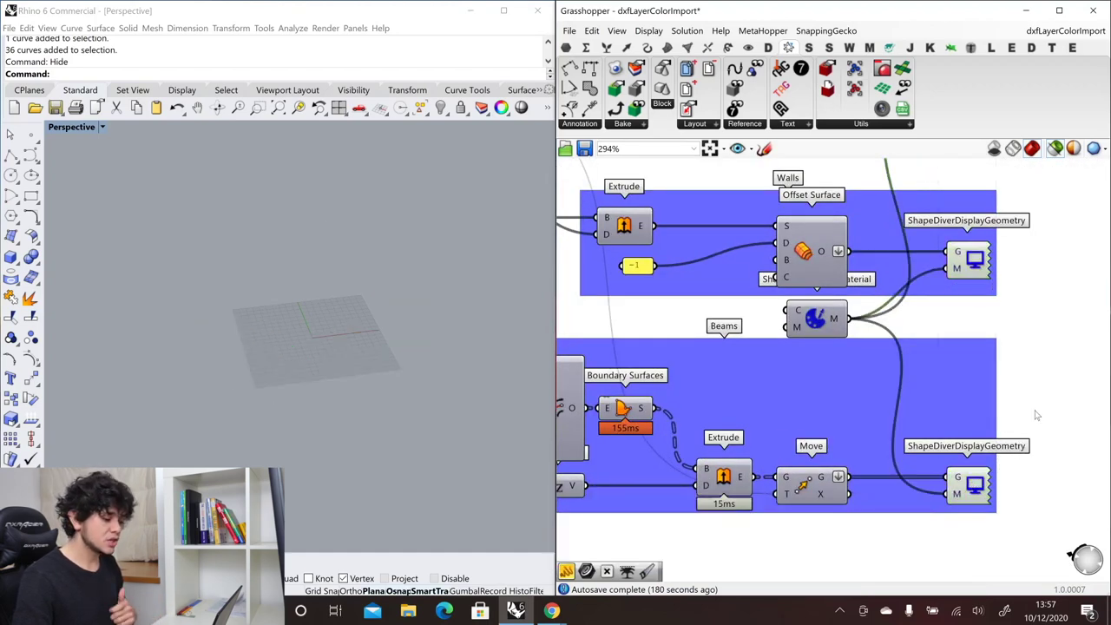
- Turn off previewing only selected components and recompute the definition
left_click(1054, 148)
right_click(1033, 309)
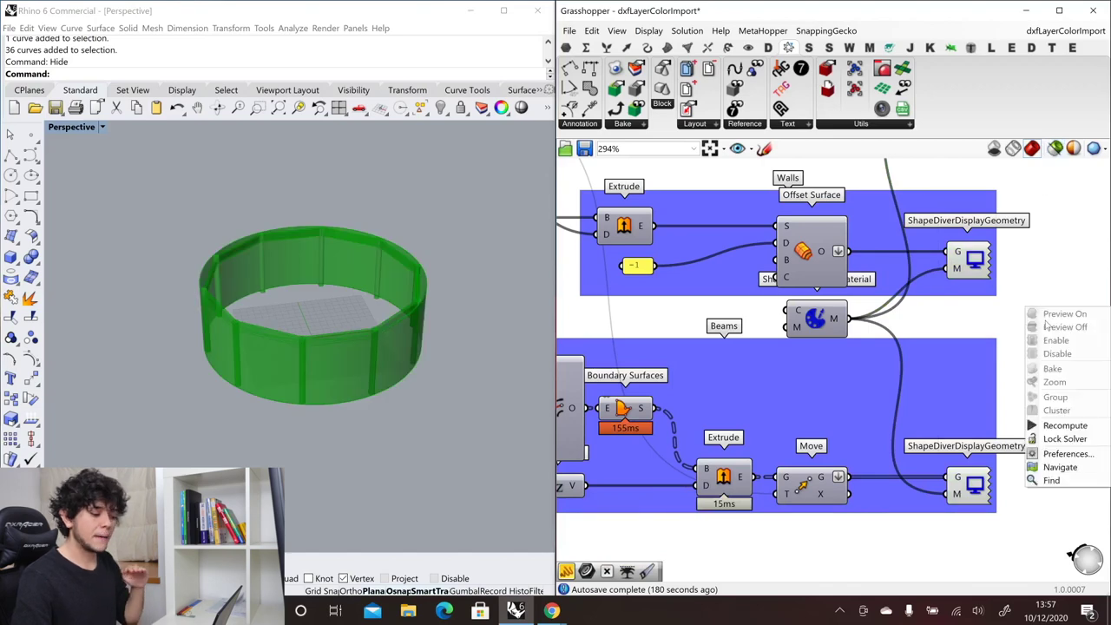
left_click(1054, 434)
- Set the Select Building value list to Building 1 and inspect the generated building in Perspective
scroll(1053, 434, "down", 7)
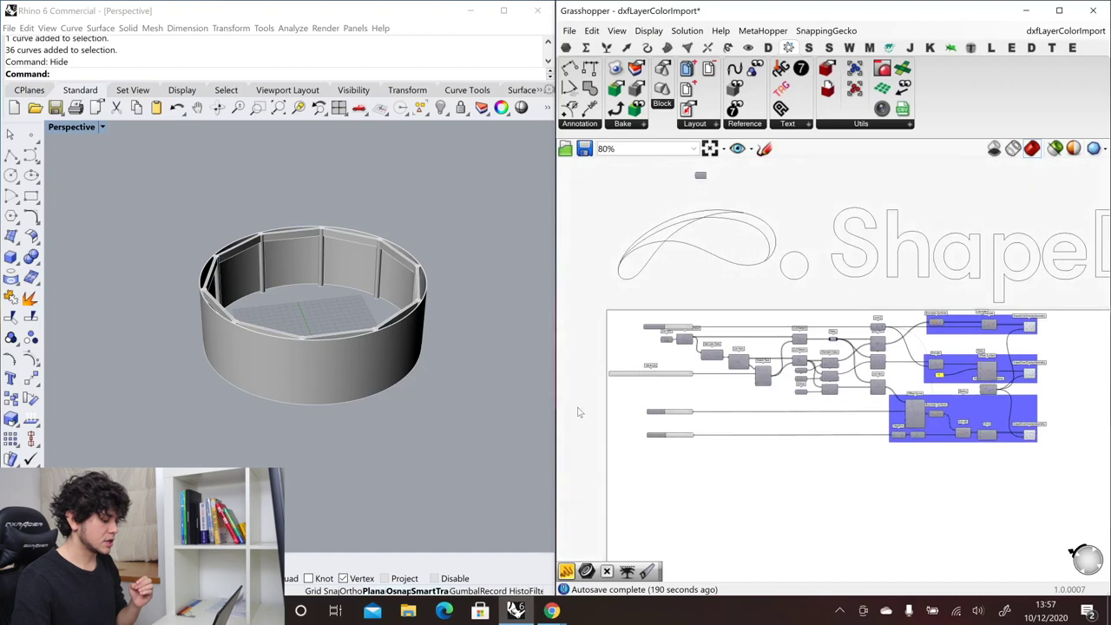
scroll(580, 407, "up", 7)
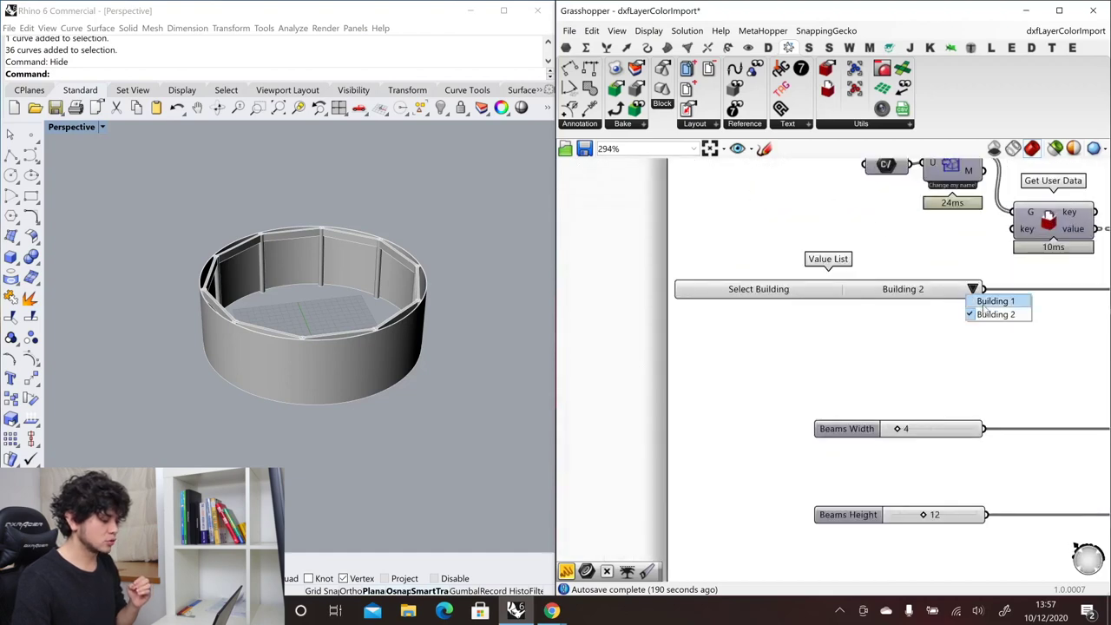
left_click(989, 299)
right_click_drag(256, 317, 455, 284)
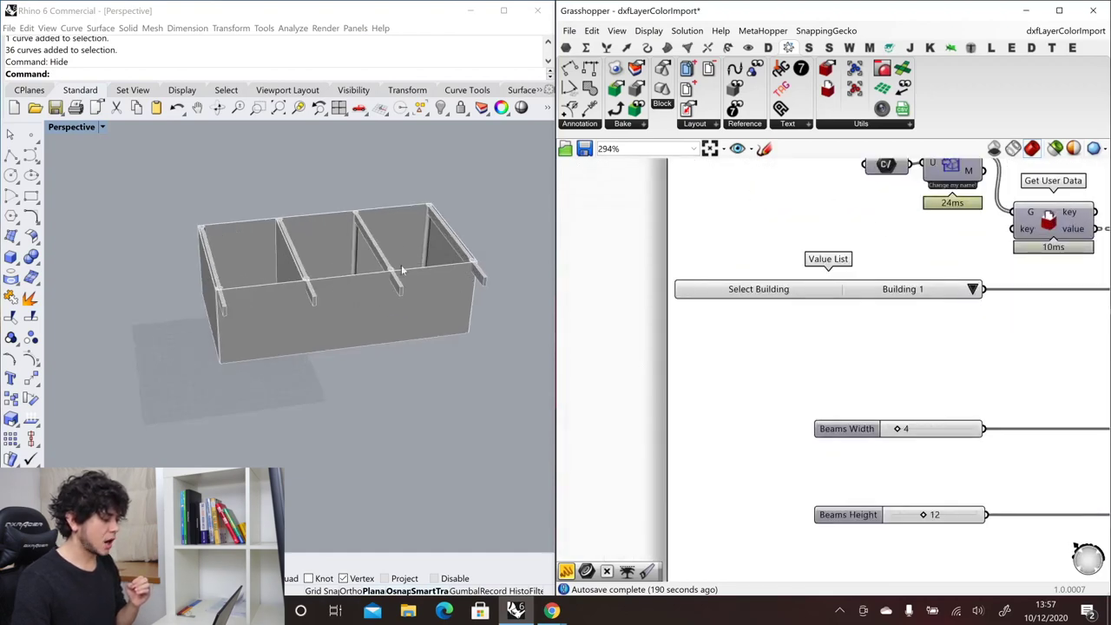
right_click_drag(387, 295, 443, 286)
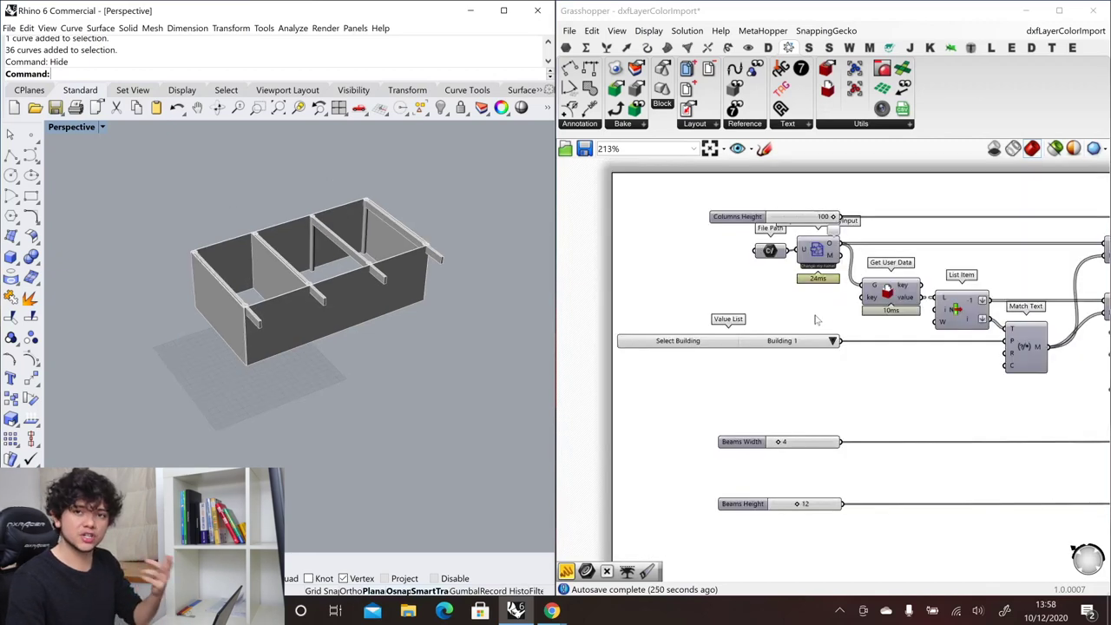
left_click(821, 253)
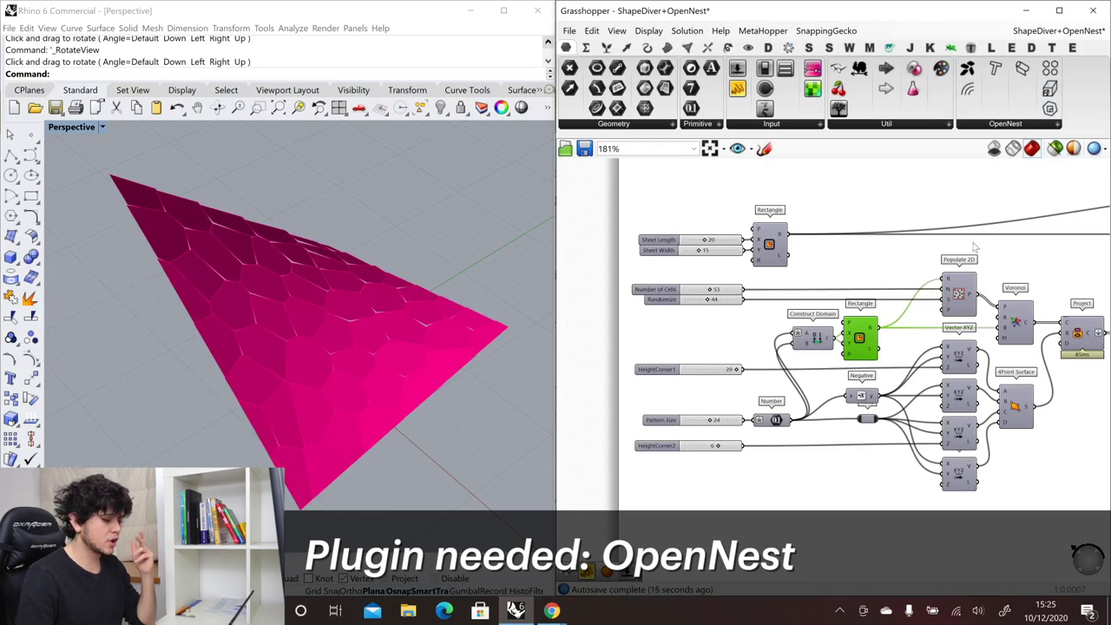
- Limit the preview to selected components and select Populate 2D, Voronoi and 4Point Surface in turn to inspect the pattern and surface
left_click(1054, 148)
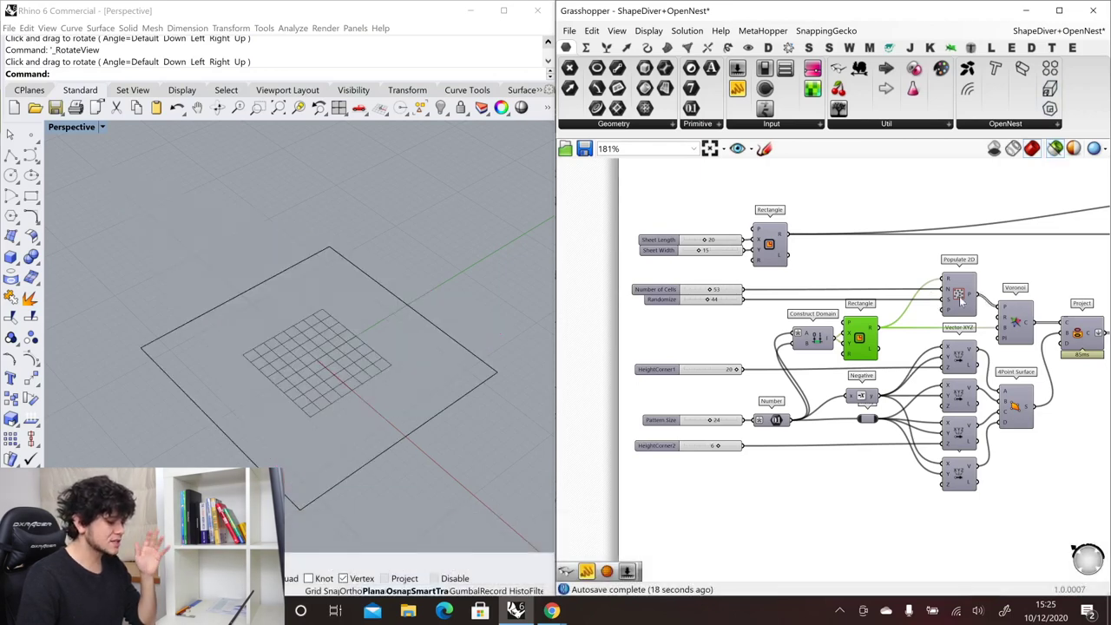
left_click(961, 298)
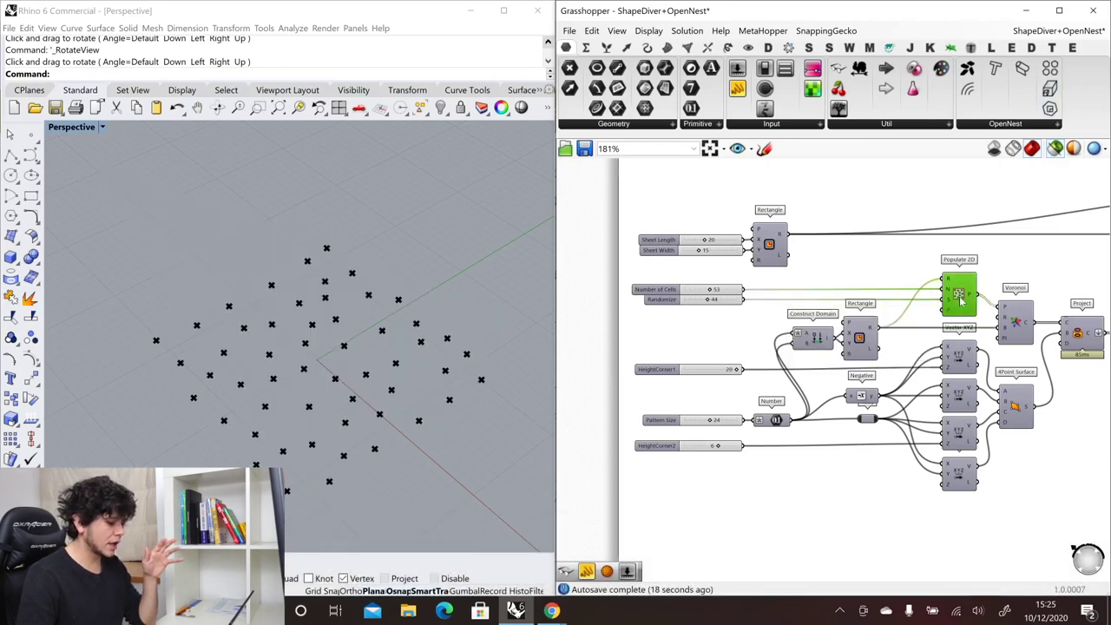
left_click(1021, 328)
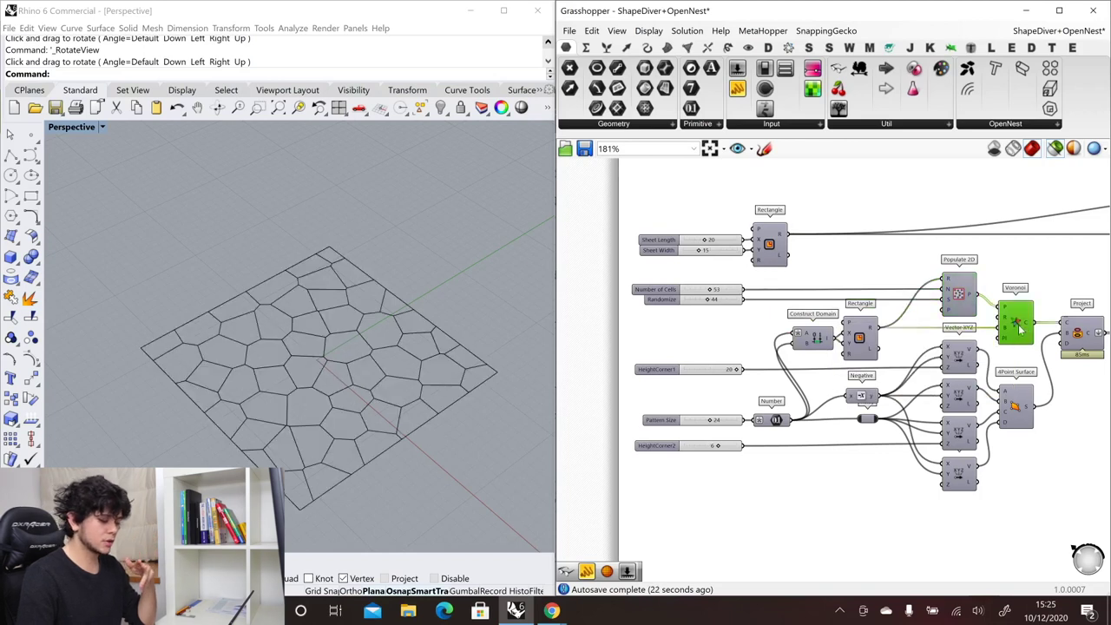
left_click(1014, 404)
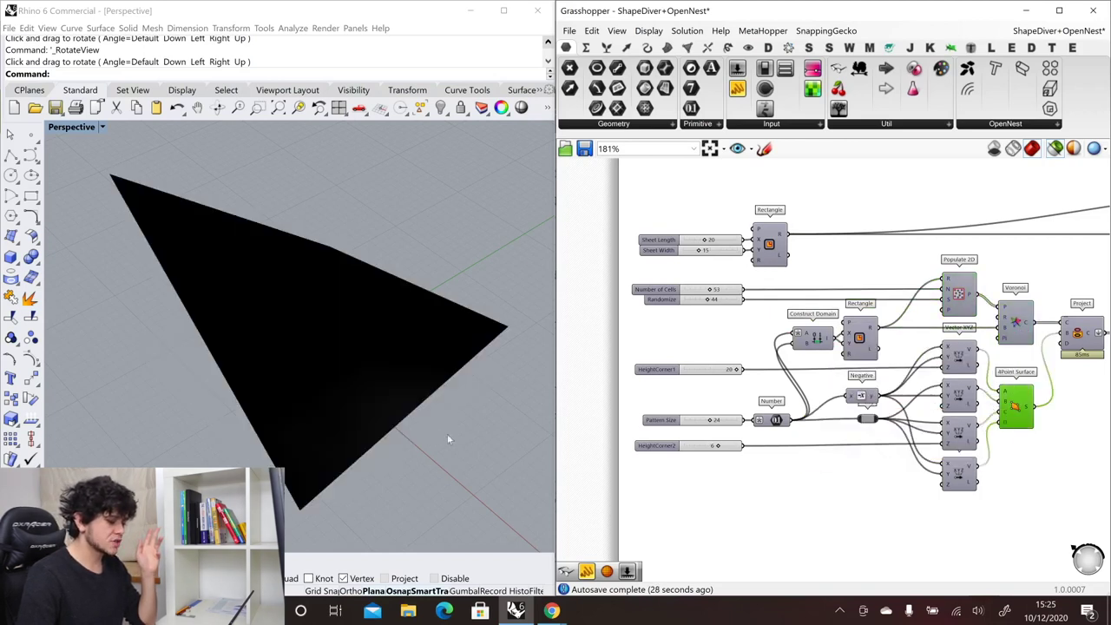
mouse_move(447, 438)
right_mouse_down()
mouse_move(442, 392)
mouse_move(426, 441)
right_mouse_up()
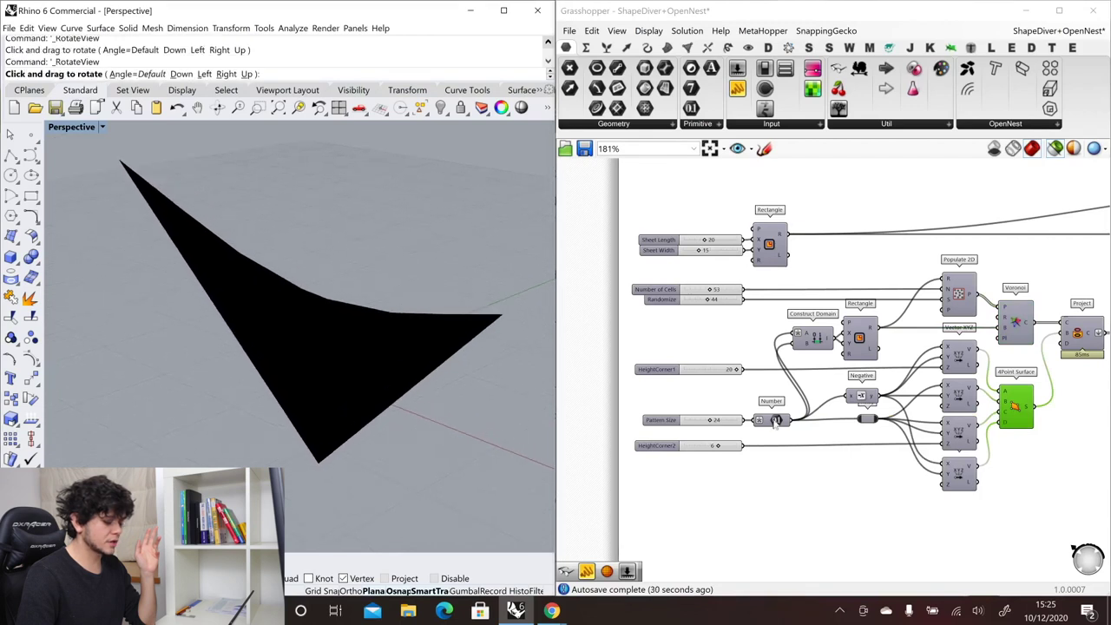
- Adjust the surface's corner height sliders, leaving HeightCorner1 at 20 and setting HeightCorner2 to 7, and view the surface
left_click(735, 370)
left_click_drag(720, 372, 779, 375)
left_click_drag(717, 448, 720, 446)
scroll(745, 419, "down", 2)
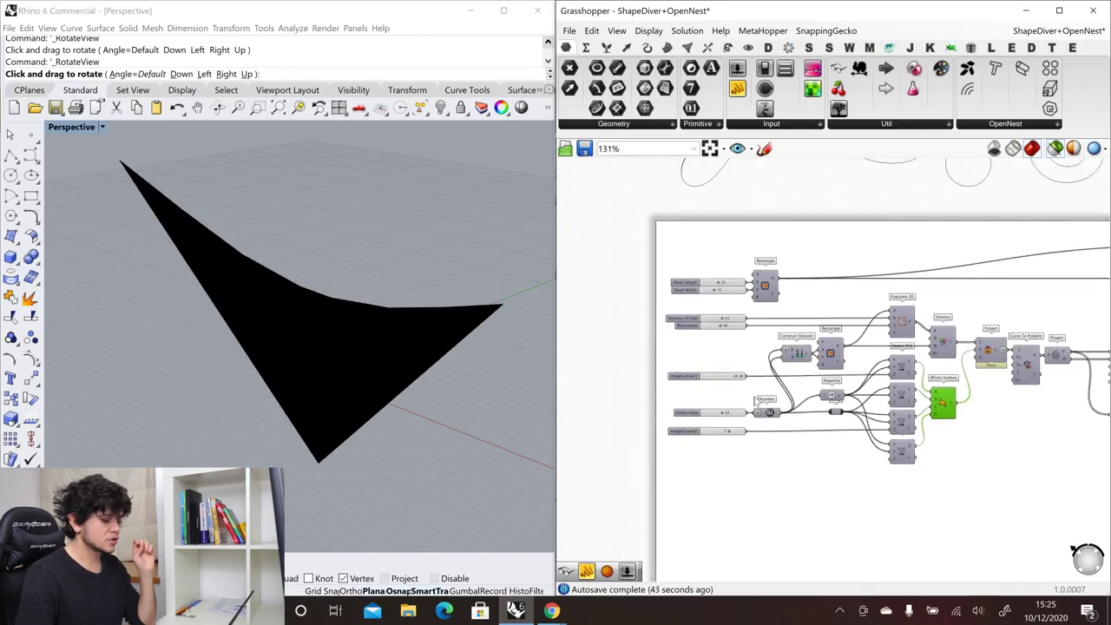
left_click(441, 411)
right_click_drag(414, 434, 434, 444)
- Preview the Voronoi cells projected onto the surface and their polyline conversion through the Project and Curve To Polyline components
scroll(978, 363, "up", 3)
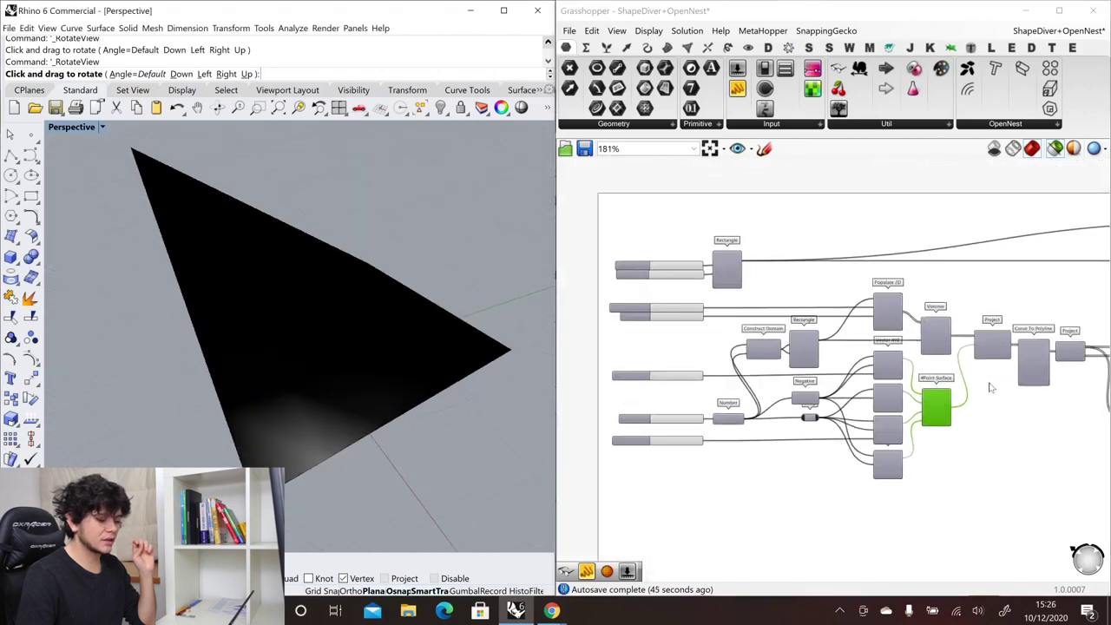
left_click(915, 321)
left_click(1005, 335)
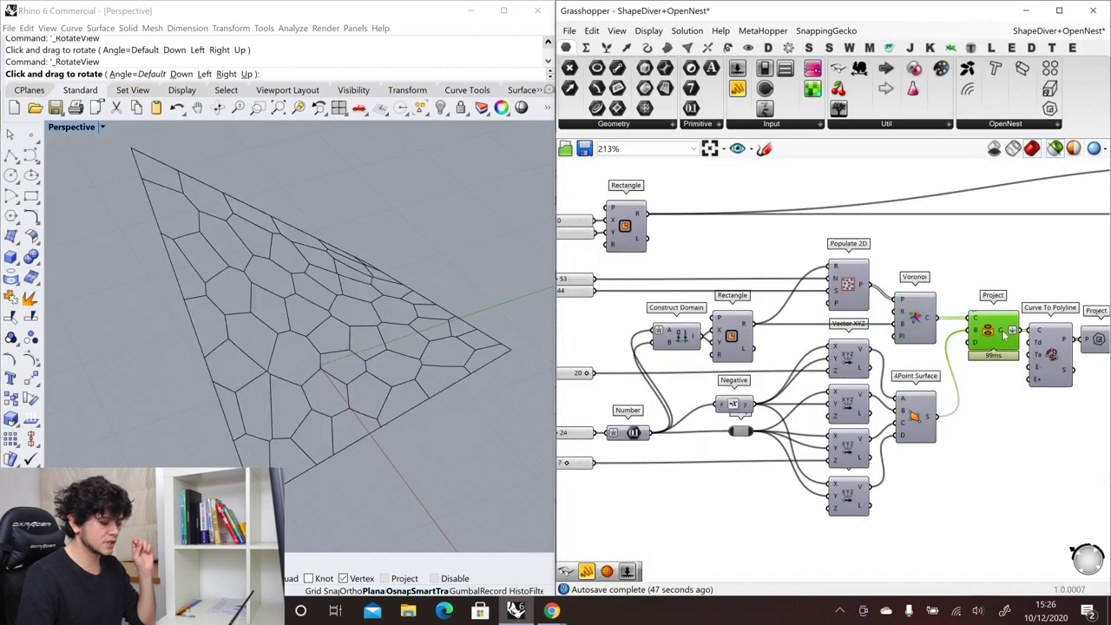
left_click(1050, 356)
scroll(1050, 355, "up", 2)
right_click_drag(1018, 442, 727, 438)
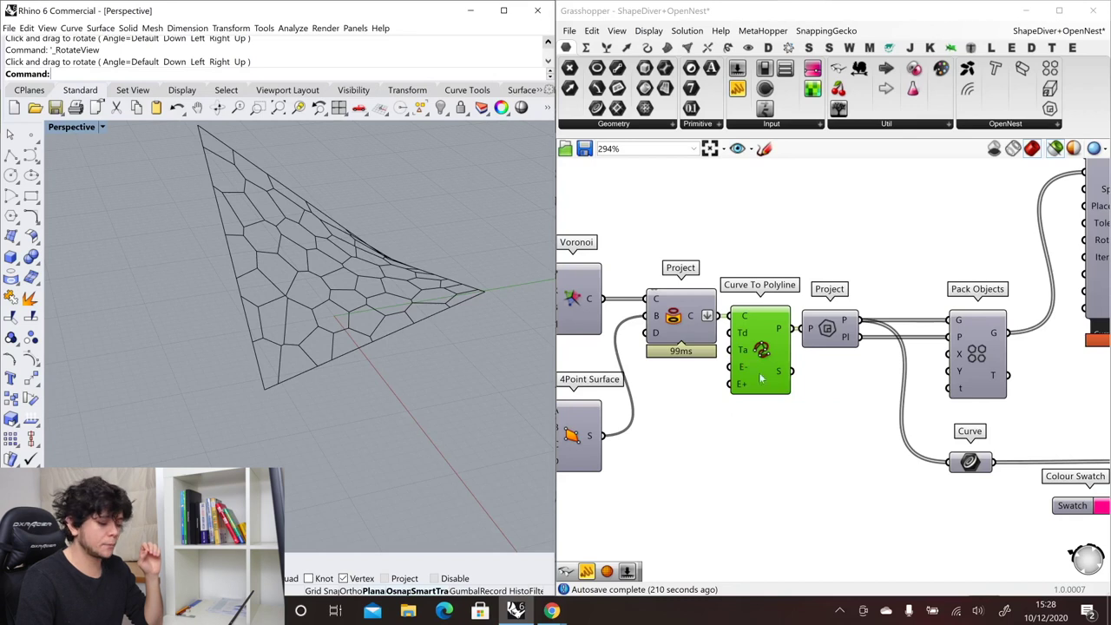
left_click(675, 306)
left_click(761, 348)
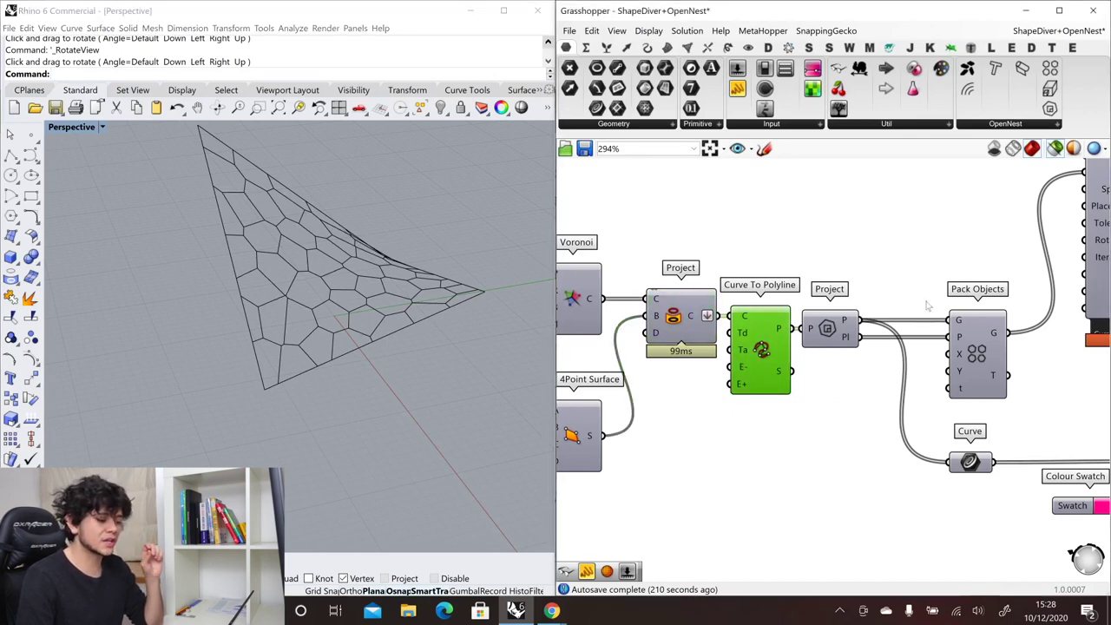
- Show the list of OpenNest components and select the OpenNest Project component to preview the cell polygons and their planes
left_click(1017, 127)
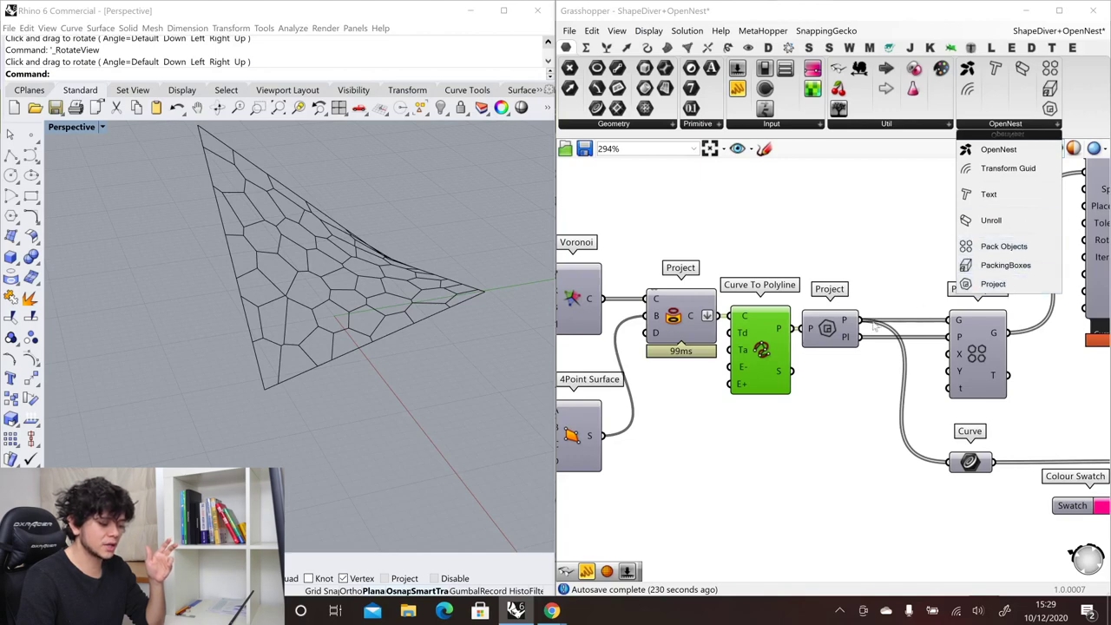
left_click(844, 333)
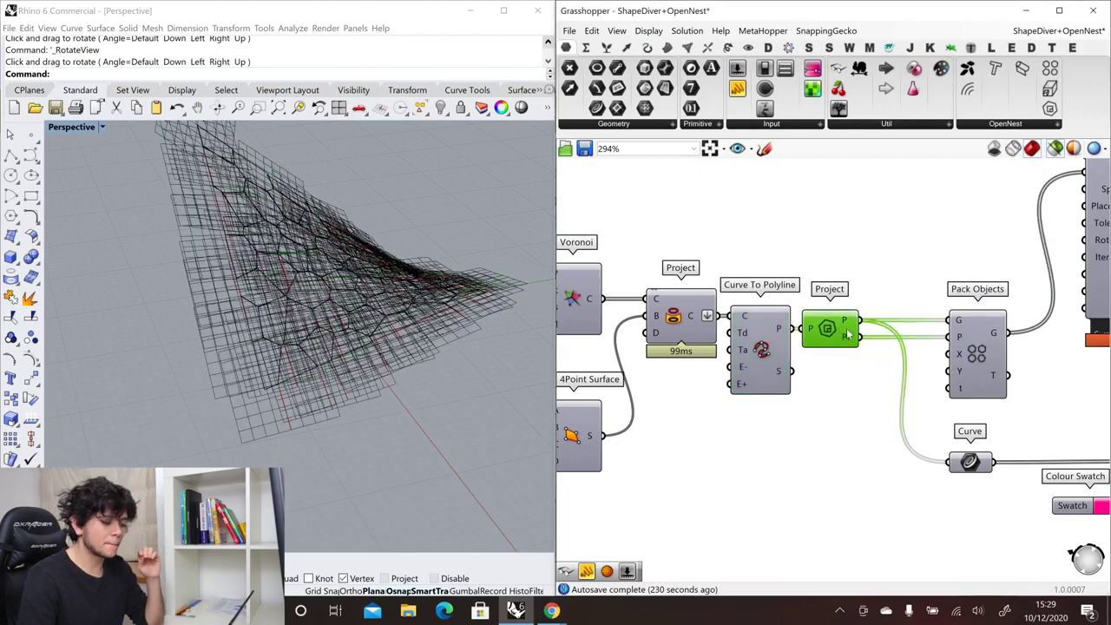
mouse_move(848, 335)
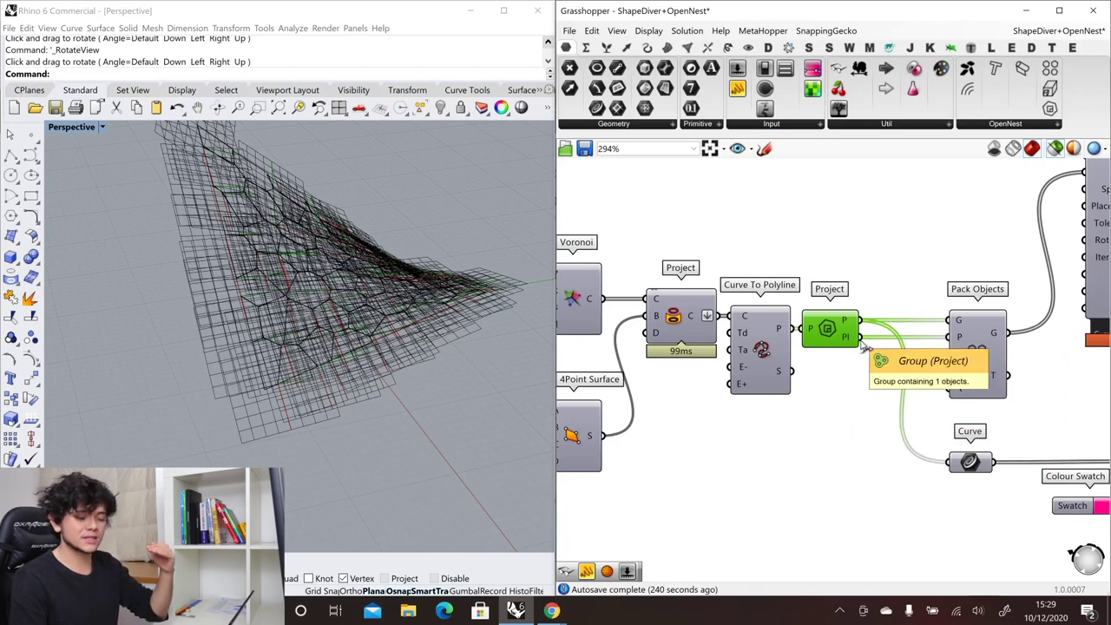
- Select Pack Objects to preview the flattened cells and examine their row in the Perspective viewport
left_click(984, 351)
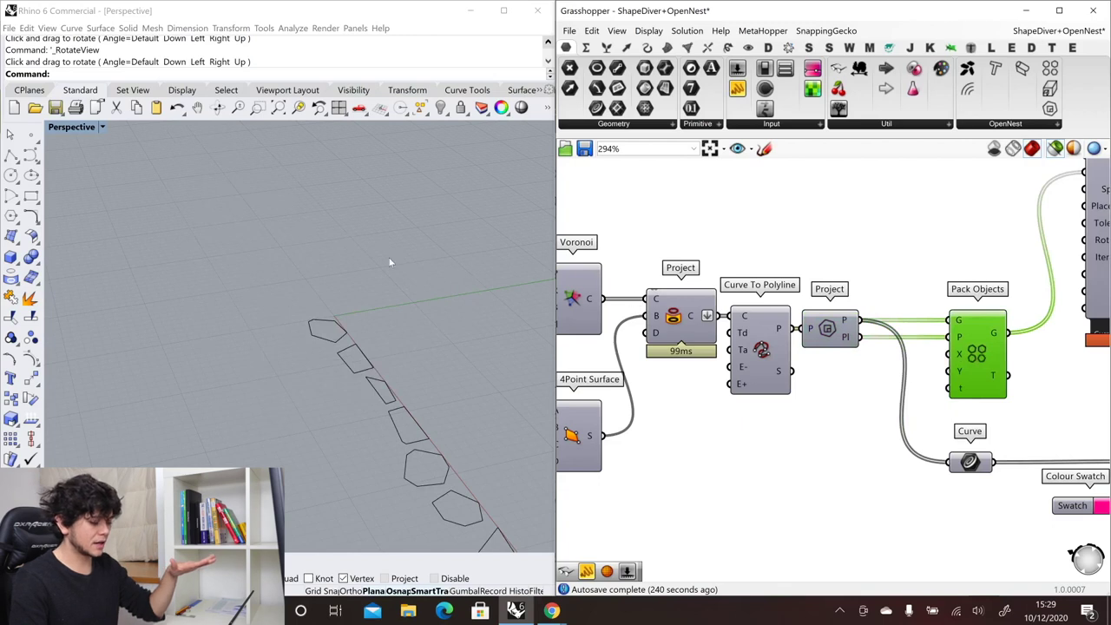
scroll(230, 246, "down", 5)
scroll(291, 261, "down", 6)
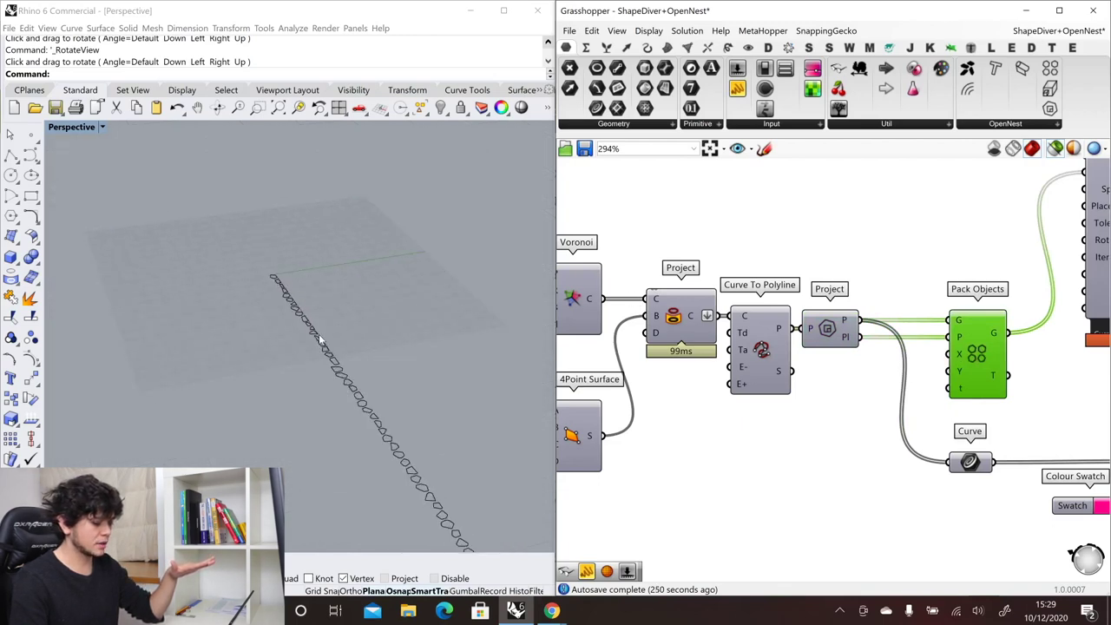
scroll(287, 295, "up", 6)
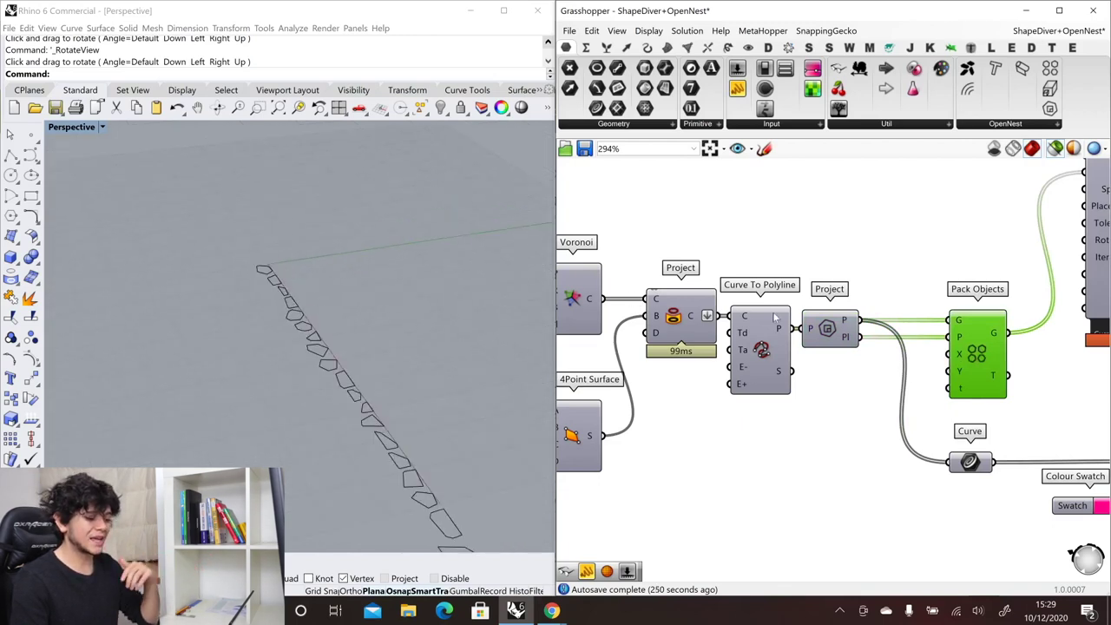
- Select the OpenNest component to preview the Voronoi cells packed onto sheets in the Perspective viewport
scroll(739, 358, "down", 3)
scroll(919, 257, "up", 5)
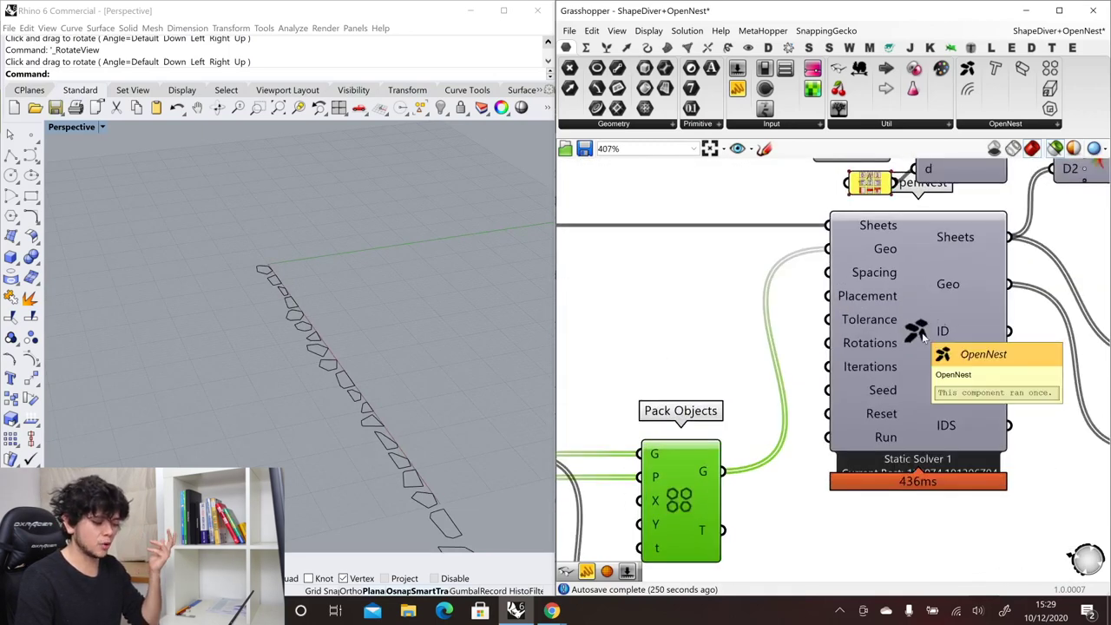
left_click(922, 337)
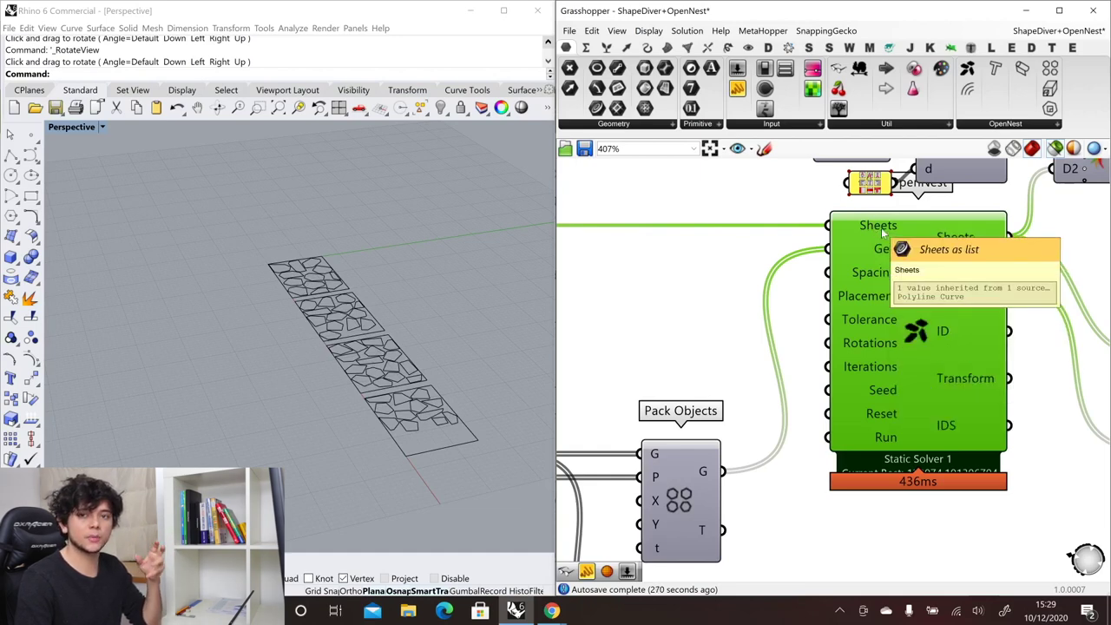
- Preview the sheet Rectangle driven by the Sheet Length and Sheet Width sliders in a maximized Top viewport
scroll(883, 233, "down", 3)
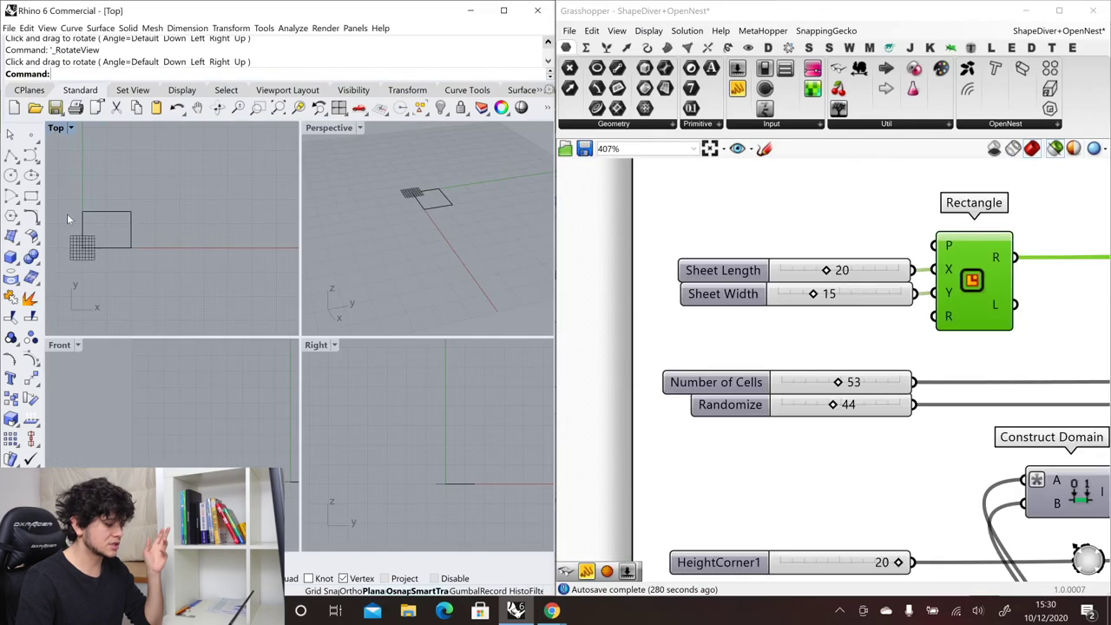
key("ctrl+F1")
scroll(87, 293, "up", 3)
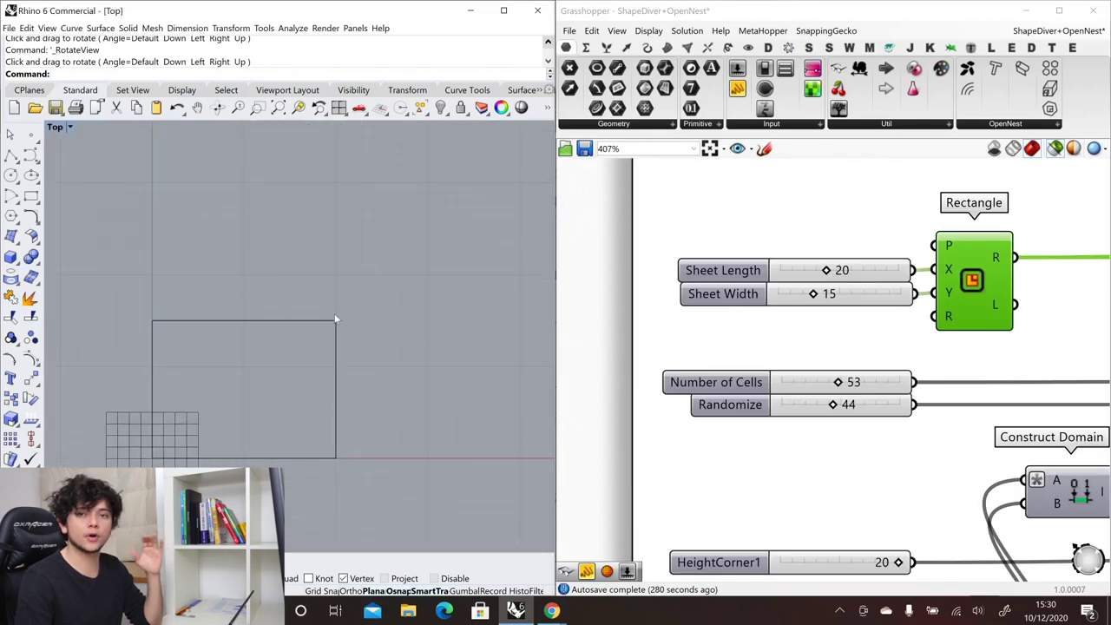
scroll(711, 324, "down", 5)
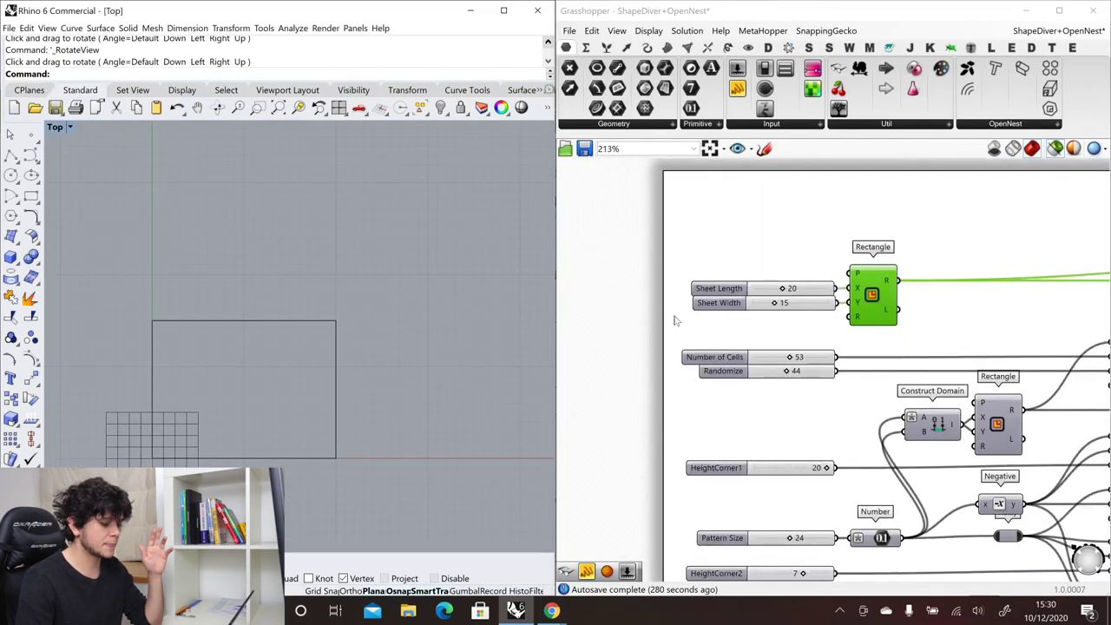
- Select the OpenNest component to preview the nested panels inside the sheets from the Top view
scroll(1037, 335, "up", 5)
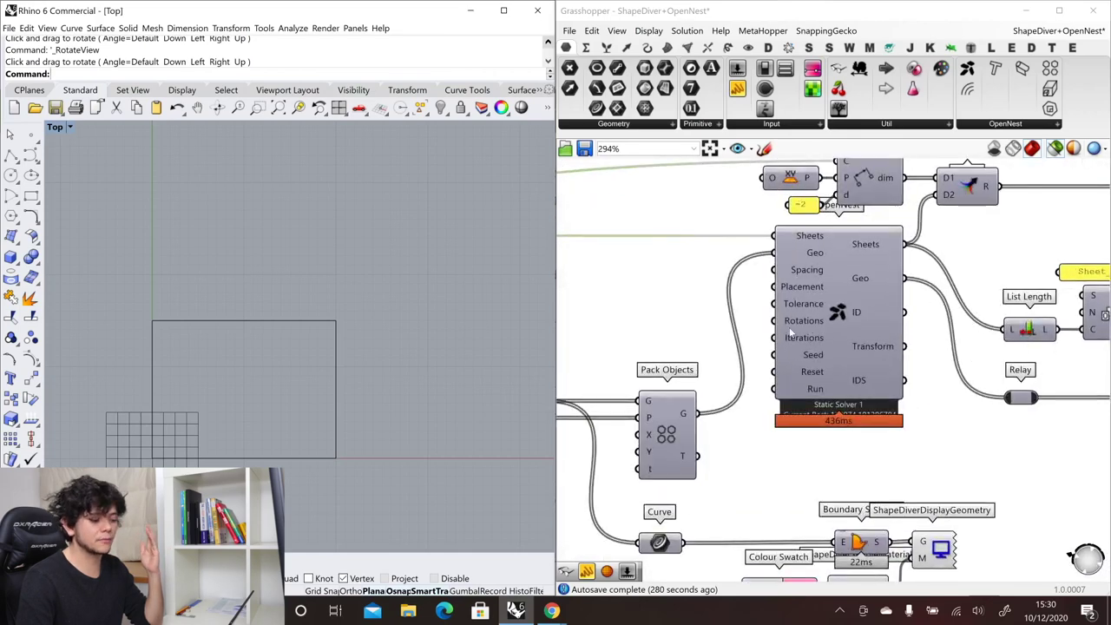
left_click(831, 319)
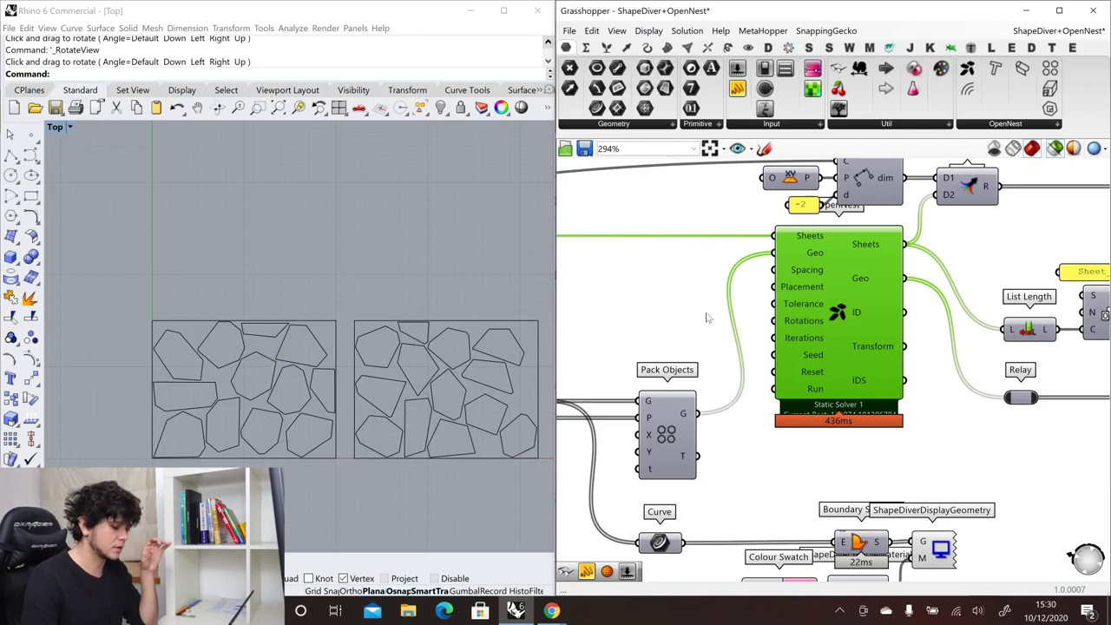
right_click_drag(780, 338, 775, 342)
mouse_move(775, 342)
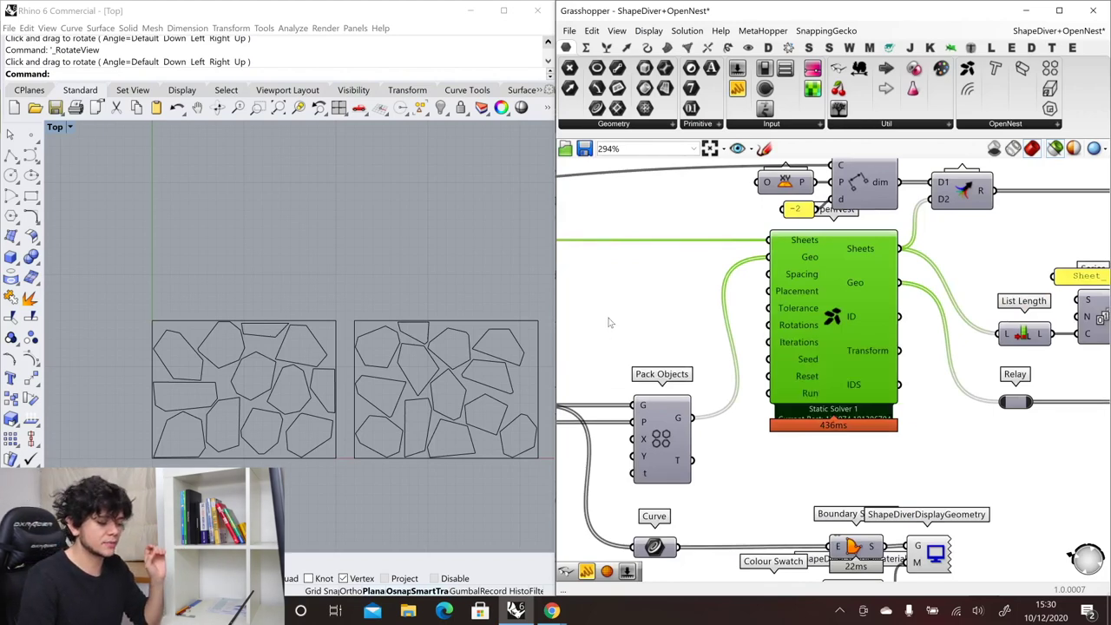
- Examine how the OpenNest Sheets and Geo outputs get names, layers and colours through the ShapeDiverPropertiesExport and ShapeDiverSetProperties components
scroll(608, 322, "down", 2)
scroll(932, 327, "up", 2)
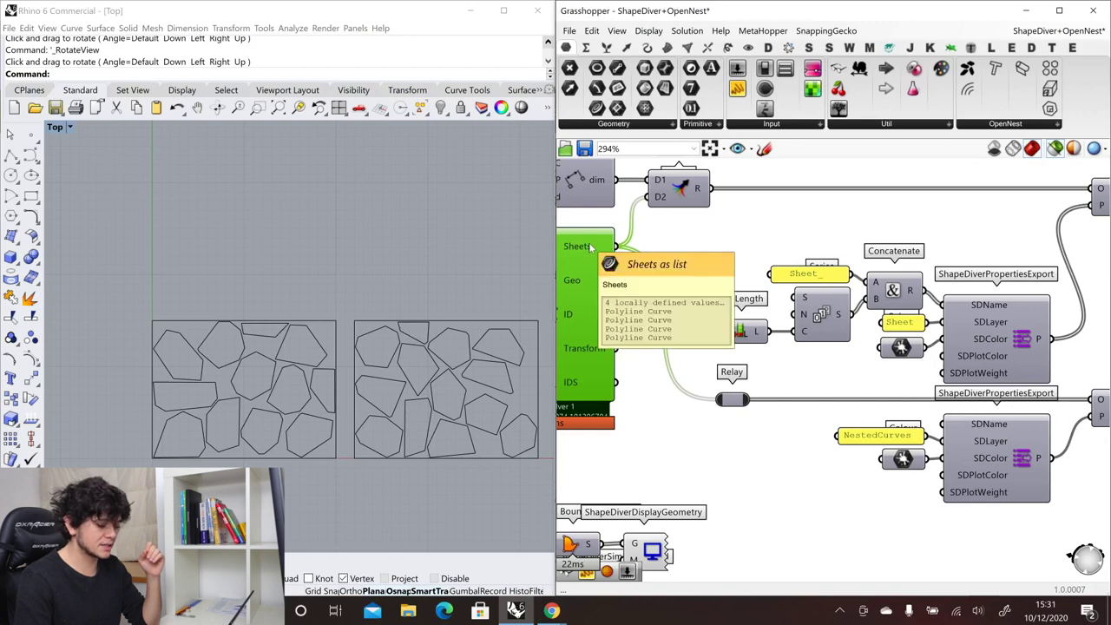
right_click_drag(934, 334, 877, 319)
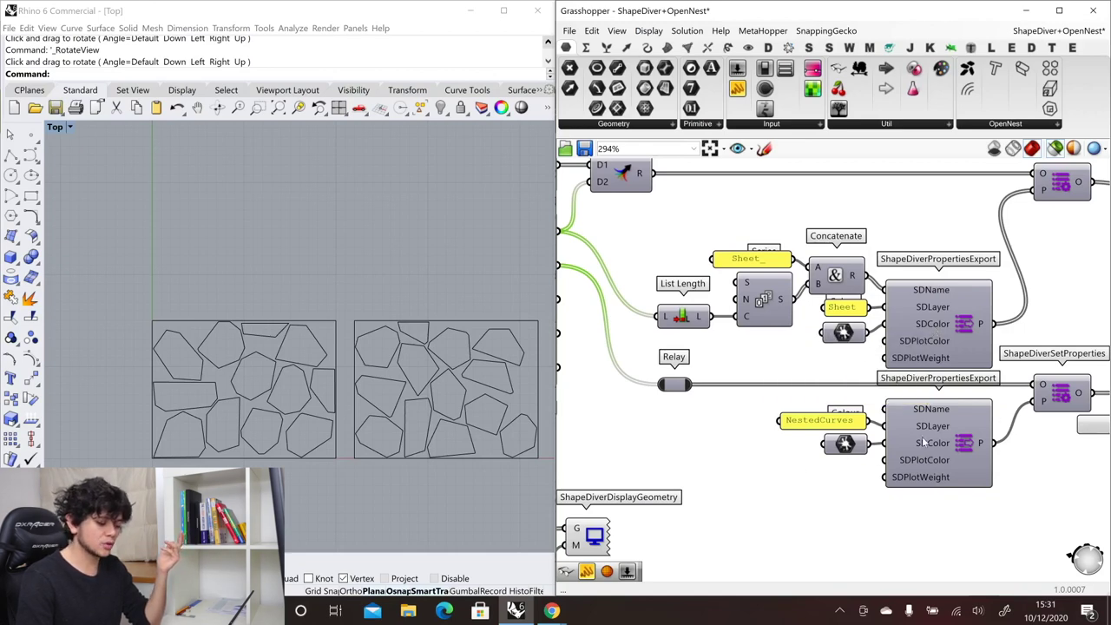
scroll(915, 330, "down", 1)
right_click_drag(599, 286, 642, 291)
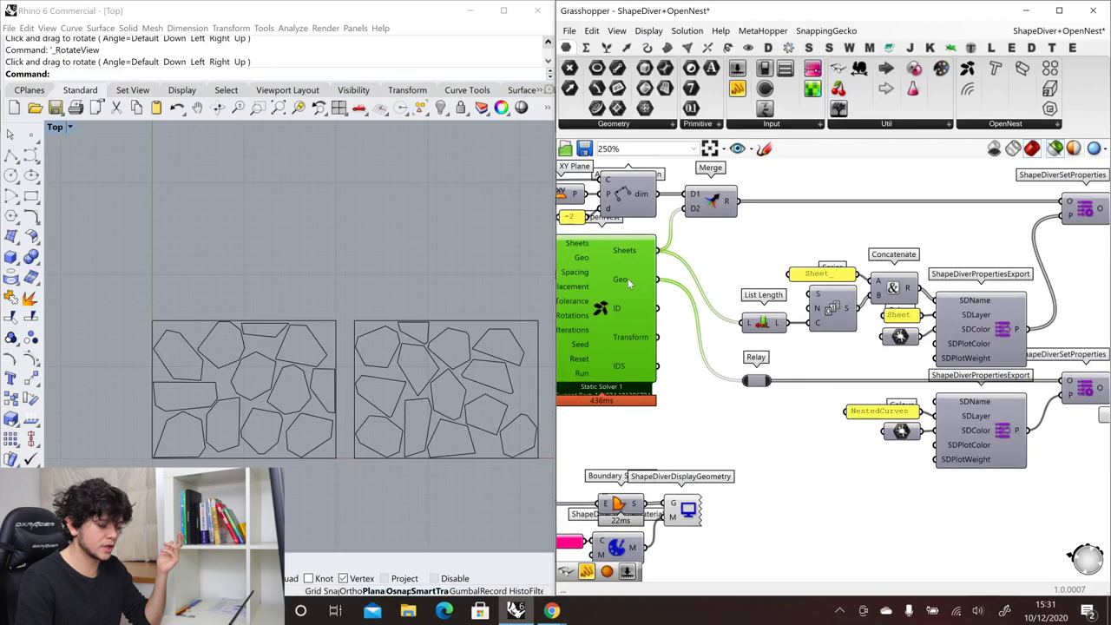
scroll(626, 279, "up", 1)
right_click_drag(996, 444, 804, 419)
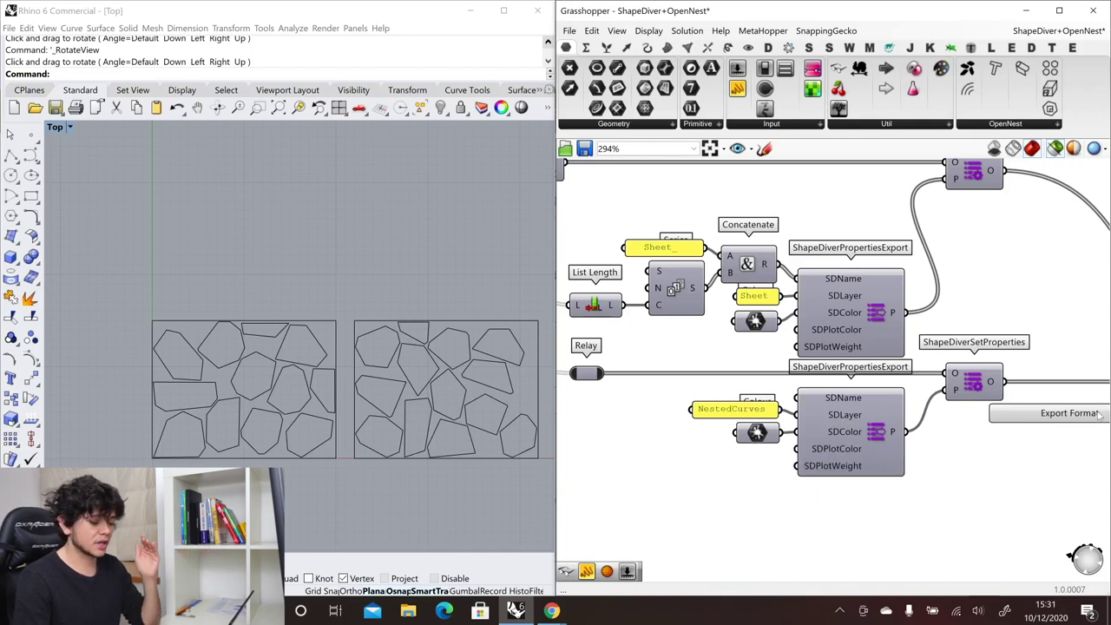
scroll(1097, 413, "up", 1)
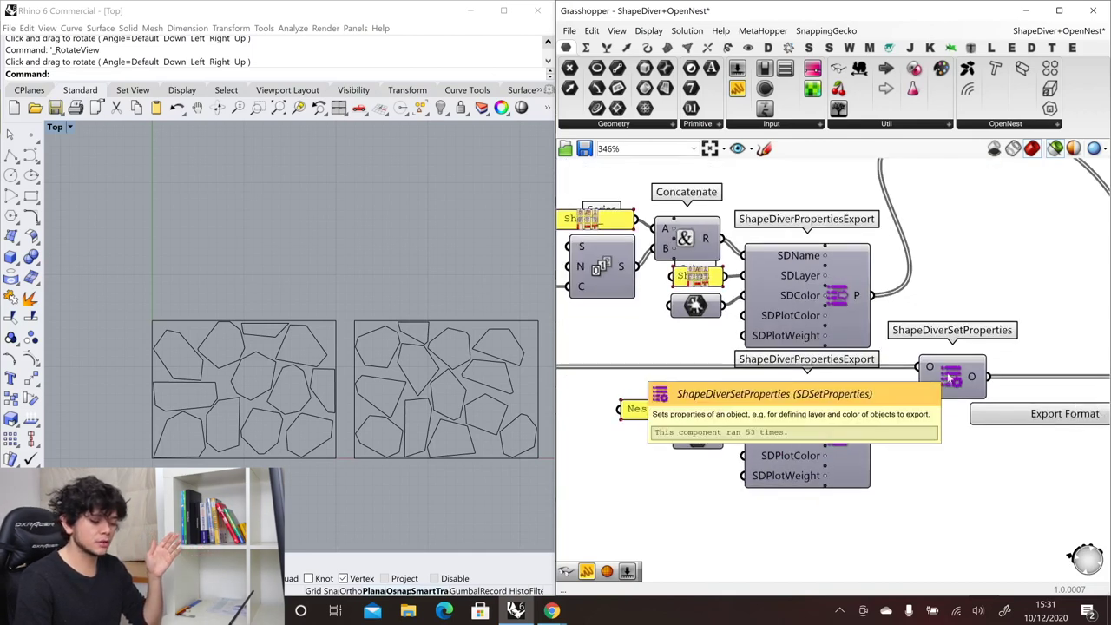
- Select the ShapeDiverExportDownload component fed by the Export Format list and the nested_curves file name
scroll(930, 451, "down", 2)
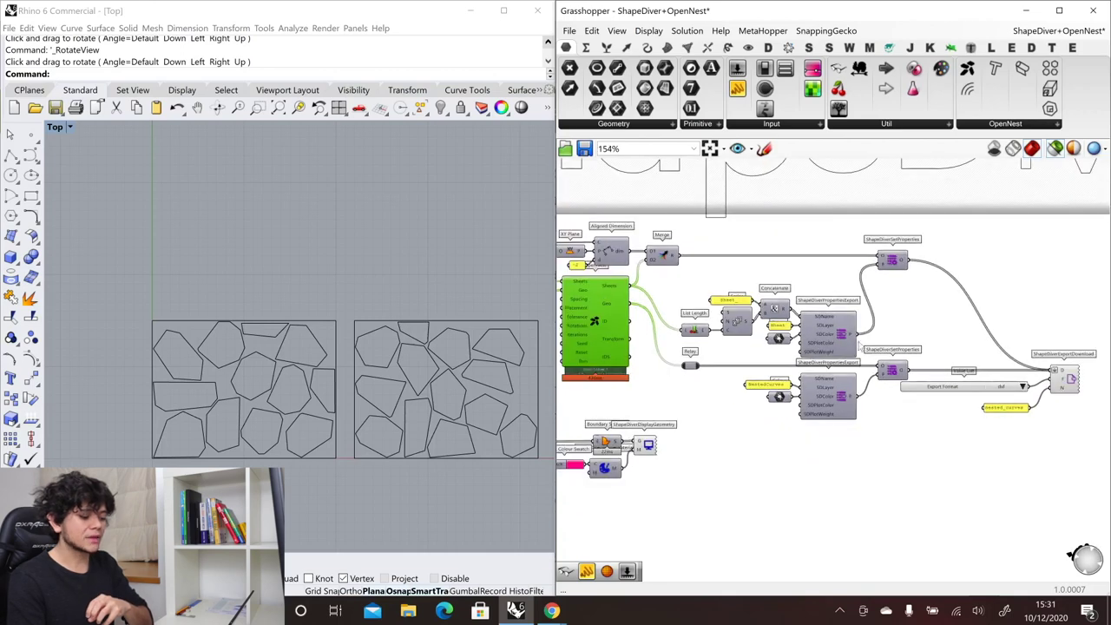
right_click_drag(885, 408, 710, 374)
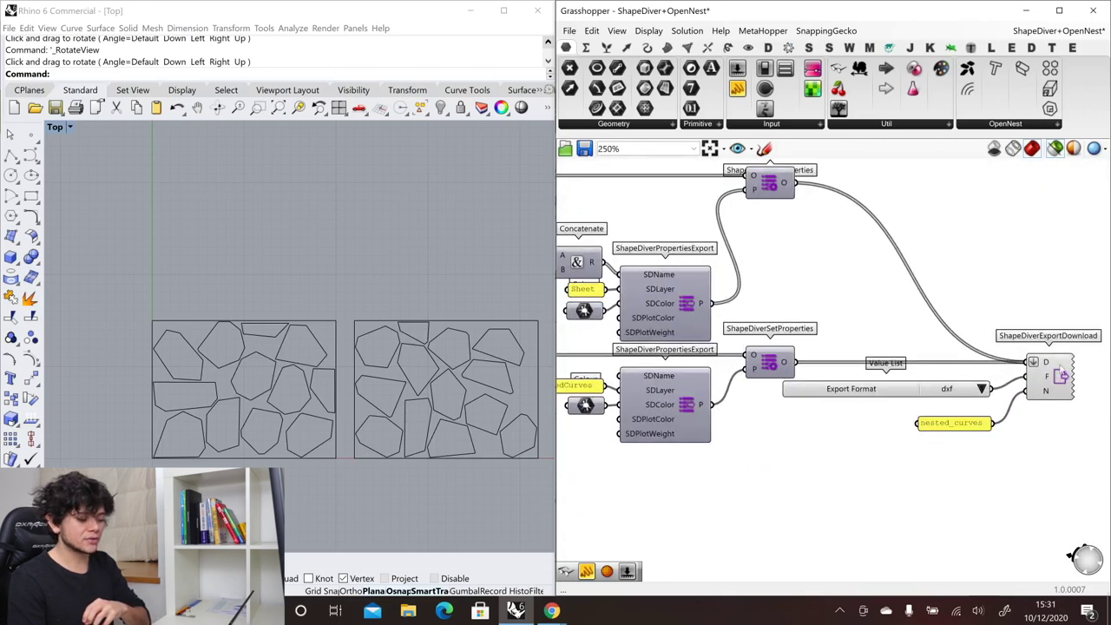
left_click(1063, 380)
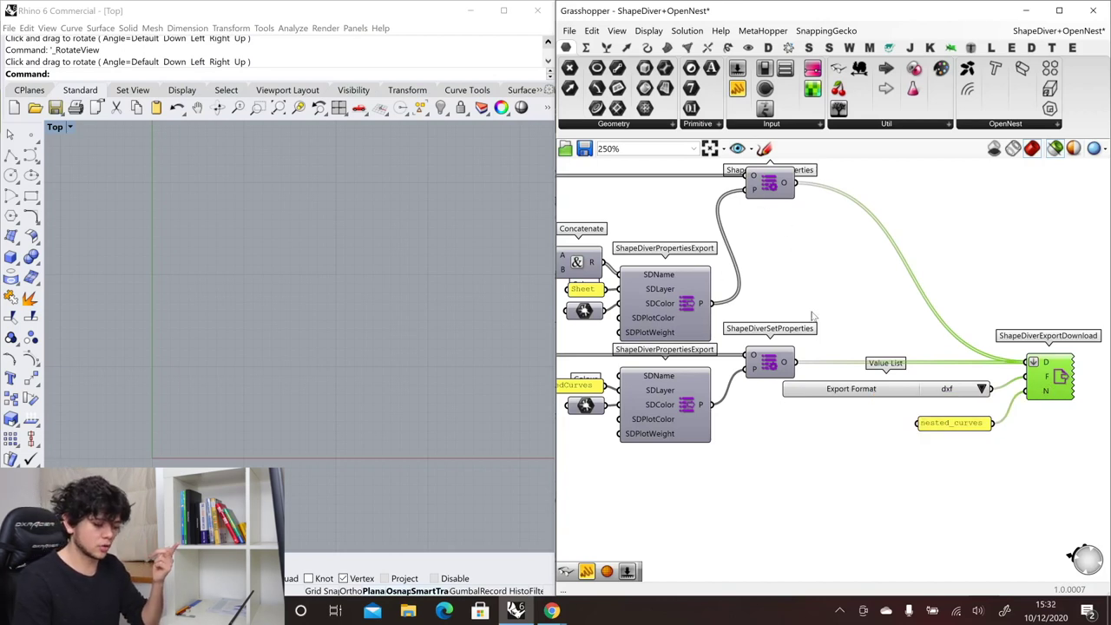
- Preview the sheet dimensions from the Aligned Dimension component and reveal where that component is found in the Annotation group
scroll(861, 326, "down", 5)
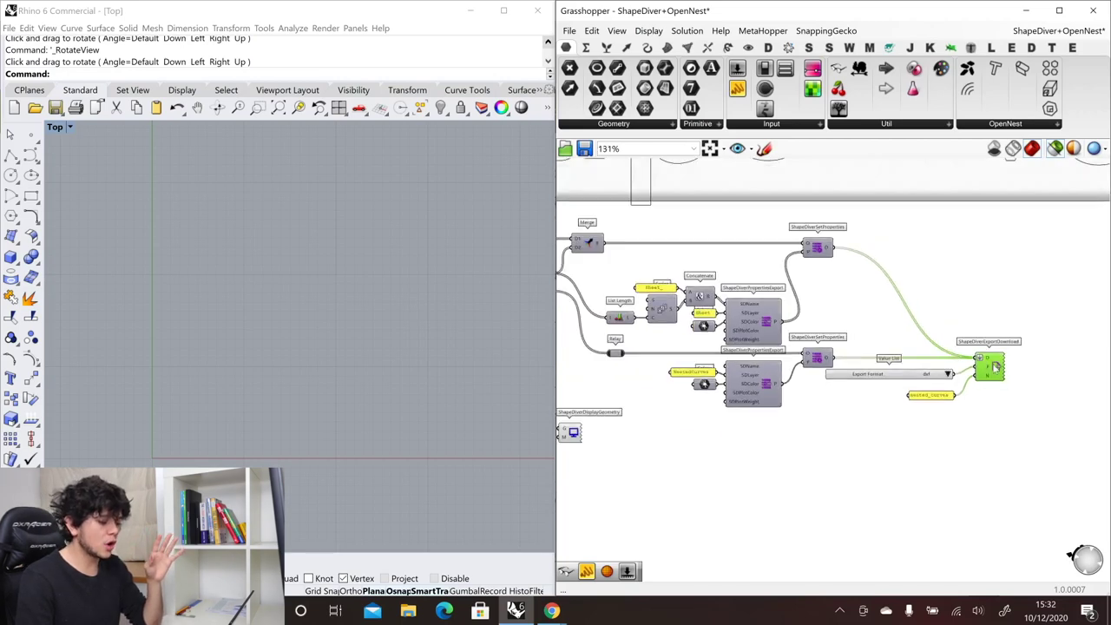
scroll(772, 324, "up", 4)
scroll(773, 325, "up", 3)
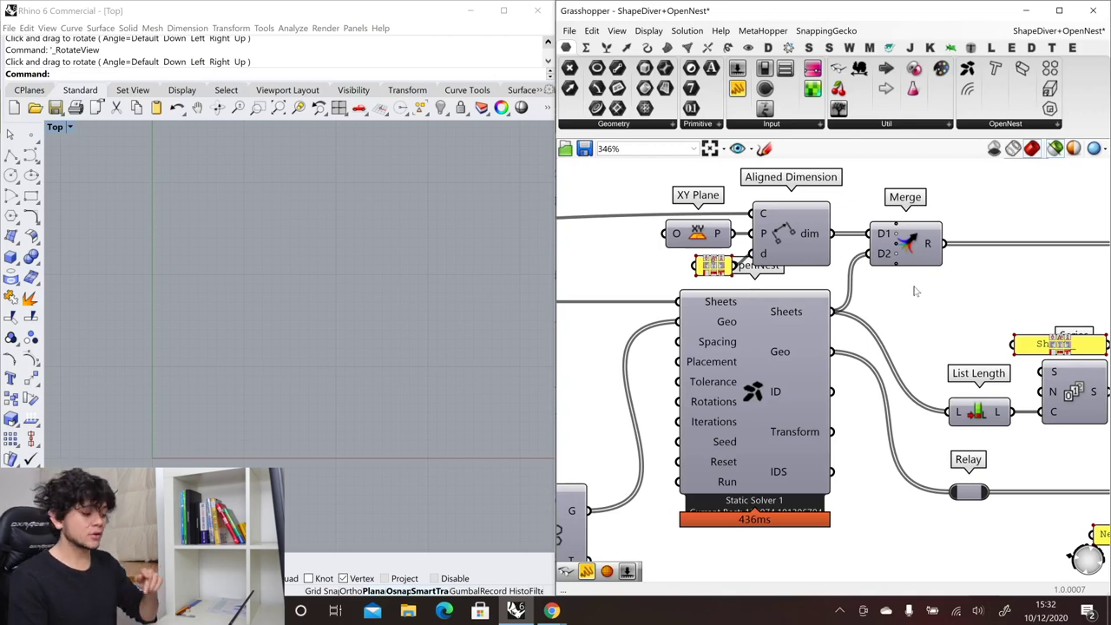
mouse_move(818, 241)
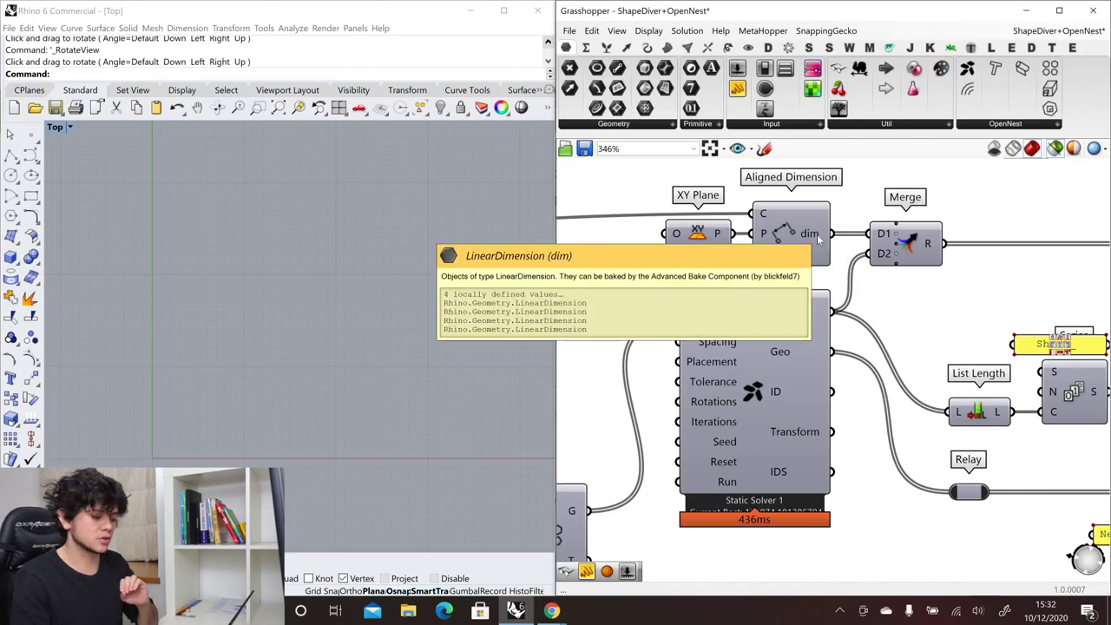
left_click(790, 247, "ctrl+alt")
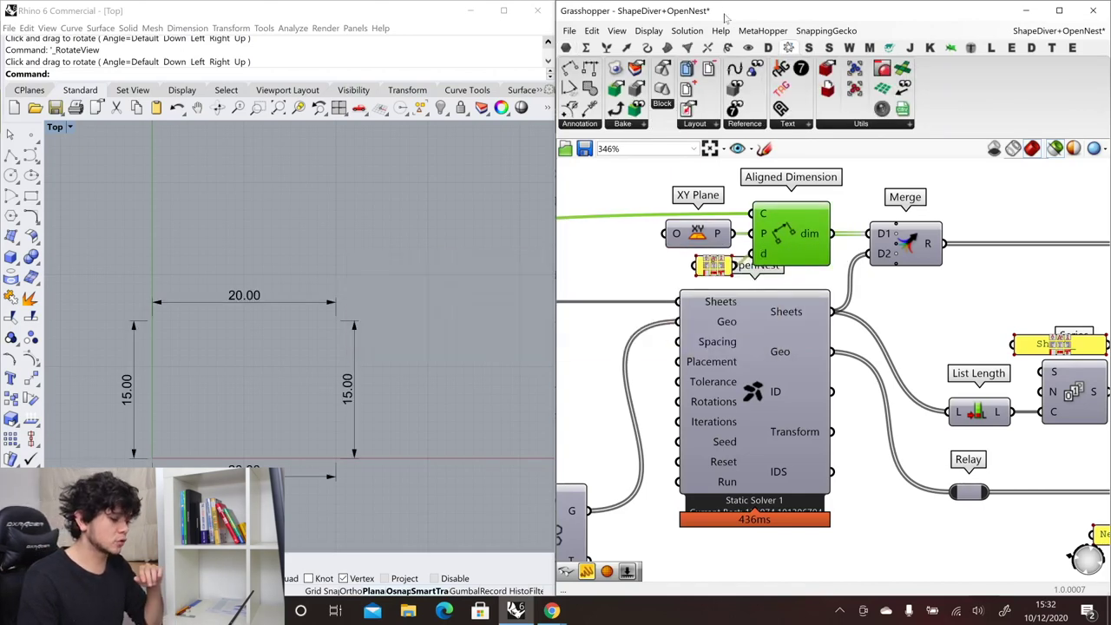
left_click(588, 125)
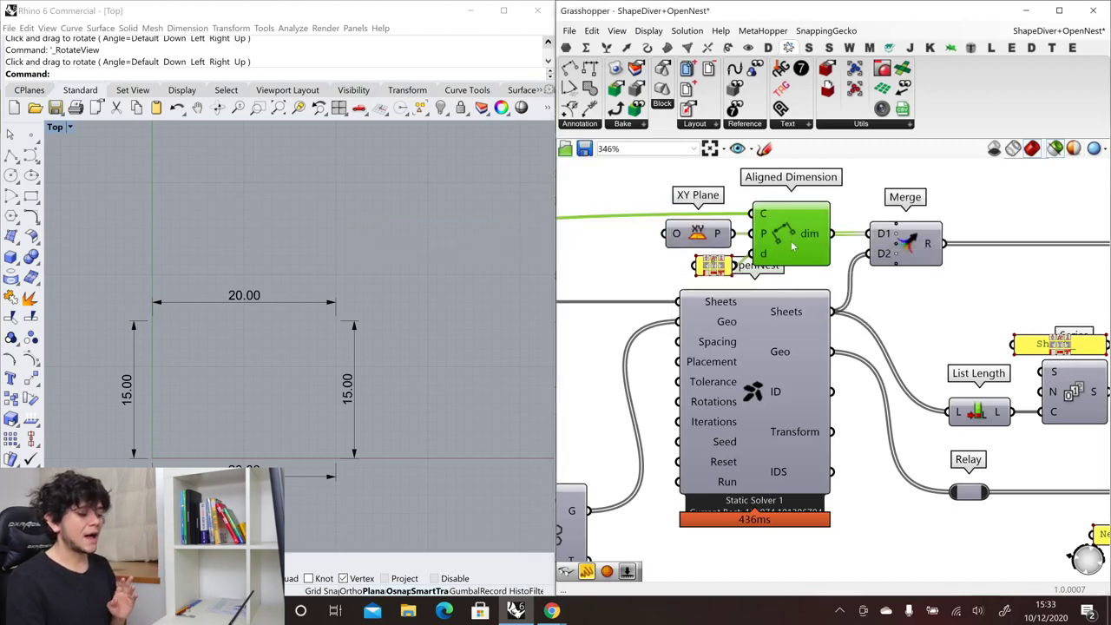
mouse_move(805, 244)
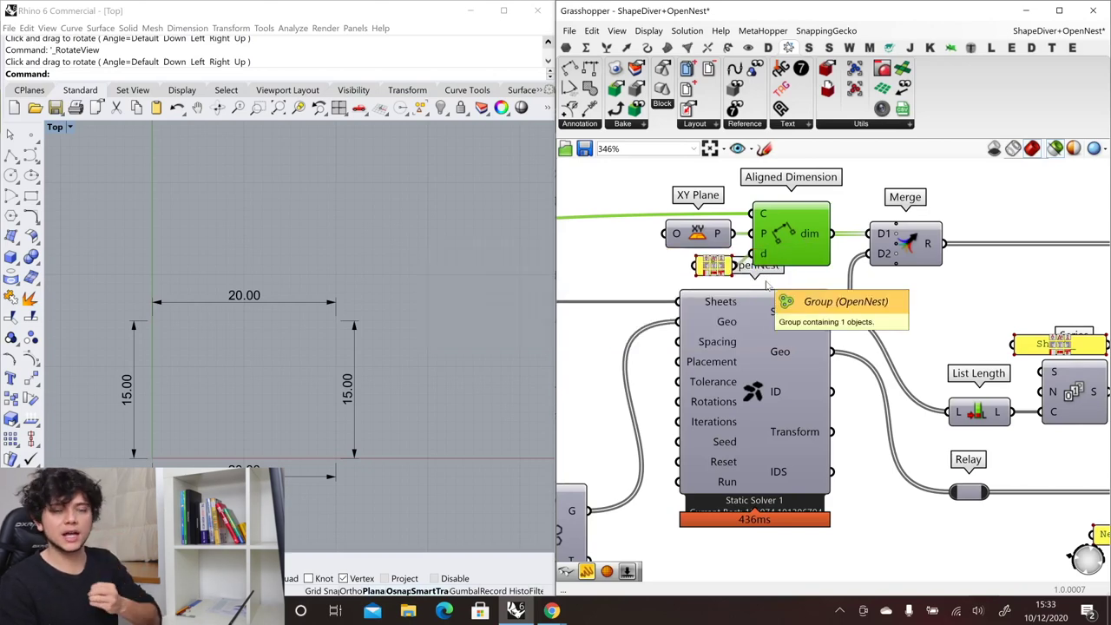
- Return to the end of the definition and select the ShapeDiverExportDownload component again
scroll(728, 280, "down", 4)
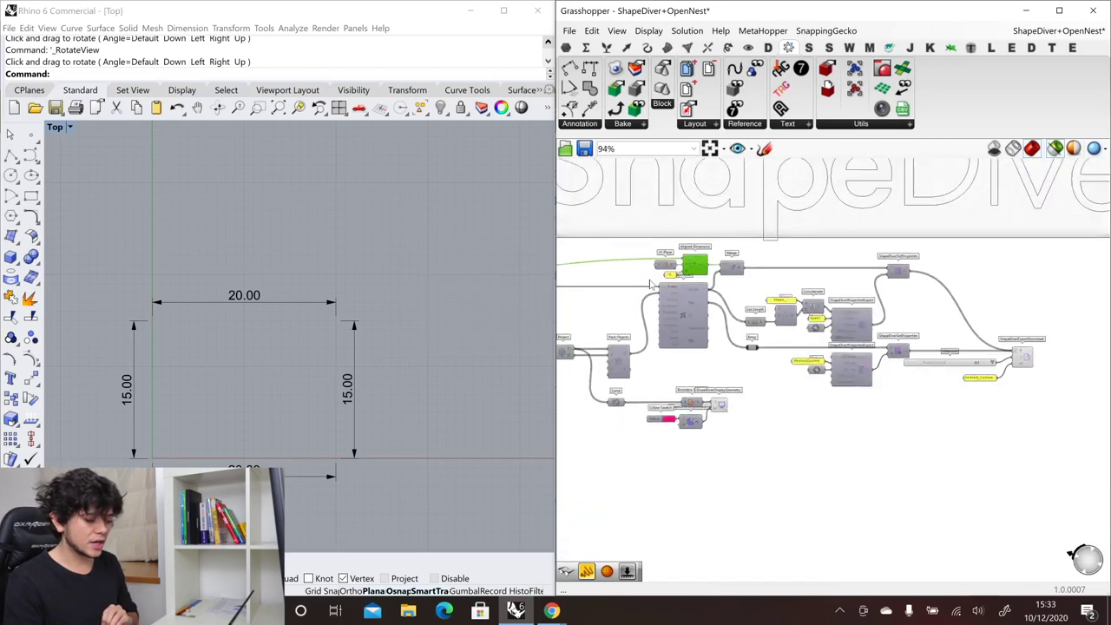
scroll(963, 332, "up", 2)
left_click_drag(911, 397, 802, 260)
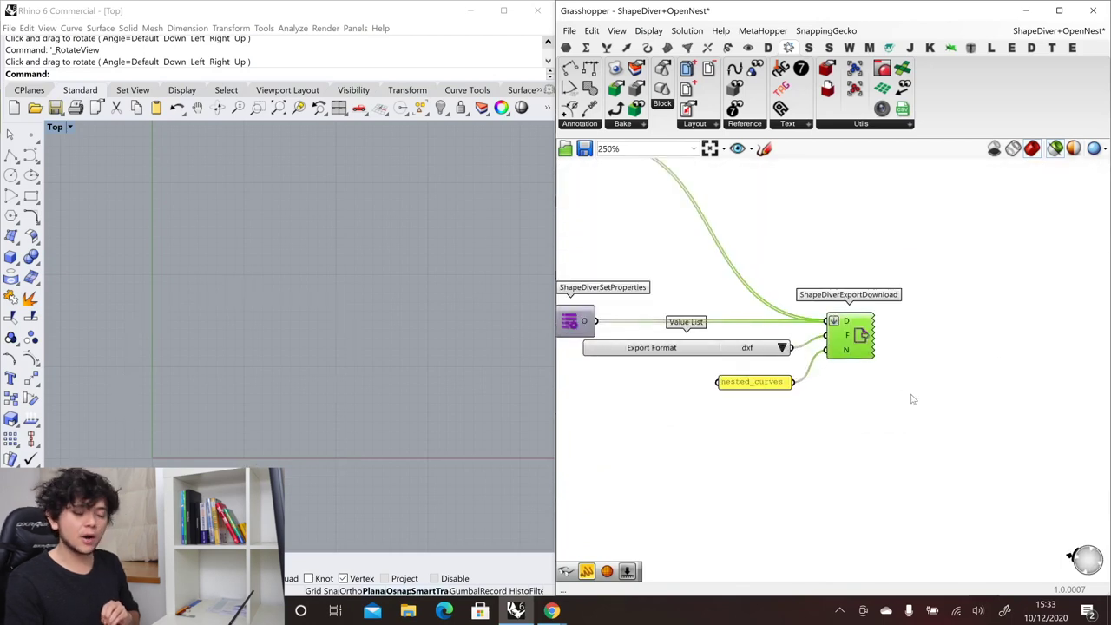